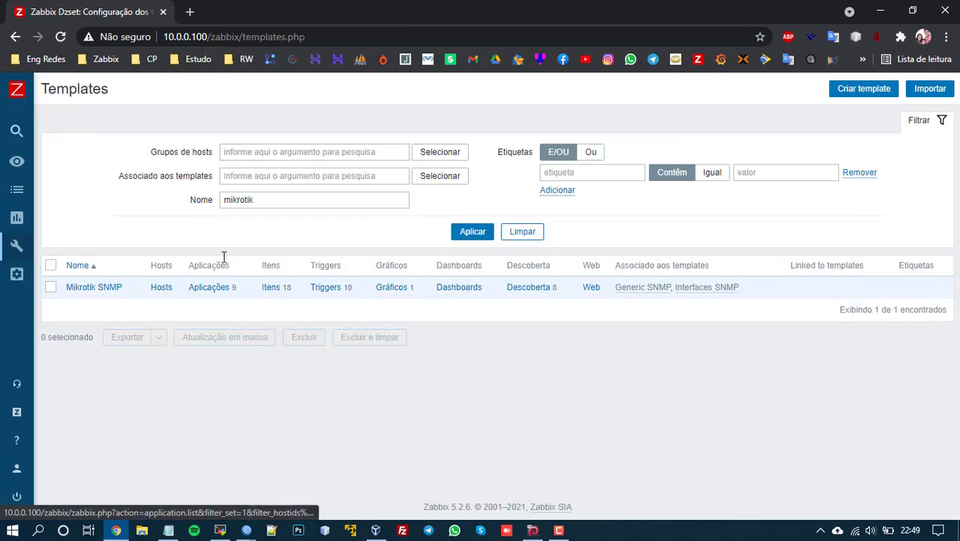
Step: Clear the templates name filter so all templates are listed
{"action": "left_click_drag", "start_coordinate": [265, 199], "coordinate": [188, 204]}
{"action": "left_click", "coordinate": [234, 416]}
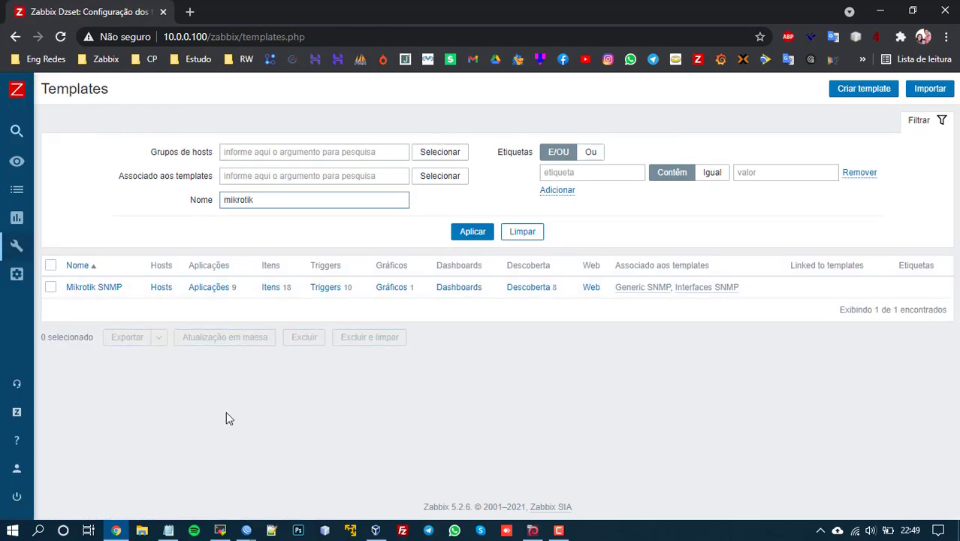
{"action": "left_click_drag", "start_coordinate": [264, 202], "coordinate": [190, 198]}
{"action": "left_click", "coordinate": [784, 153]}
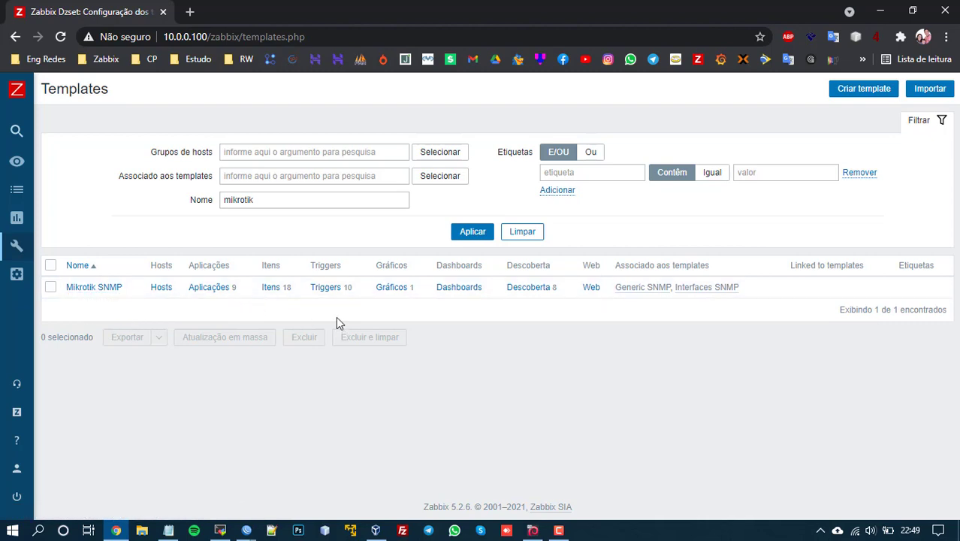
{"action": "left_click_drag", "start_coordinate": [269, 201], "coordinate": [141, 205]}
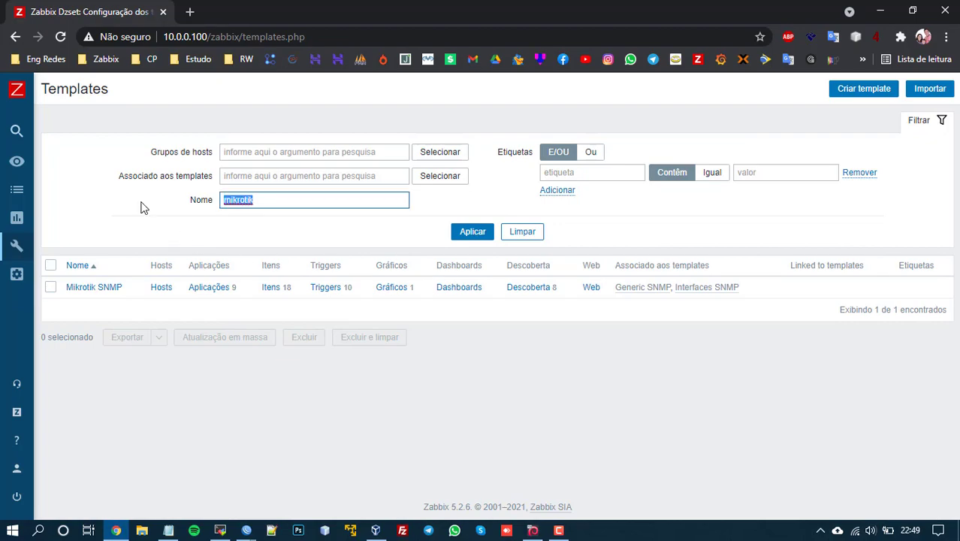
{"action": "key", "text": "BackSpace"}
{"action": "key", "text": "Return"}
{"action": "scroll", "coordinate": [205, 263], "scroll_direction": "down", "scroll_amount": 20}
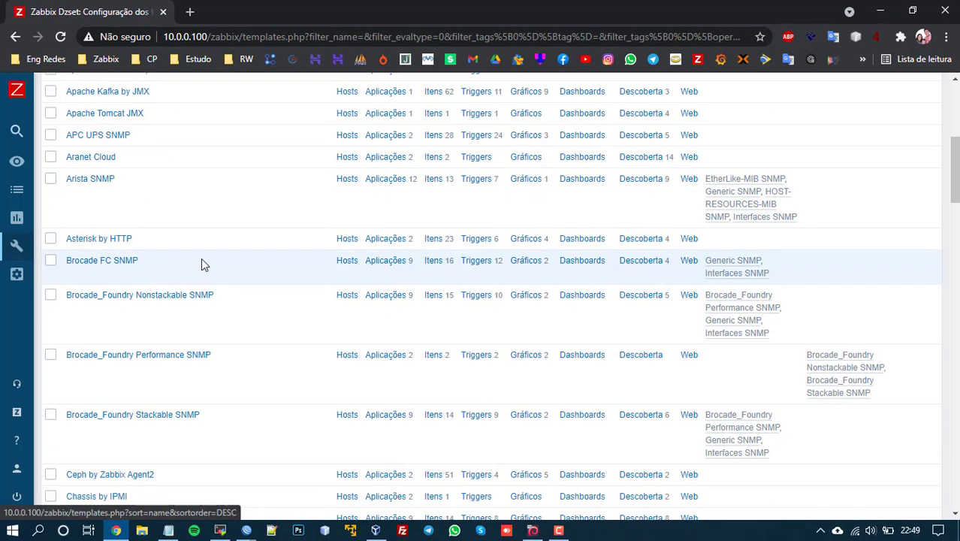
{"action": "scroll", "coordinate": [109, 263], "scroll_direction": "down", "scroll_amount": 1}
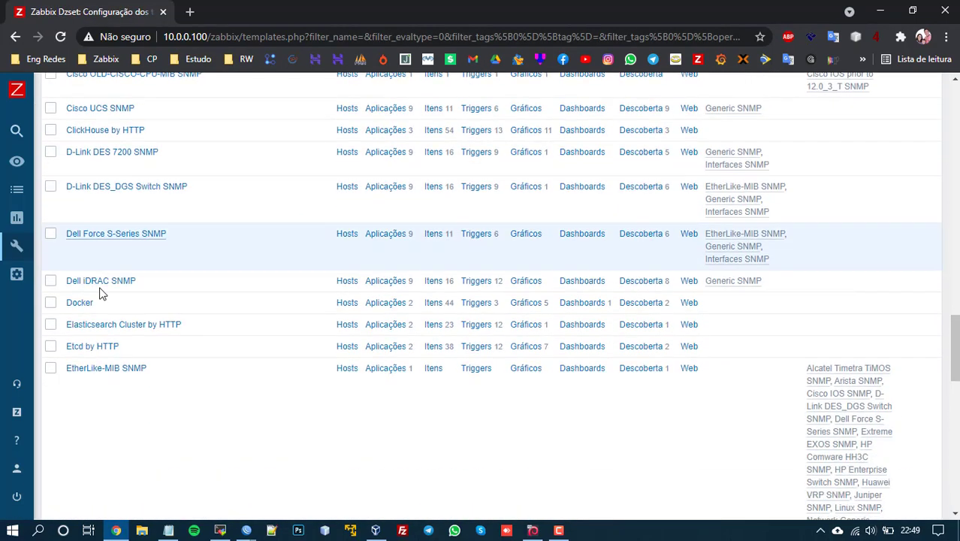
{"action": "scroll", "coordinate": [103, 350], "scroll_direction": "up", "scroll_amount": 20}
Step: Filter templates by 'mik' and open the Mikrotik SNMP template's items
{"action": "left_click", "coordinate": [226, 200]}
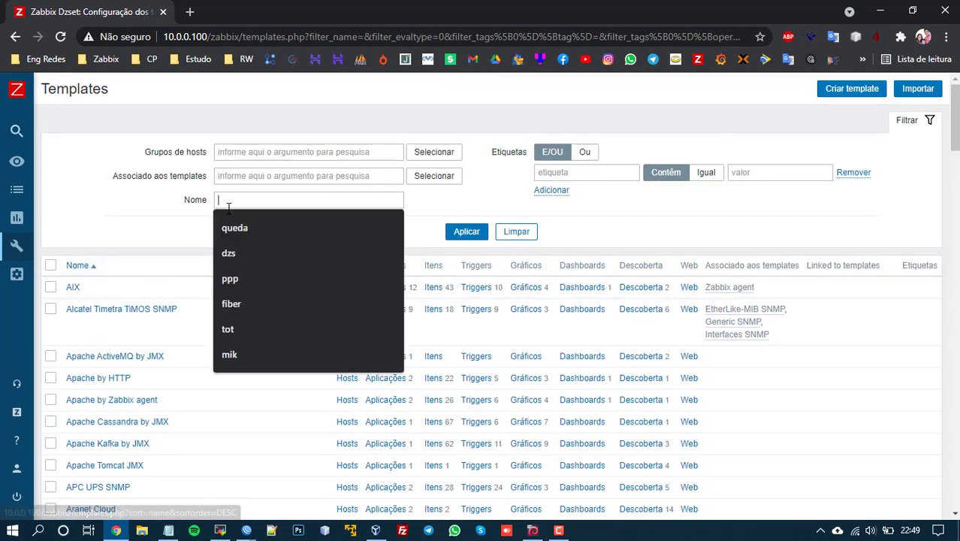
{"action": "type", "text": "mik"}
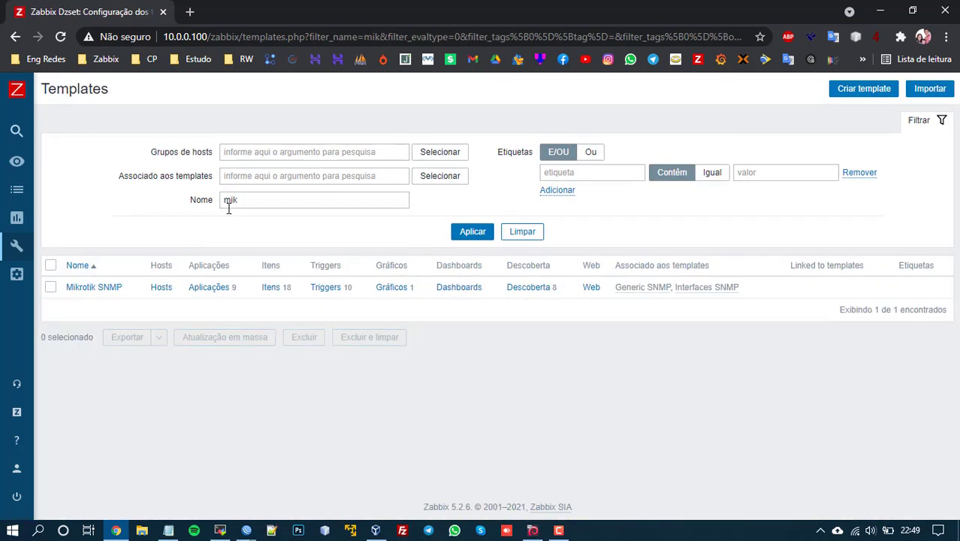
{"action": "left_click", "coordinate": [271, 289]}
Step: Scroll through the Mikrotik SNMP template's 18 items
{"action": "scroll", "coordinate": [361, 326], "scroll_direction": "down", "scroll_amount": 5}
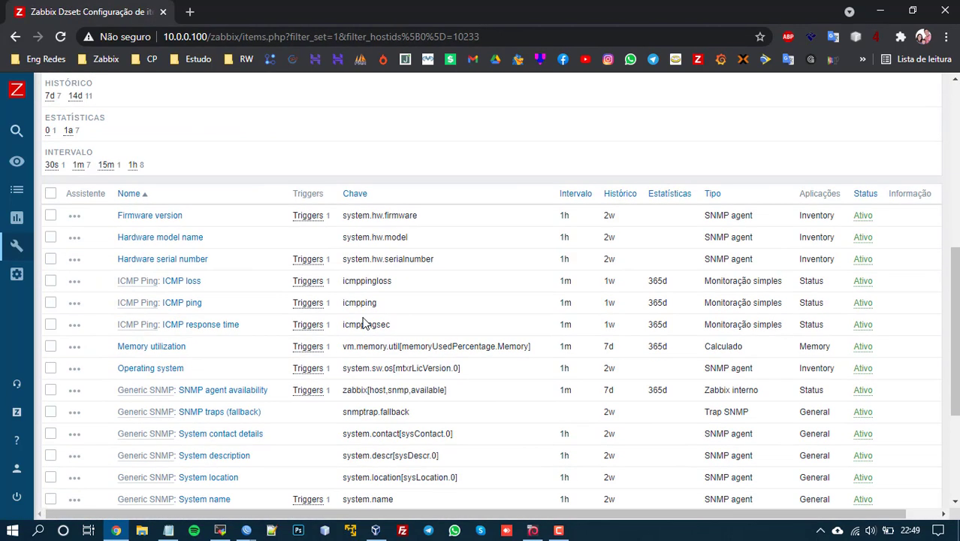
{"action": "scroll", "coordinate": [363, 321], "scroll_direction": "down", "scroll_amount": 2}
{"action": "scroll", "coordinate": [229, 212], "scroll_direction": "up", "scroll_amount": 2}
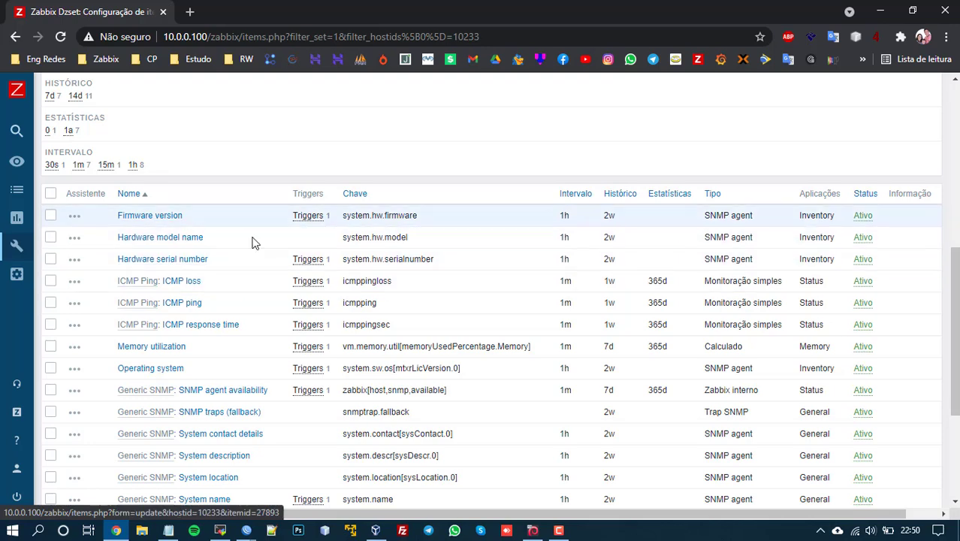
{"action": "scroll", "coordinate": [143, 291], "scroll_direction": "down", "scroll_amount": 1}
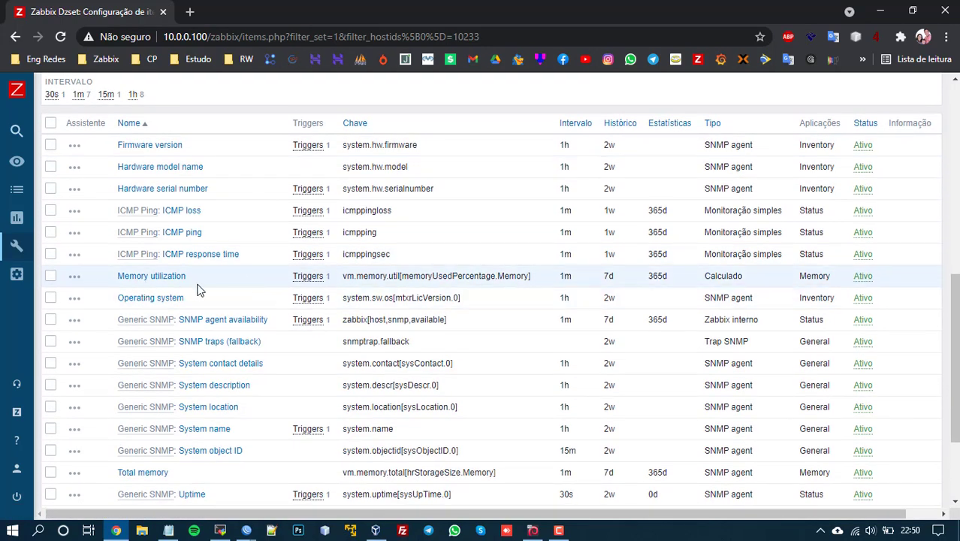
{"action": "scroll", "coordinate": [210, 294], "scroll_direction": "down", "scroll_amount": 2}
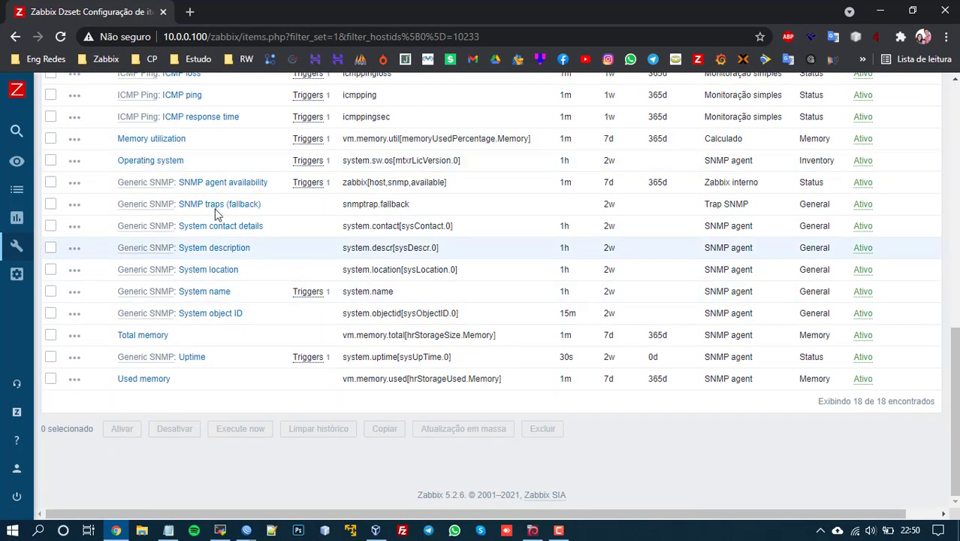
{"action": "scroll", "coordinate": [256, 331], "scroll_direction": "up", "scroll_amount": 8}
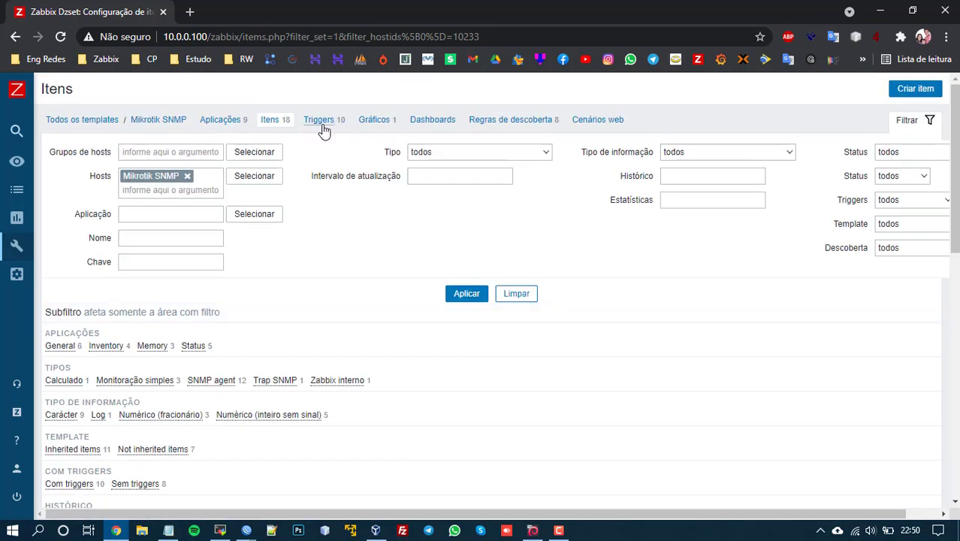
Step: Look over the template's 10 triggers with their severities and expressions
{"action": "left_click", "coordinate": [321, 126]}
{"action": "scroll", "coordinate": [326, 230], "scroll_direction": "down", "scroll_amount": 5}
{"action": "scroll", "coordinate": [243, 246], "scroll_direction": "up", "scroll_amount": 1}
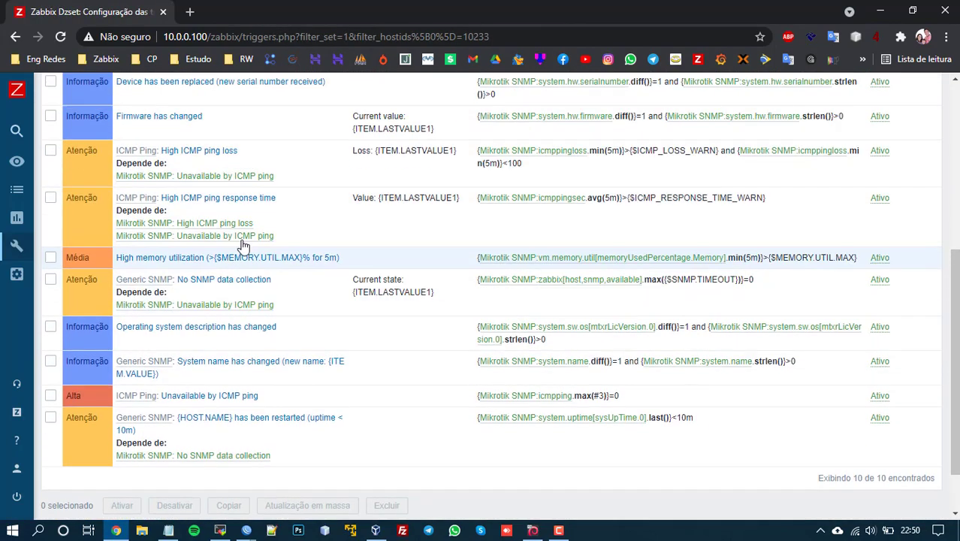
{"action": "scroll", "coordinate": [242, 247], "scroll_direction": "up", "scroll_amount": 1}
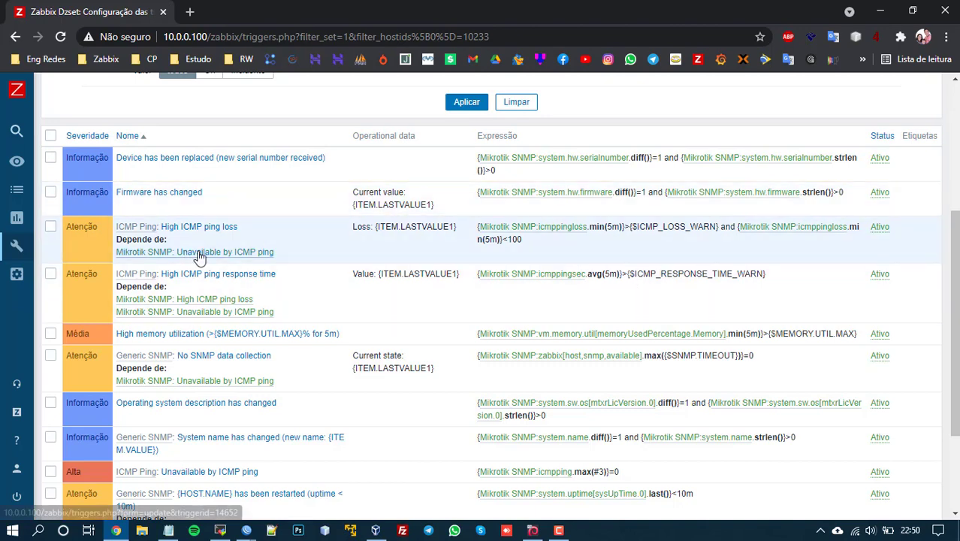
{"action": "scroll", "coordinate": [319, 245], "scroll_direction": "up", "scroll_amount": 1}
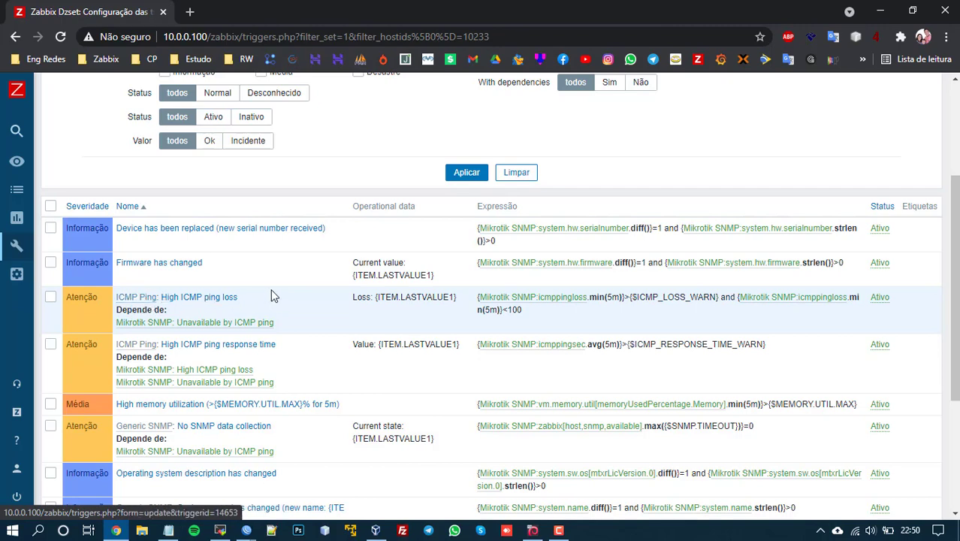
{"action": "scroll", "coordinate": [272, 295], "scroll_direction": "down", "scroll_amount": 3}
{"action": "scroll", "coordinate": [241, 356], "scroll_direction": "up", "scroll_amount": 3}
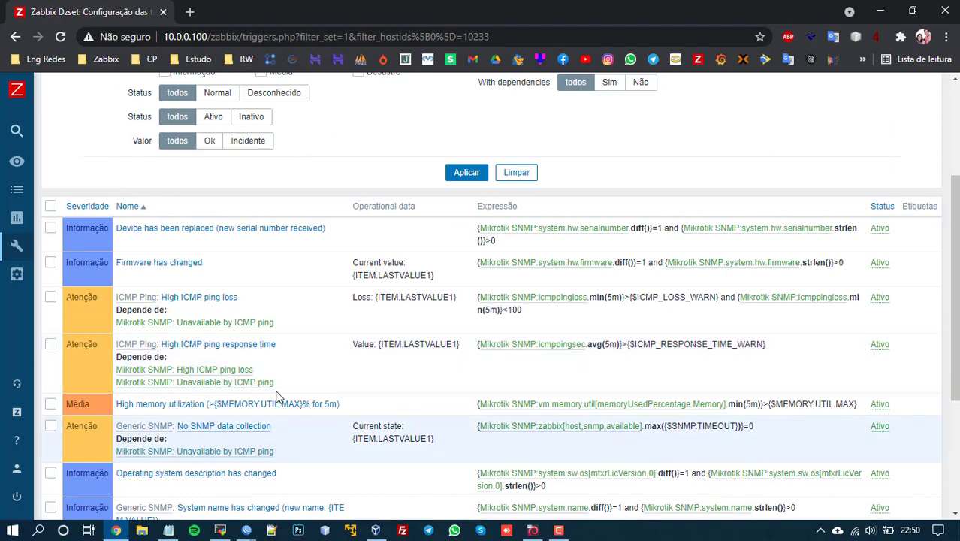
{"action": "scroll", "coordinate": [241, 336], "scroll_direction": "up", "scroll_amount": 2}
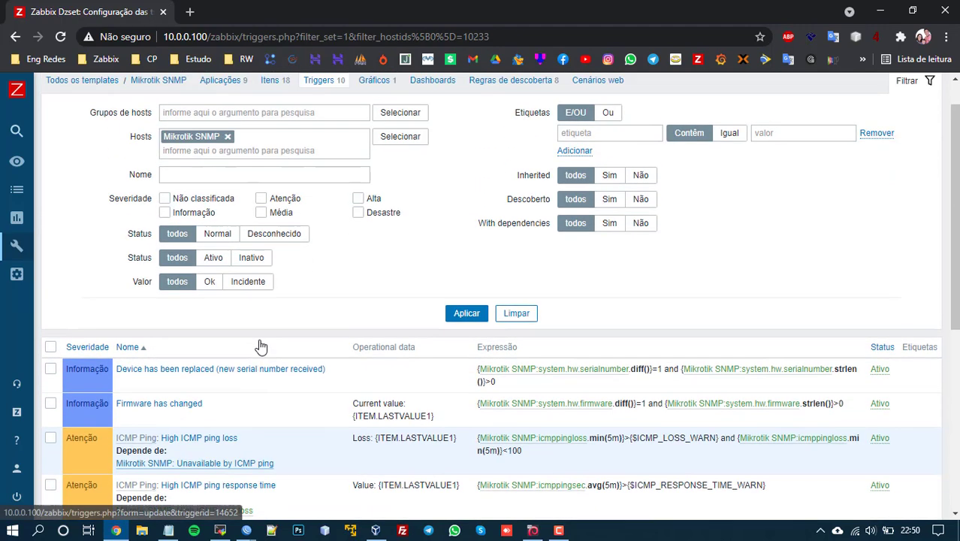
{"action": "scroll", "coordinate": [274, 347], "scroll_direction": "up", "scroll_amount": 1}
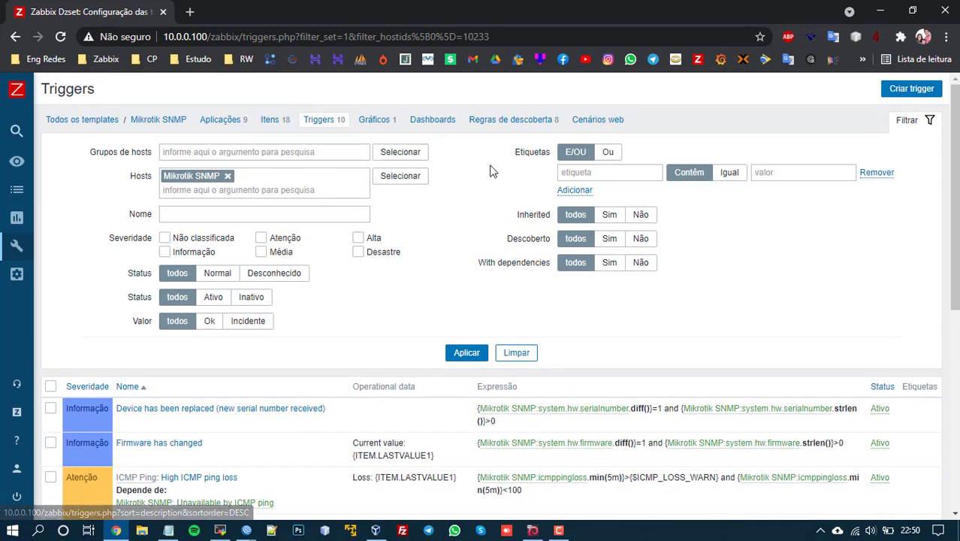
Step: From the template's discovery rules, open Network interfaces' 9 item prototypes
{"action": "left_click", "coordinate": [509, 122]}
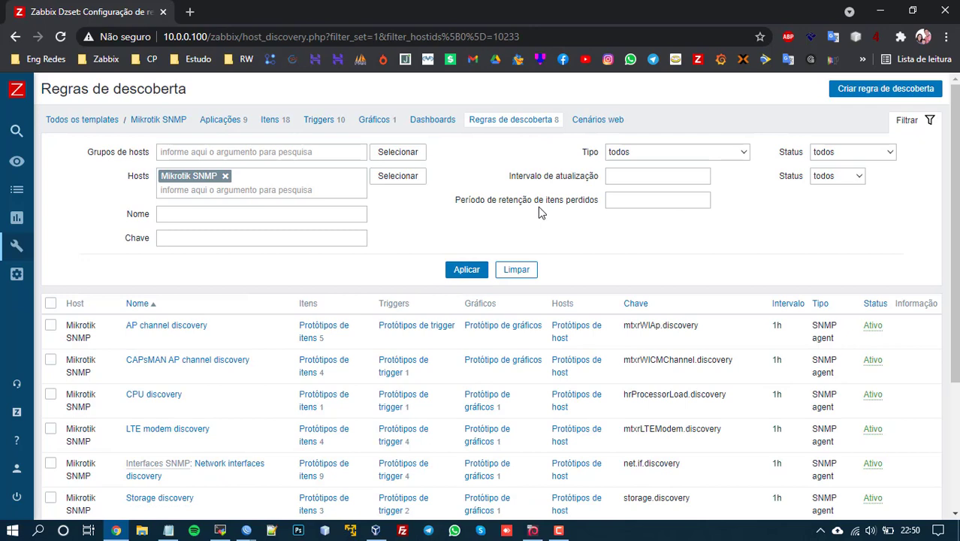
{"action": "scroll", "coordinate": [538, 206], "scroll_direction": "down", "scroll_amount": 2}
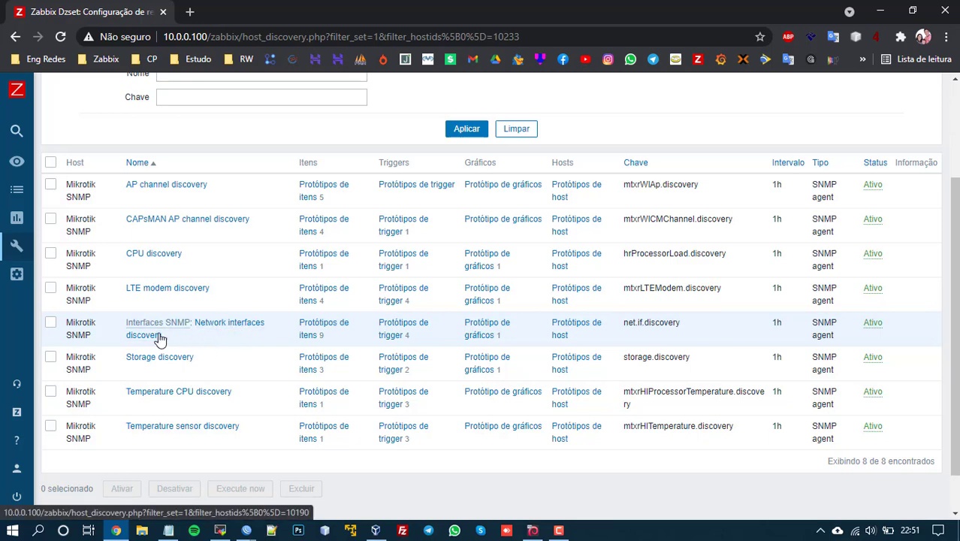
{"action": "left_click", "coordinate": [341, 329]}
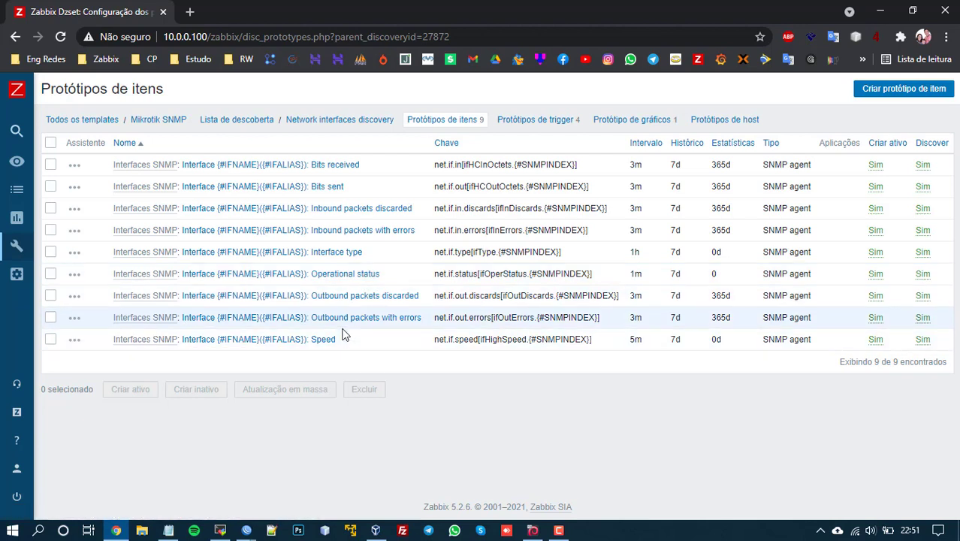
Step: Review the Network interfaces rule's 4 trigger prototypes, then return to the 'mik' templates list
{"action": "left_click", "coordinate": [532, 118]}
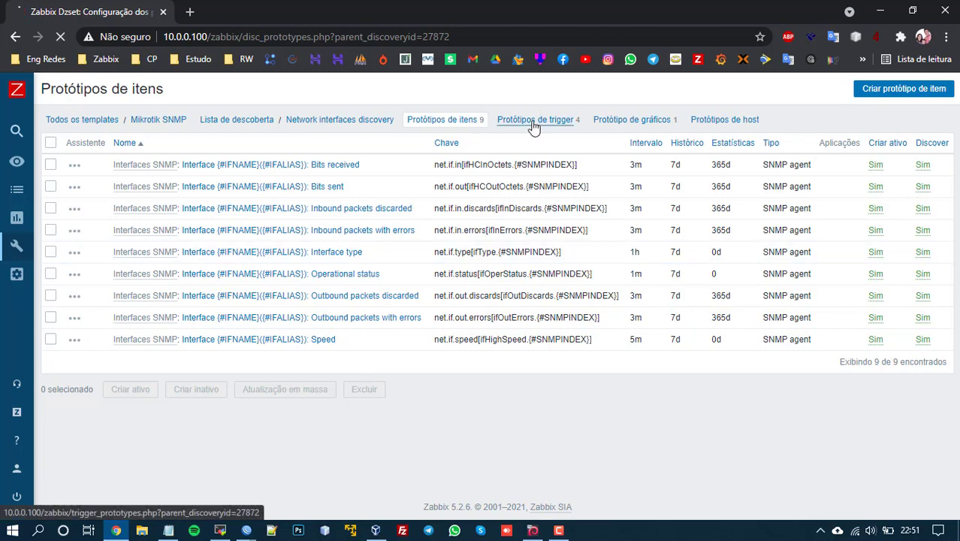
{"action": "scroll", "coordinate": [197, 241], "scroll_direction": "down", "scroll_amount": 1}
{"action": "scroll", "coordinate": [198, 241], "scroll_direction": "down", "scroll_amount": 2}
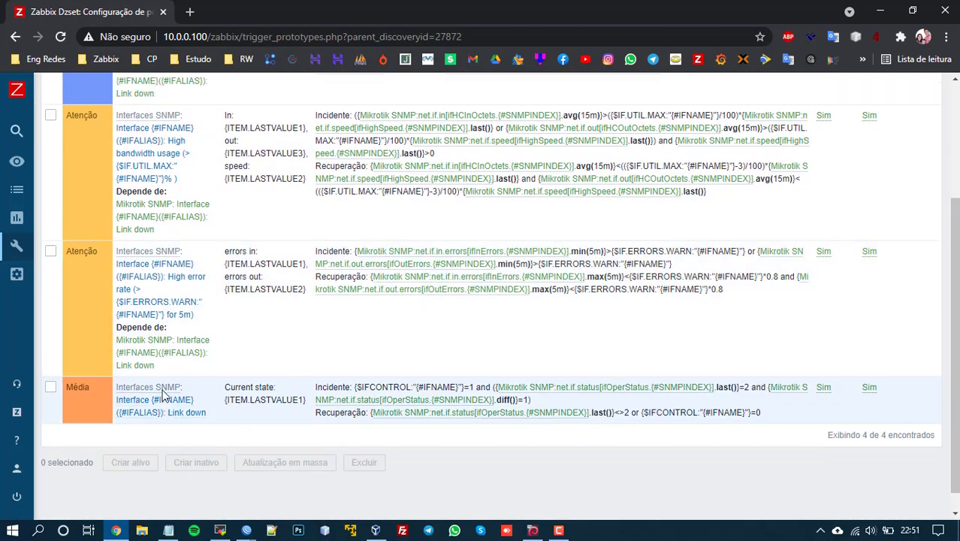
{"action": "scroll", "coordinate": [161, 413], "scroll_direction": "up", "scroll_amount": 3}
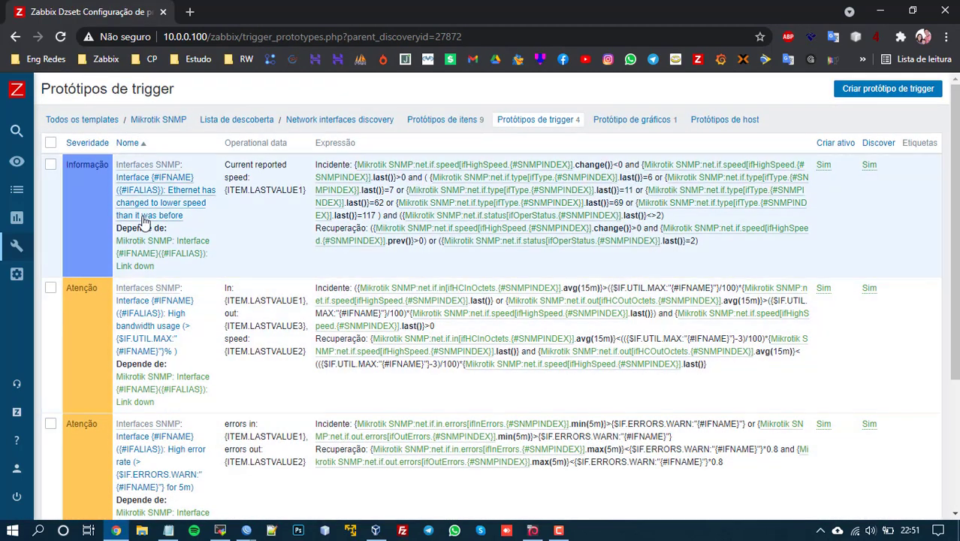
{"action": "scroll", "coordinate": [178, 384], "scroll_direction": "down", "scroll_amount": 3}
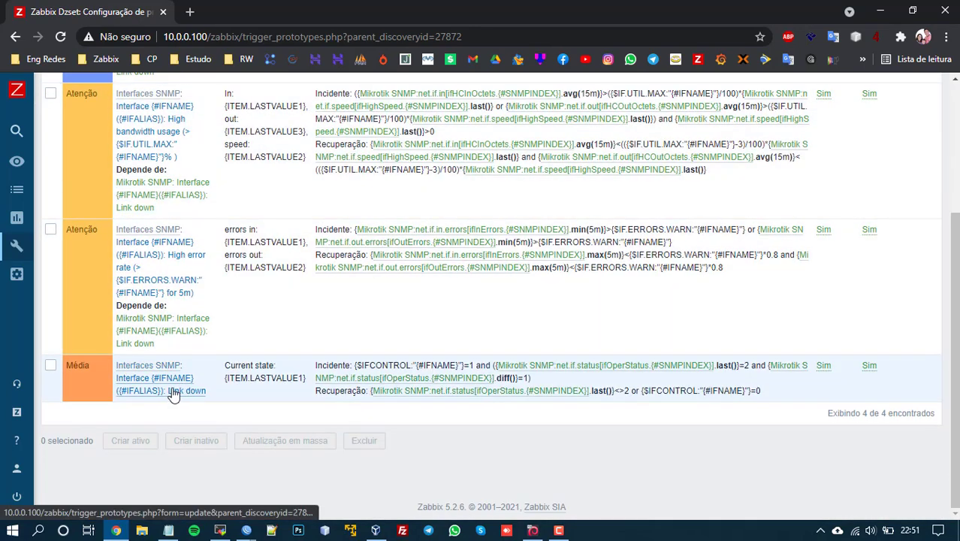
{"action": "scroll", "coordinate": [189, 317], "scroll_direction": "up", "scroll_amount": 3}
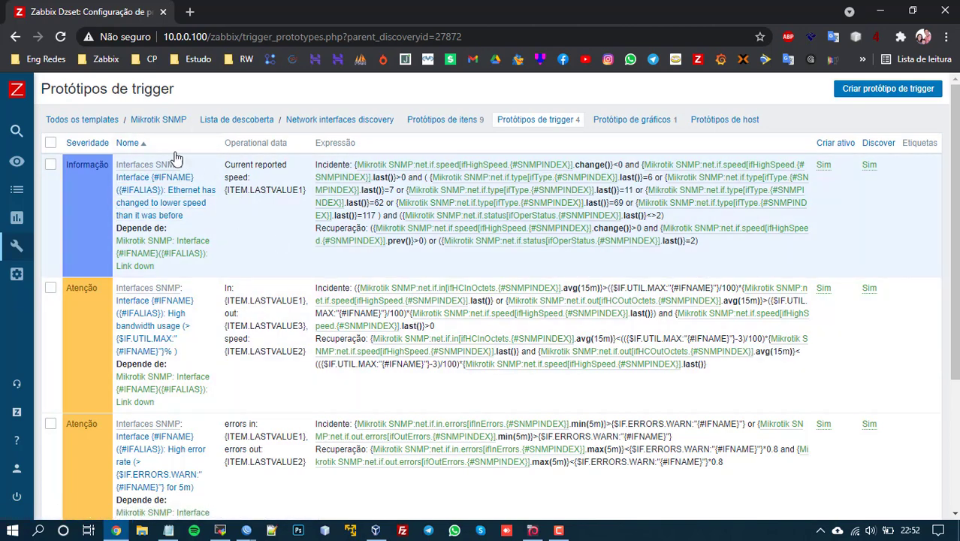
{"action": "left_click", "coordinate": [98, 123]}
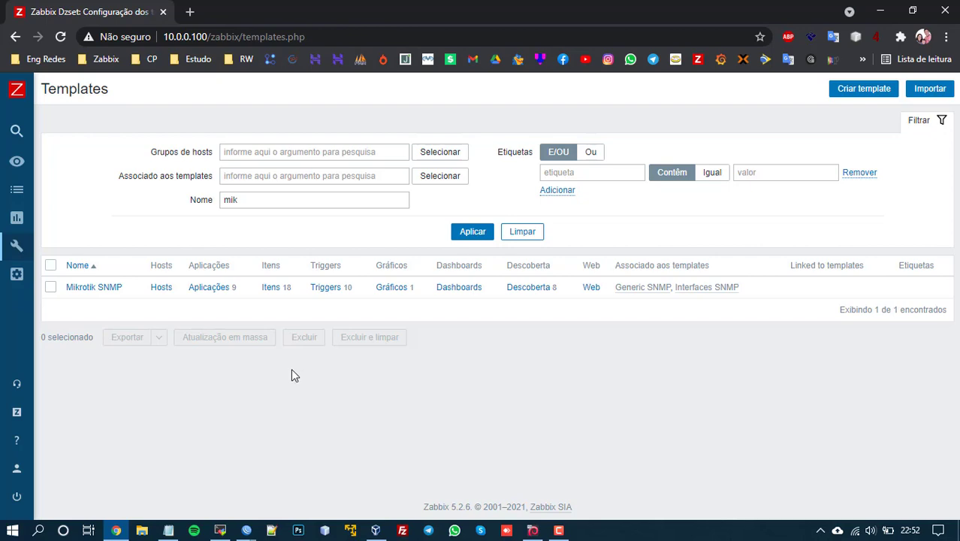
Step: Close the router's SNMP communities and settings windows in WinBox
{"action": "mouse_move", "coordinate": [252, 533]}
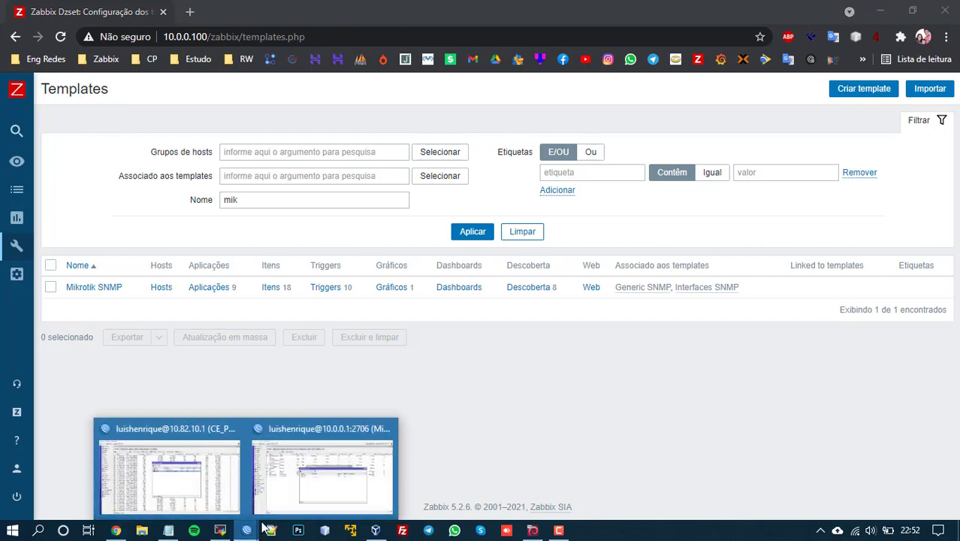
{"action": "left_click", "coordinate": [311, 488]}
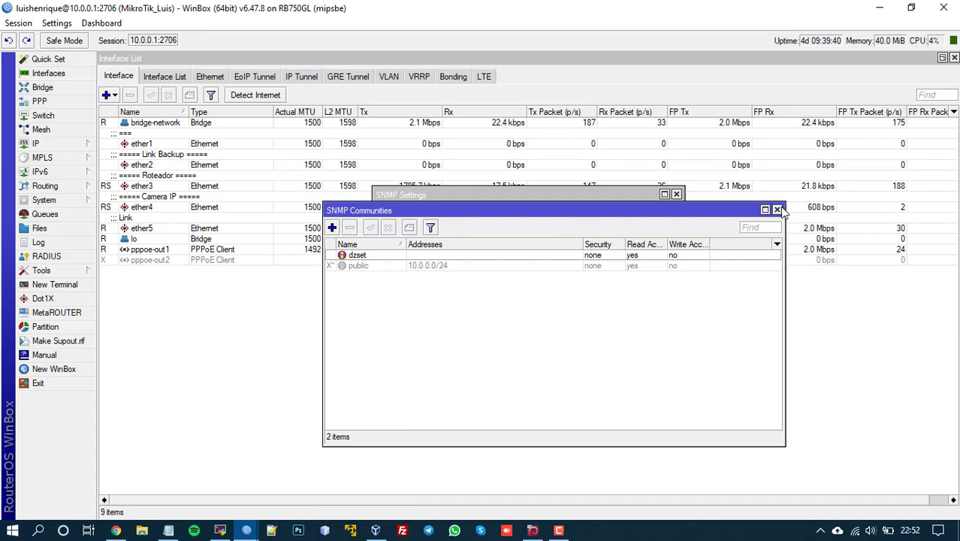
{"action": "left_click", "coordinate": [778, 210]}
{"action": "key", "text": "Escape"}
{"action": "key", "text": "Escape"}
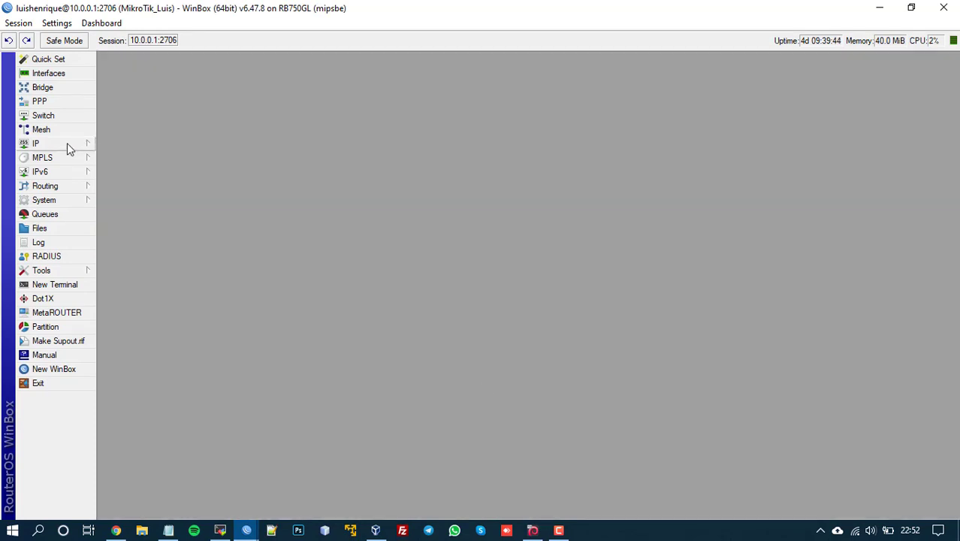
Step: Open the Mikrotik SNMP template for editing in Zabbix, then minimise the browser
{"action": "left_click", "coordinate": [116, 530]}
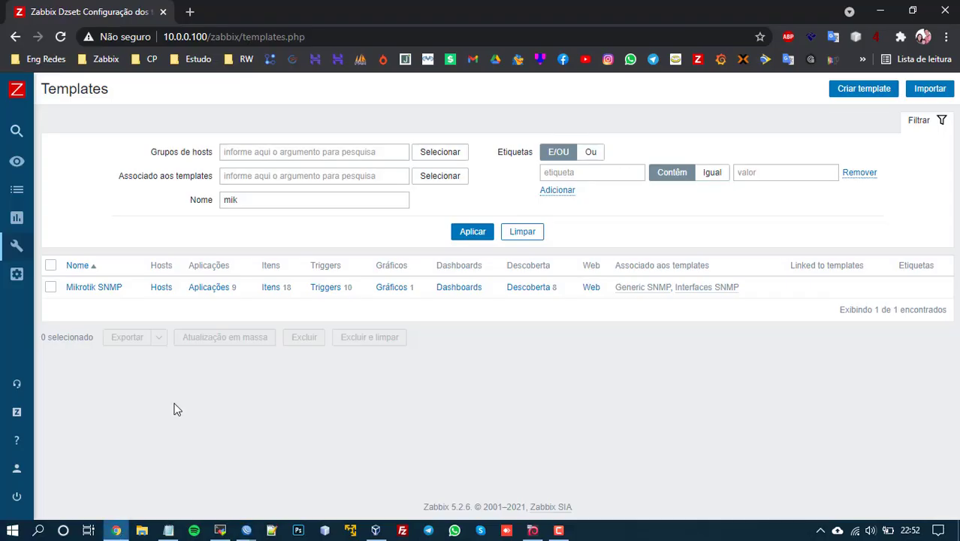
{"action": "left_click_drag", "start_coordinate": [121, 288], "coordinate": [99, 287]}
{"action": "left_click", "coordinate": [106, 293]}
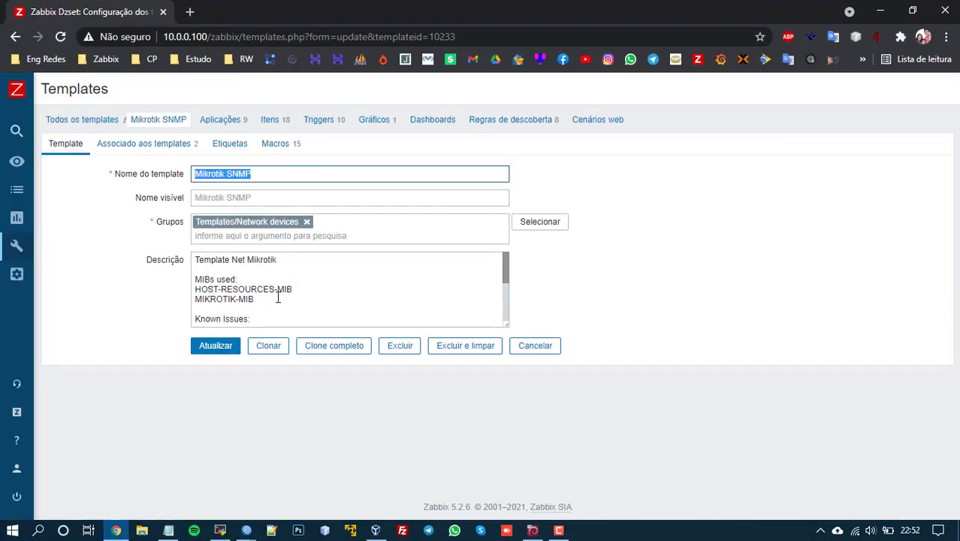
{"action": "left_click", "coordinate": [891, 13]}
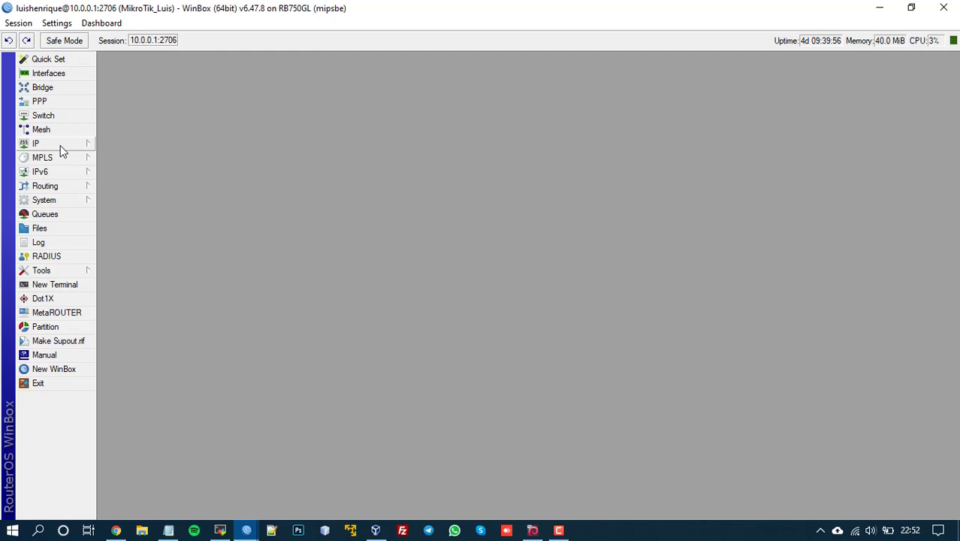
Step: Enable the router's SNMP service with trap community public and trap version 1
{"action": "left_click", "coordinate": [61, 146]}
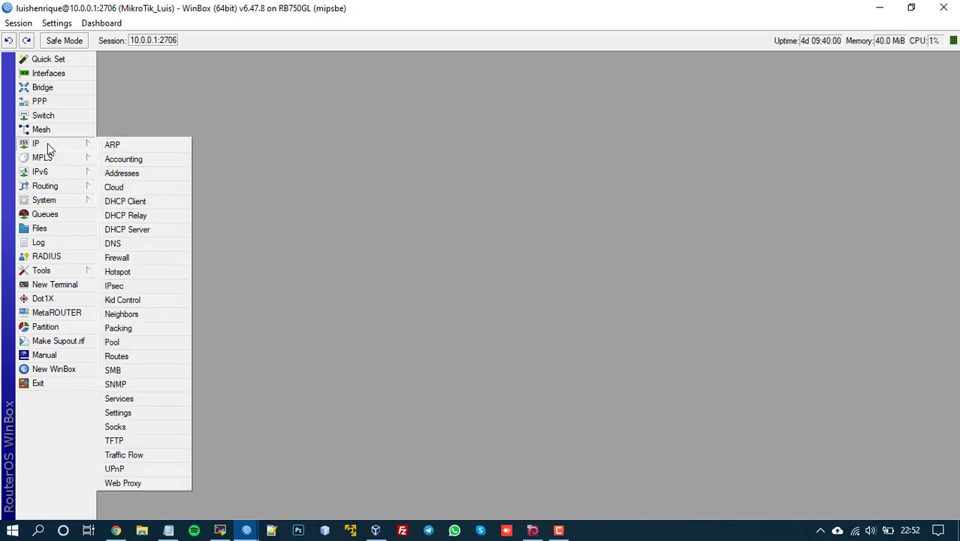
{"action": "left_click", "coordinate": [126, 385]}
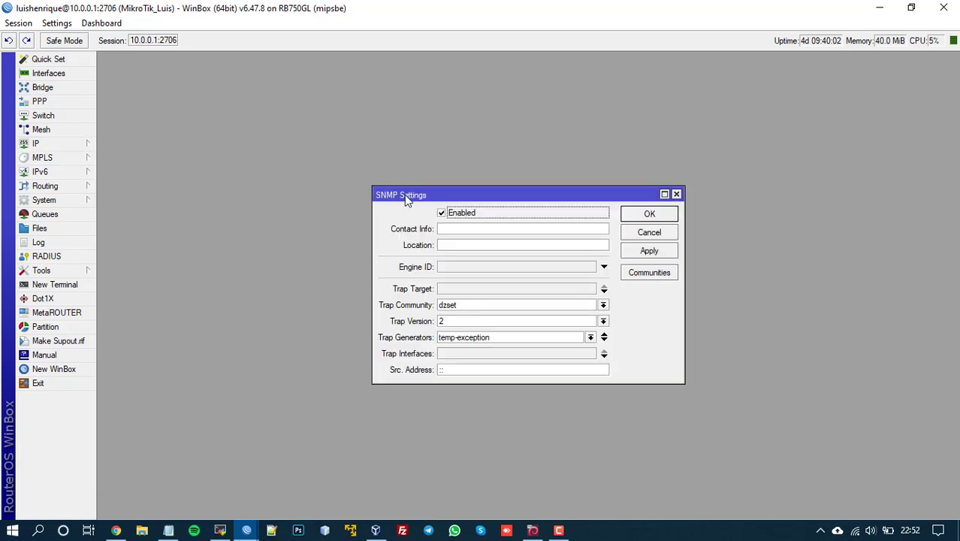
{"action": "left_click_drag", "start_coordinate": [404, 194], "coordinate": [344, 158]}
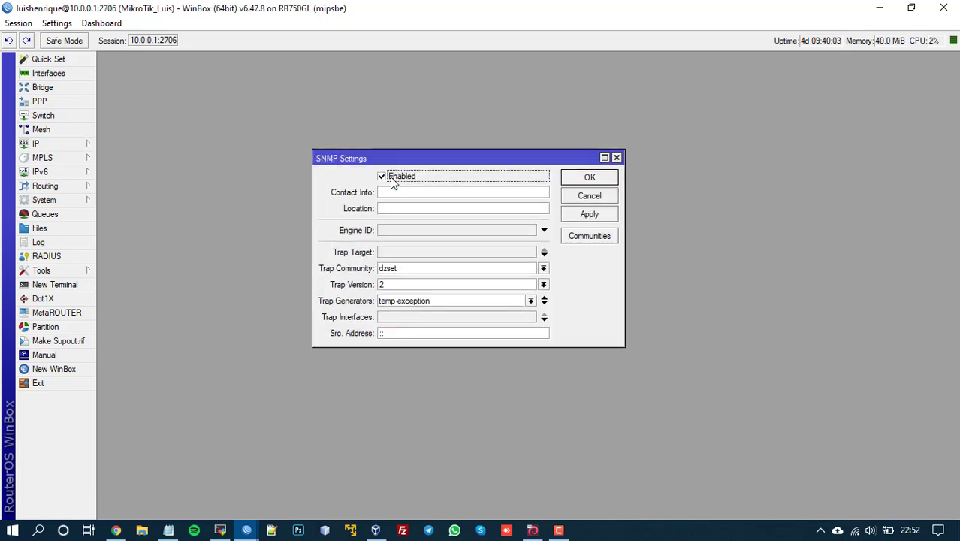
{"action": "left_click", "coordinate": [543, 269]}
{"action": "left_click", "coordinate": [423, 287]}
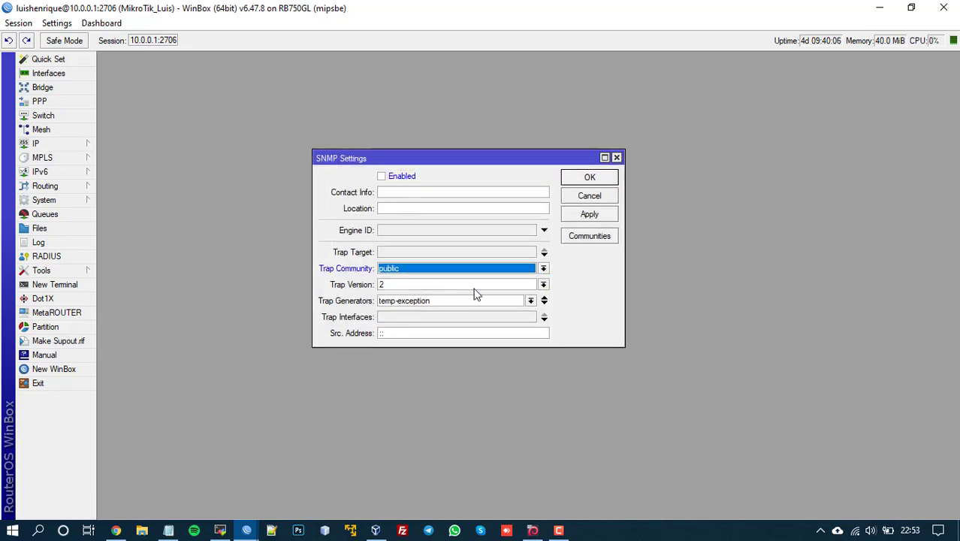
{"action": "left_click", "coordinate": [543, 284]}
{"action": "left_click", "coordinate": [421, 295]}
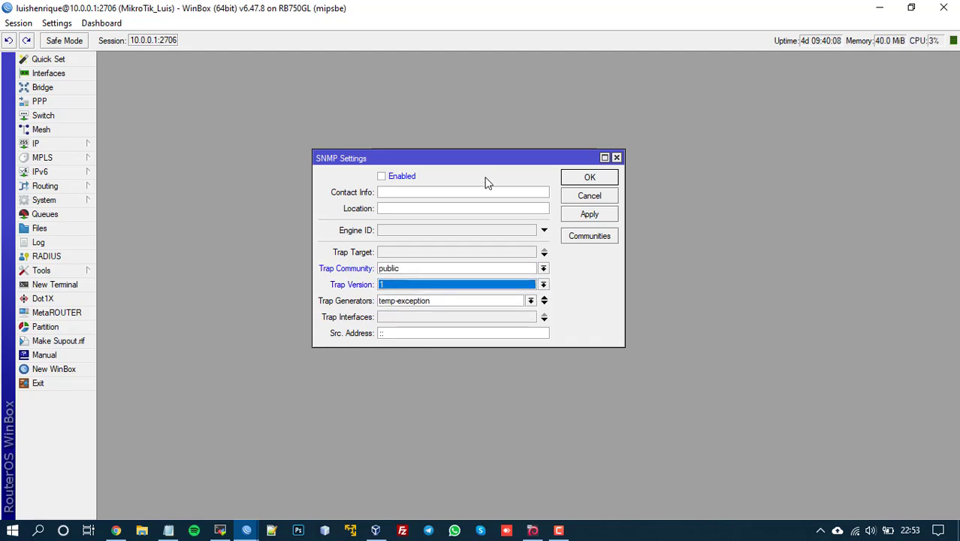
{"action": "left_click_drag", "start_coordinate": [466, 166], "coordinate": [447, 136]}
{"action": "left_click", "coordinate": [380, 147]}
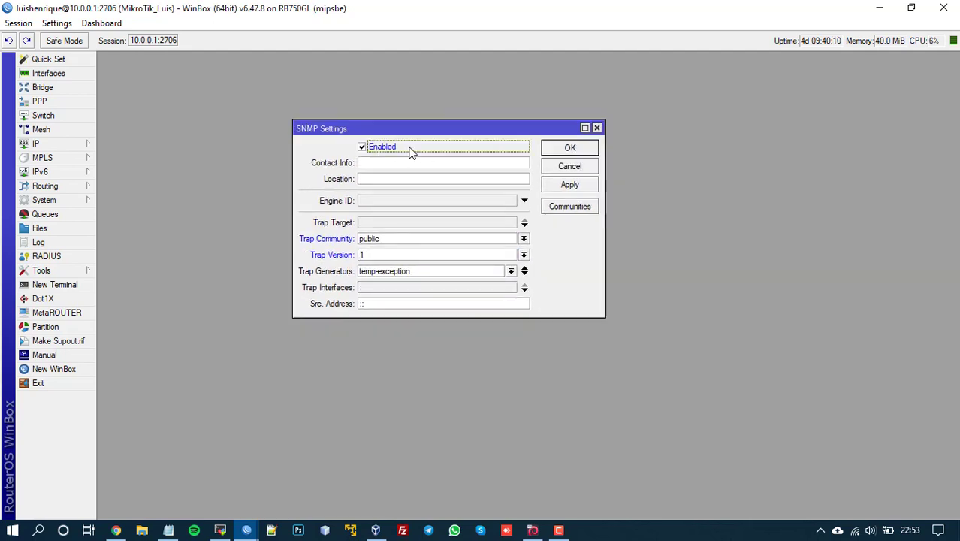
{"action": "left_click_drag", "start_coordinate": [364, 130], "coordinate": [401, 173]}
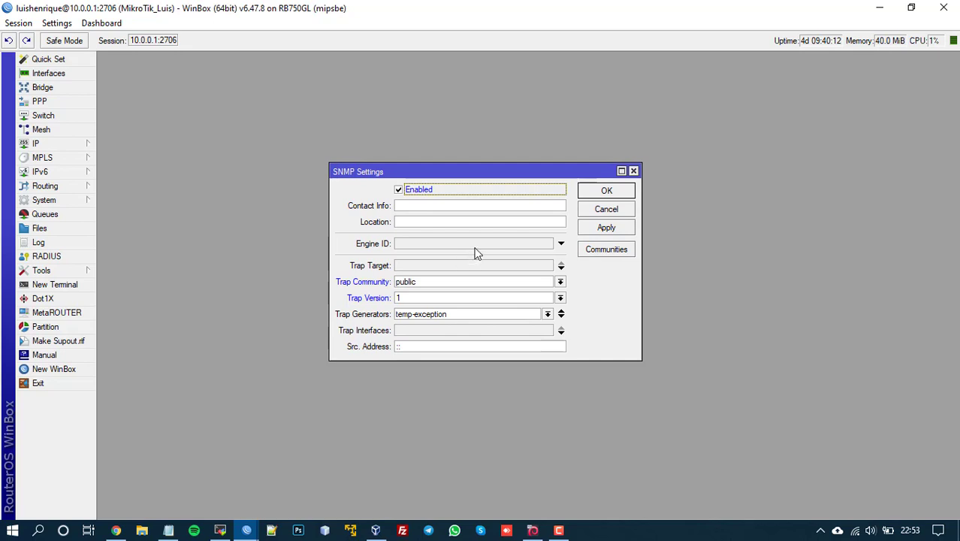
{"action": "left_click_drag", "start_coordinate": [481, 171], "coordinate": [302, 115]}
Step: Bring up the SNMP communities list and select dzset for editing
{"action": "left_click", "coordinate": [426, 194]}
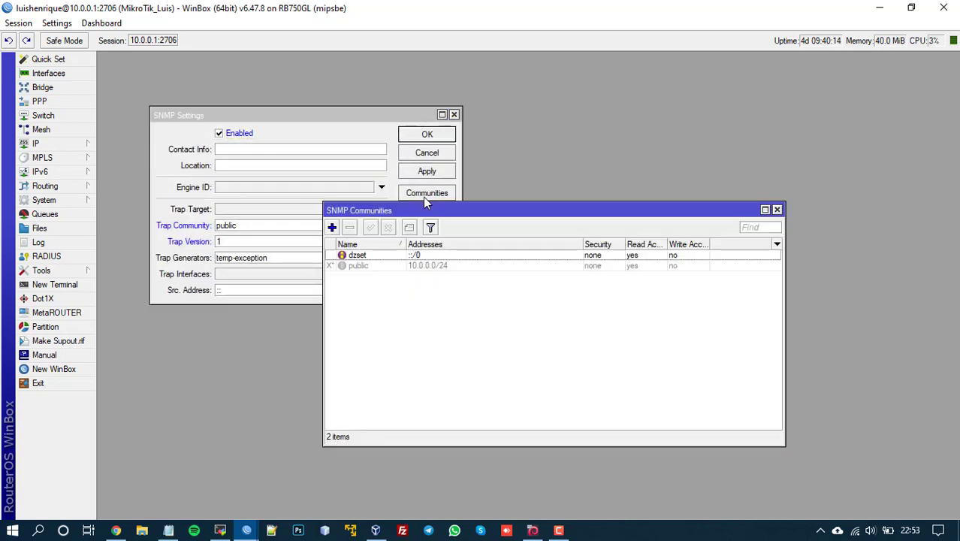
{"action": "left_click_drag", "start_coordinate": [395, 213], "coordinate": [471, 224]}
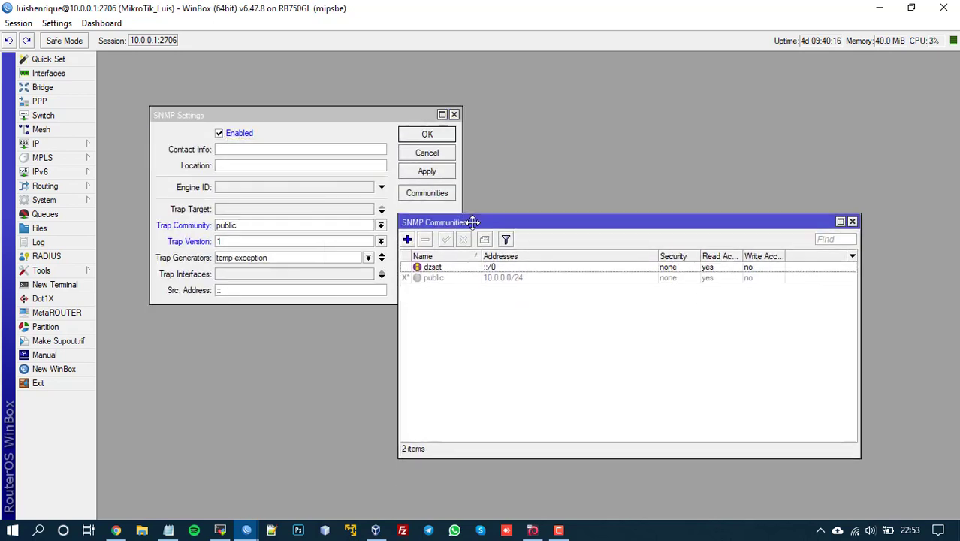
{"action": "left_click", "coordinate": [458, 269]}
{"action": "left_click", "coordinate": [445, 292]}
{"action": "left_click", "coordinate": [435, 268]}
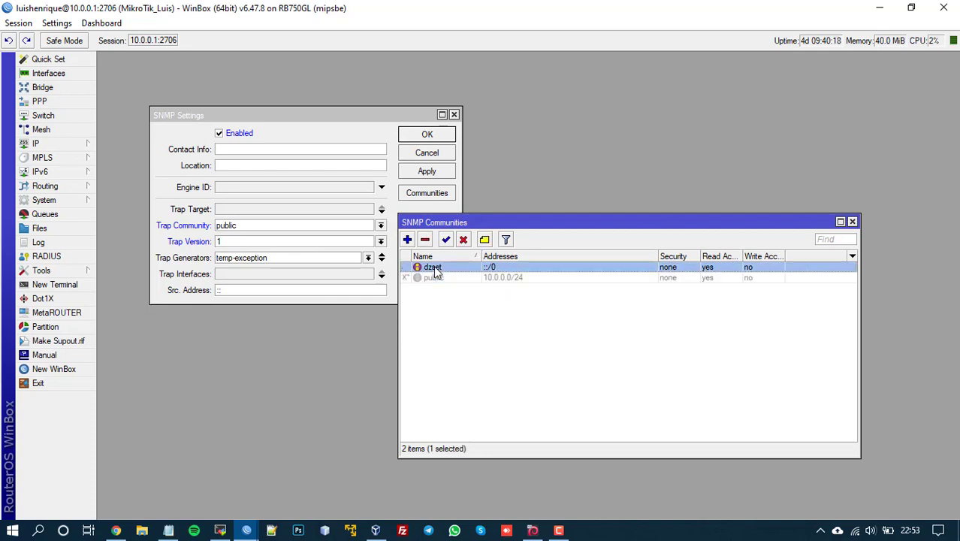
{"action": "left_click", "coordinate": [452, 279]}
{"action": "left_click", "coordinate": [446, 292]}
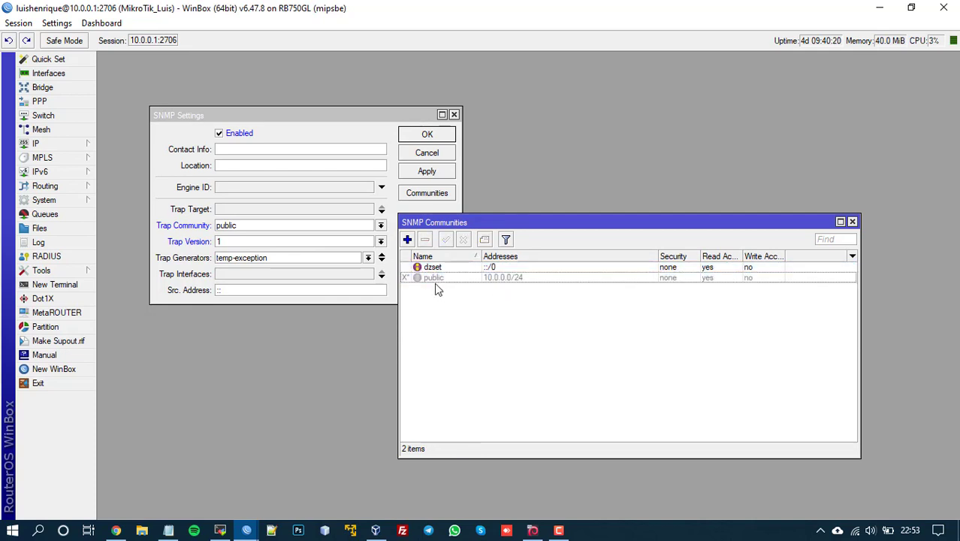
{"action": "left_click", "coordinate": [431, 280]}
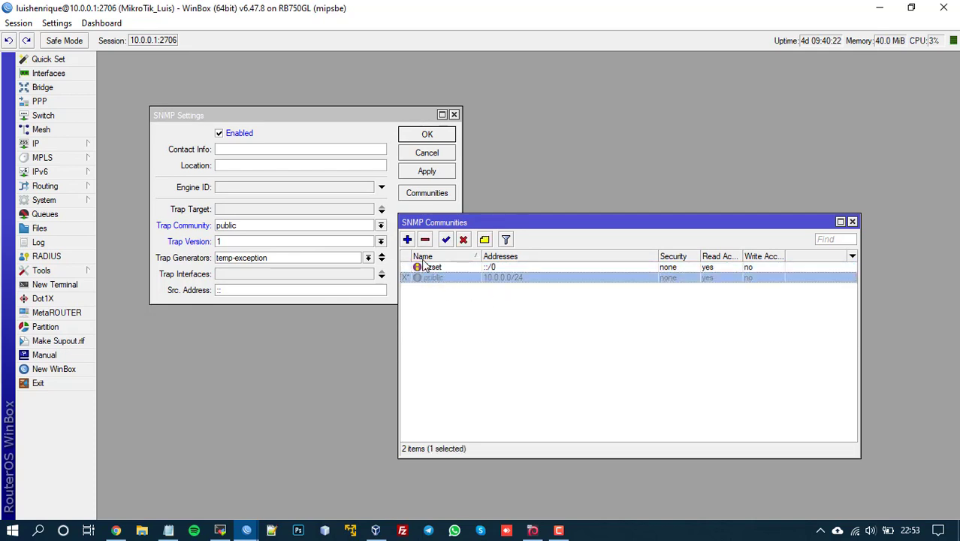
{"action": "left_click", "coordinate": [487, 317]}
{"action": "left_click", "coordinate": [436, 268]}
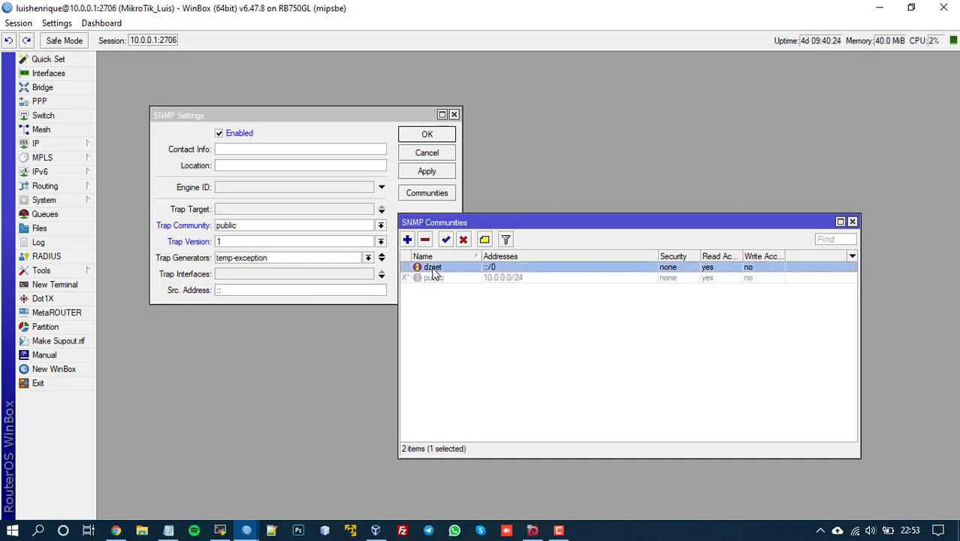
{"action": "double_click", "coordinate": [500, 269]}
Step: Replace the dzset community's ::/0 allowed address with 10.0.0.100
{"action": "left_click", "coordinate": [609, 211]}
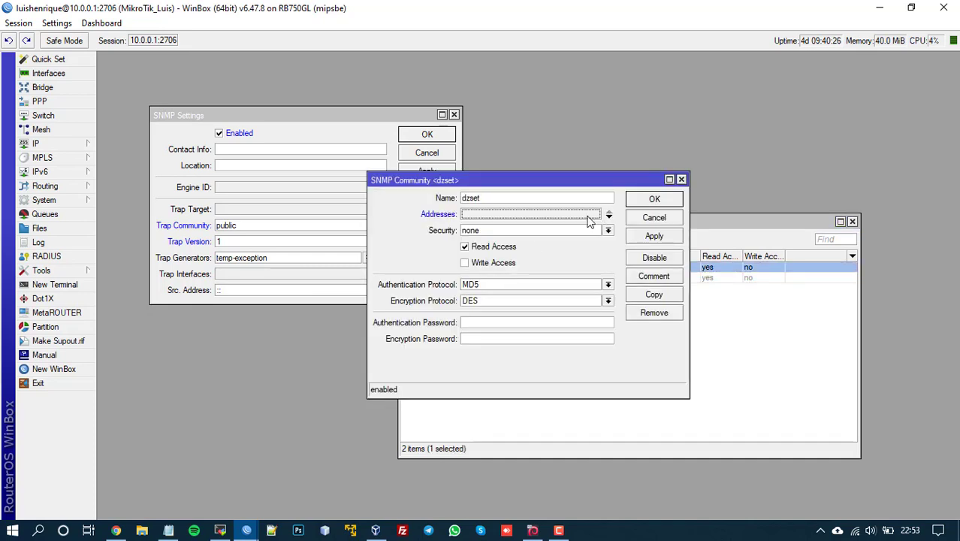
{"action": "left_click", "coordinate": [483, 215]}
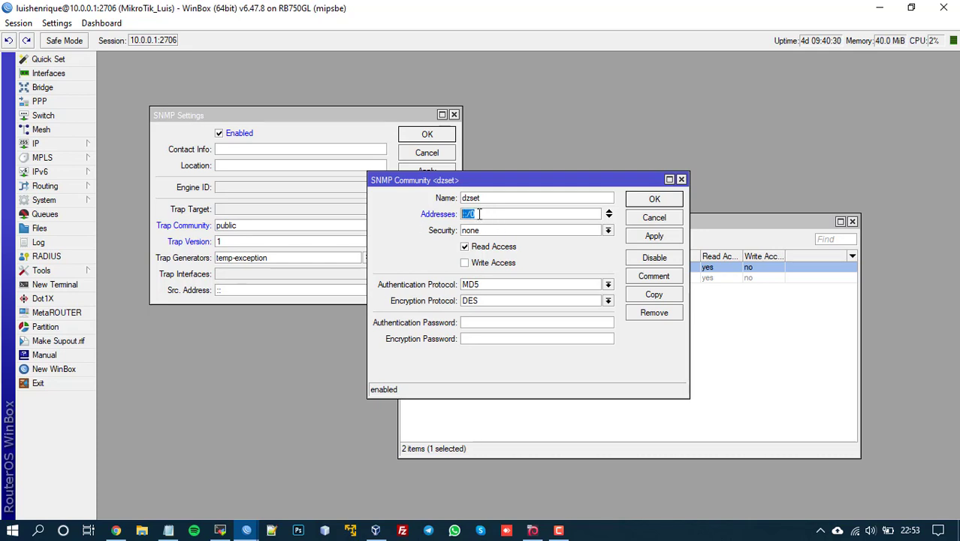
{"action": "left_click_drag", "start_coordinate": [438, 180], "coordinate": [466, 276]}
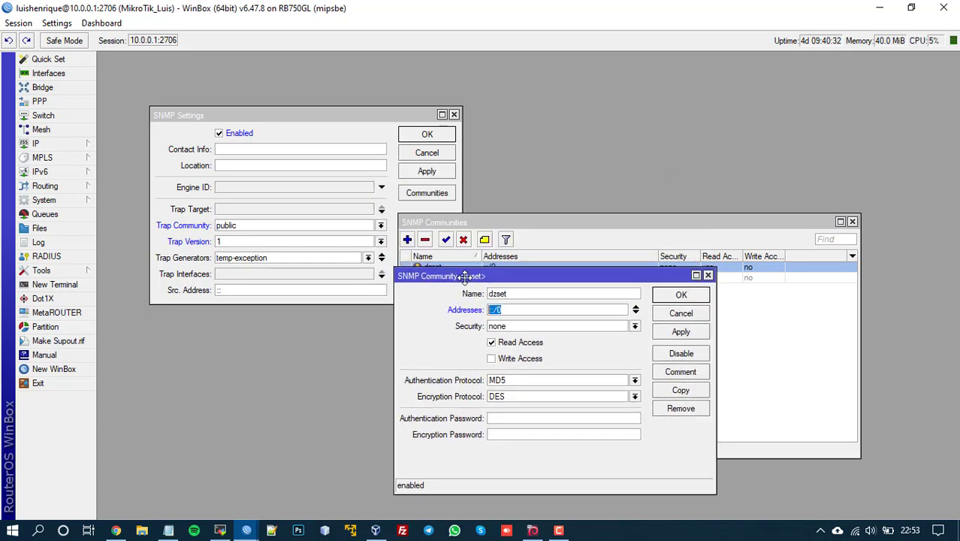
{"action": "left_click", "coordinate": [536, 311]}
{"action": "left_click_drag", "start_coordinate": [533, 311], "coordinate": [449, 301]}
{"action": "type", "text": "10.0.0.100"}
{"action": "left_click_drag", "start_coordinate": [554, 312], "coordinate": [520, 316]}
{"action": "left_click_drag", "start_coordinate": [432, 287], "coordinate": [572, 198]}
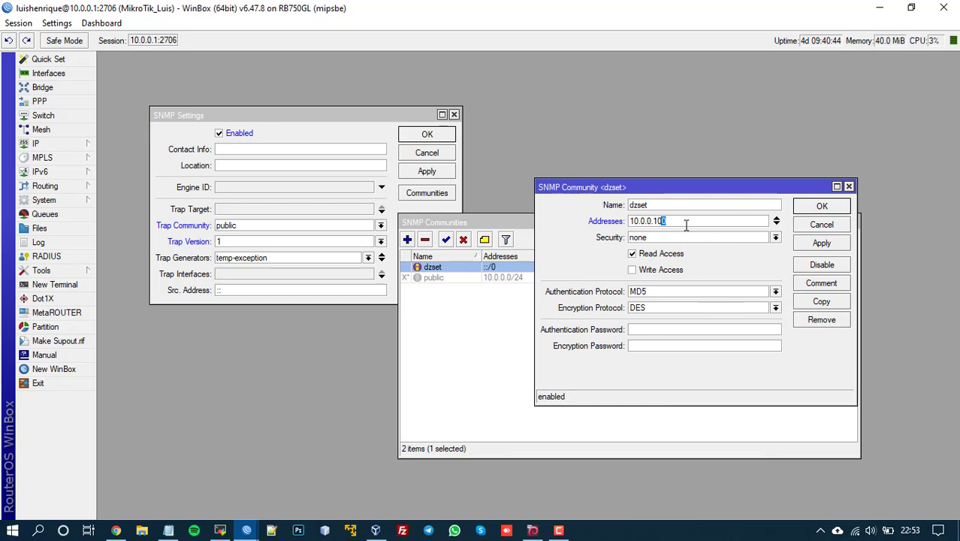
Step: Clear the dzset community's allowed address entries, removing 10.0.0.100 and ::/0
{"action": "left_click_drag", "start_coordinate": [689, 221], "coordinate": [616, 214]}
{"action": "left_click_drag", "start_coordinate": [677, 224], "coordinate": [624, 226]}
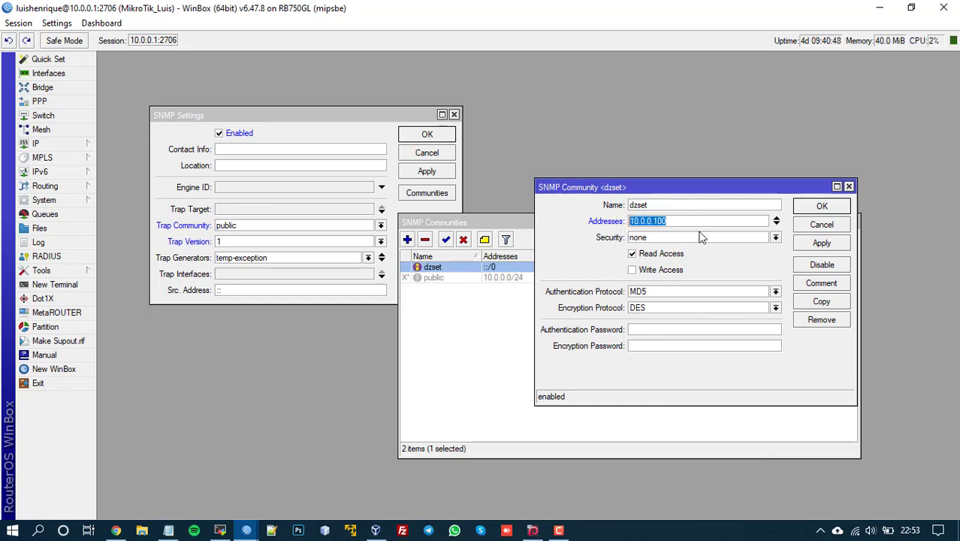
{"action": "left_click_drag", "start_coordinate": [703, 221], "coordinate": [629, 221]}
{"action": "left_click", "coordinate": [693, 220]}
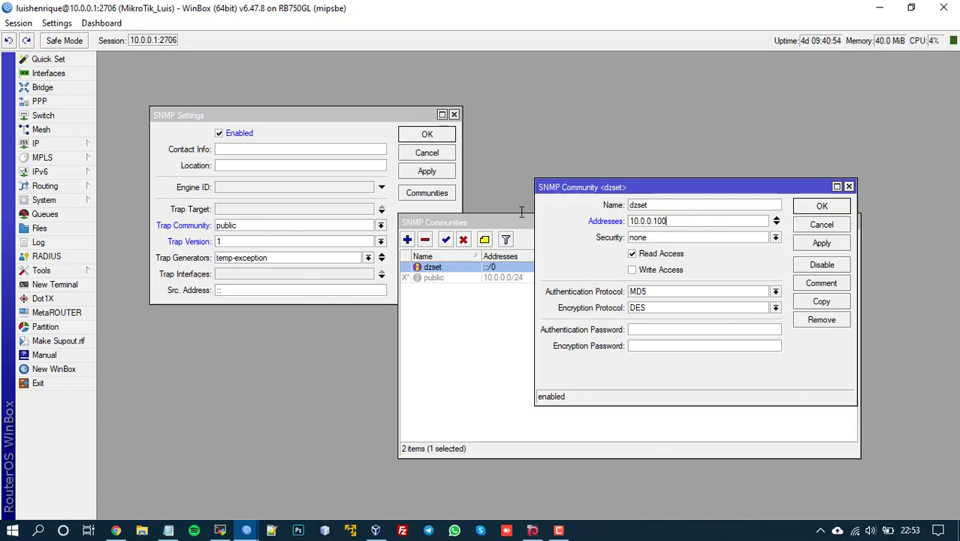
{"action": "left_click_drag", "start_coordinate": [693, 220], "coordinate": [522, 212]}
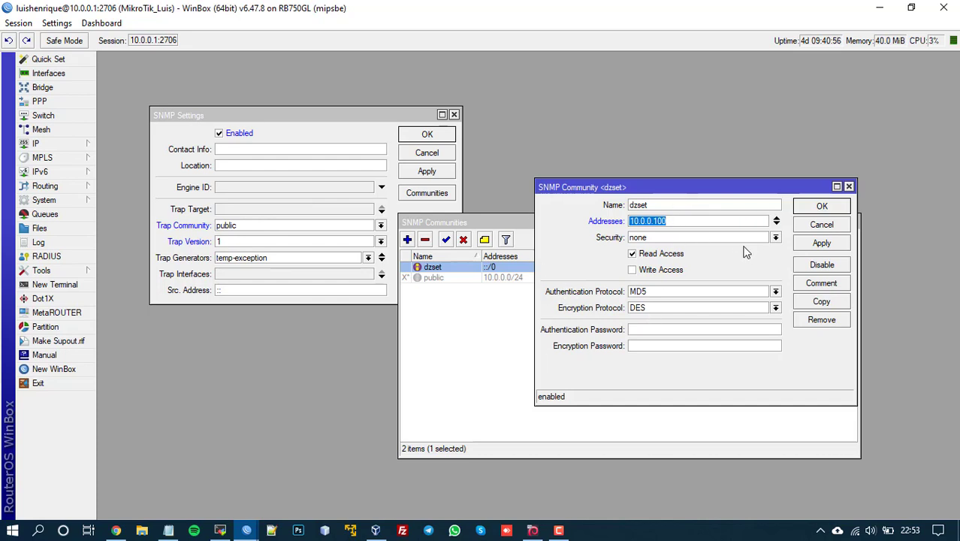
{"action": "left_click", "coordinate": [679, 220]}
{"action": "left_click_drag", "start_coordinate": [680, 221], "coordinate": [611, 222]}
{"action": "left_click", "coordinate": [776, 221]}
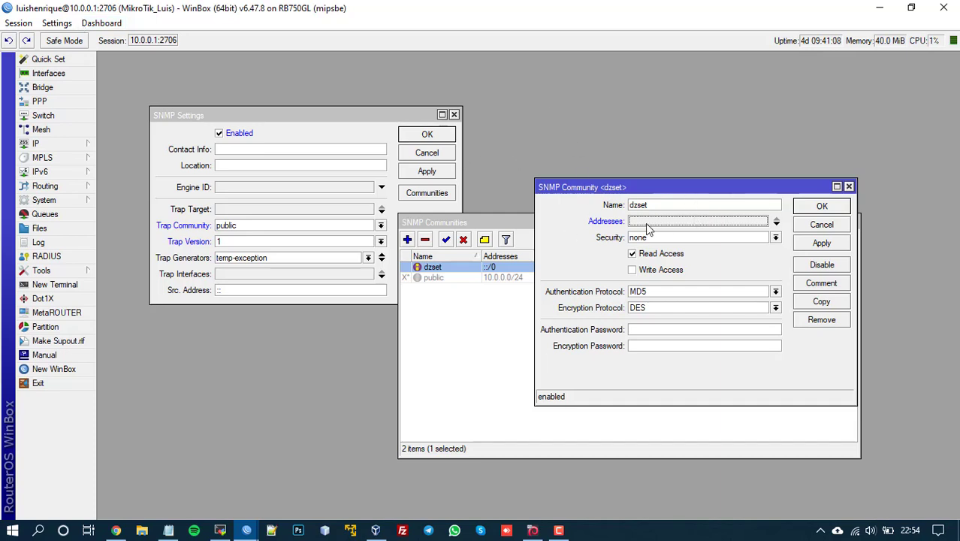
{"action": "left_click_drag", "start_coordinate": [705, 187], "coordinate": [727, 159]}
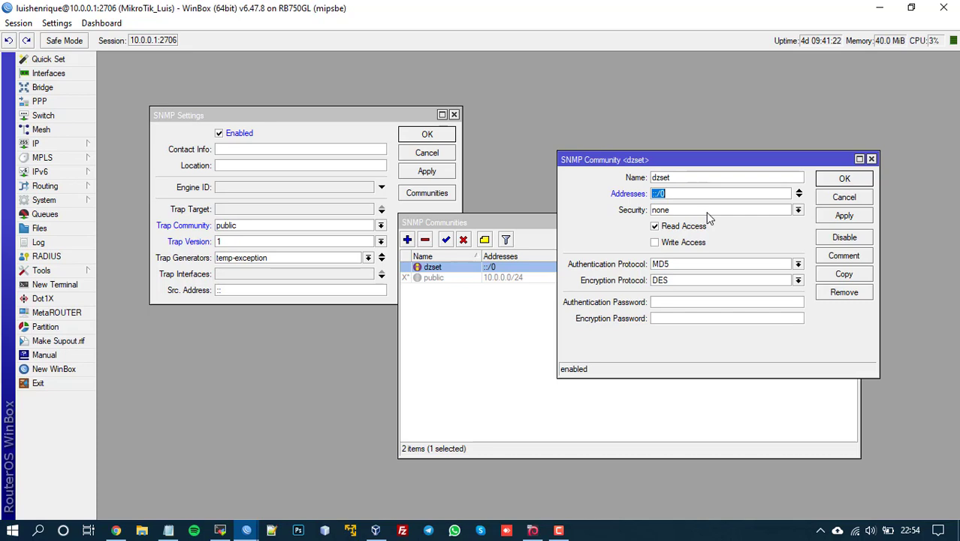
{"action": "left_click", "coordinate": [799, 194]}
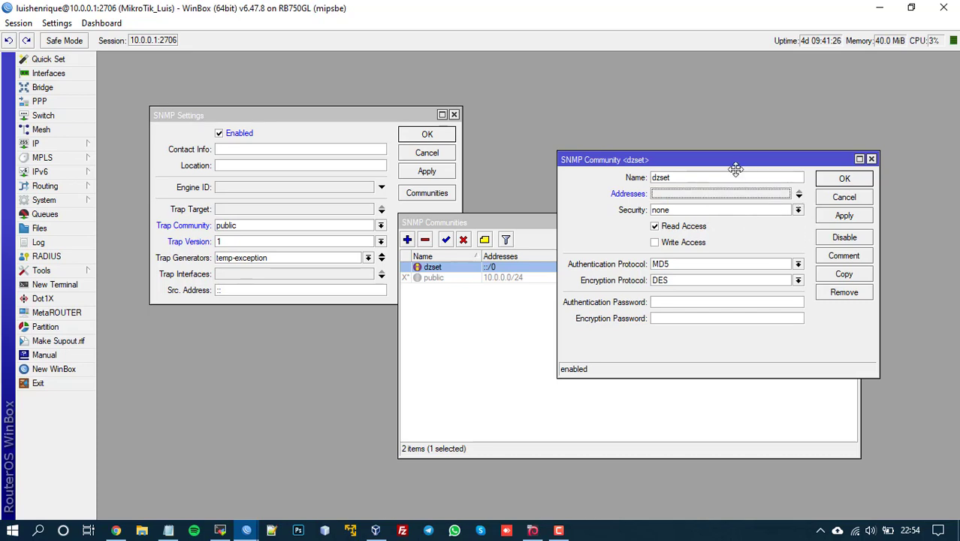
{"action": "left_click_drag", "start_coordinate": [742, 170], "coordinate": [742, 185]}
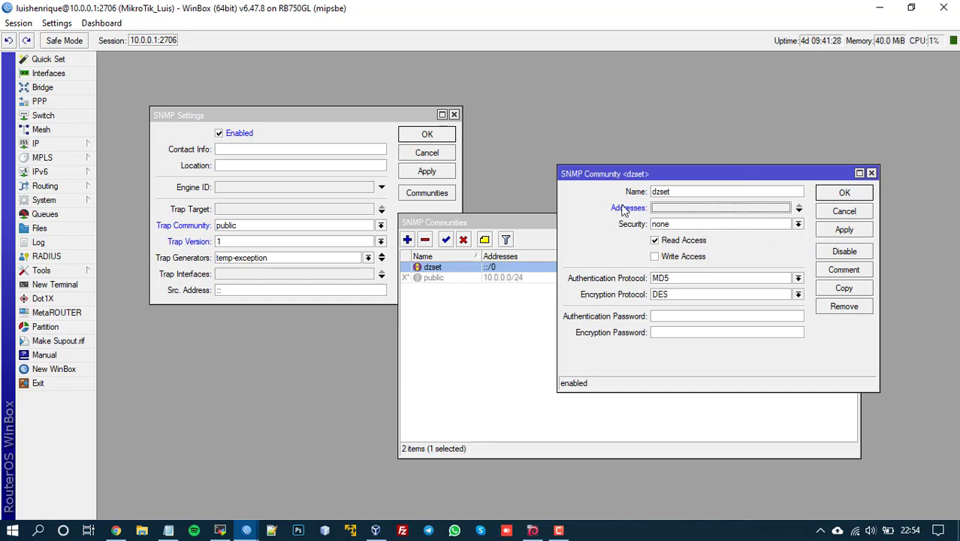
Step: Apply and save the dzset community with read access and security none
{"action": "double_click", "coordinate": [681, 191]}
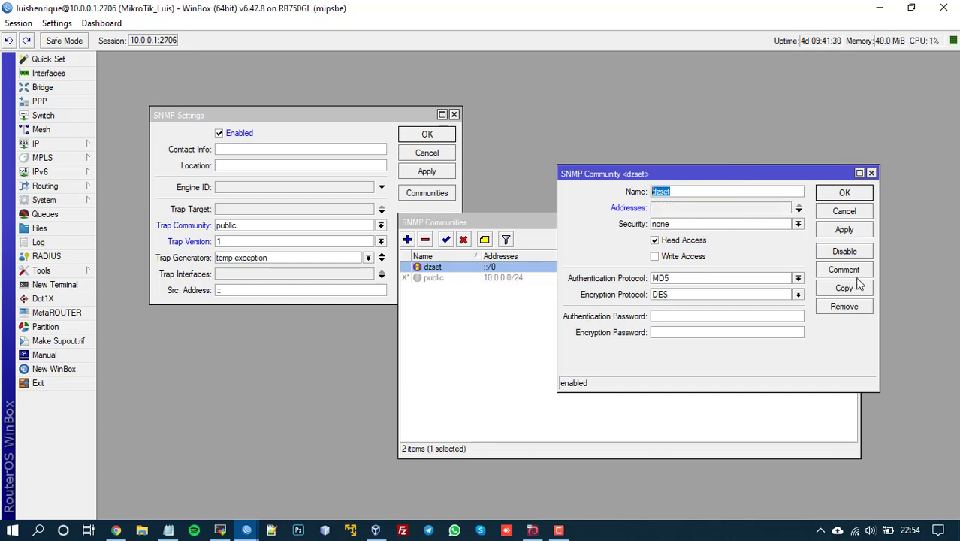
{"action": "left_click", "coordinate": [846, 229]}
{"action": "left_click", "coordinate": [835, 193]}
{"action": "left_click", "coordinate": [602, 335]}
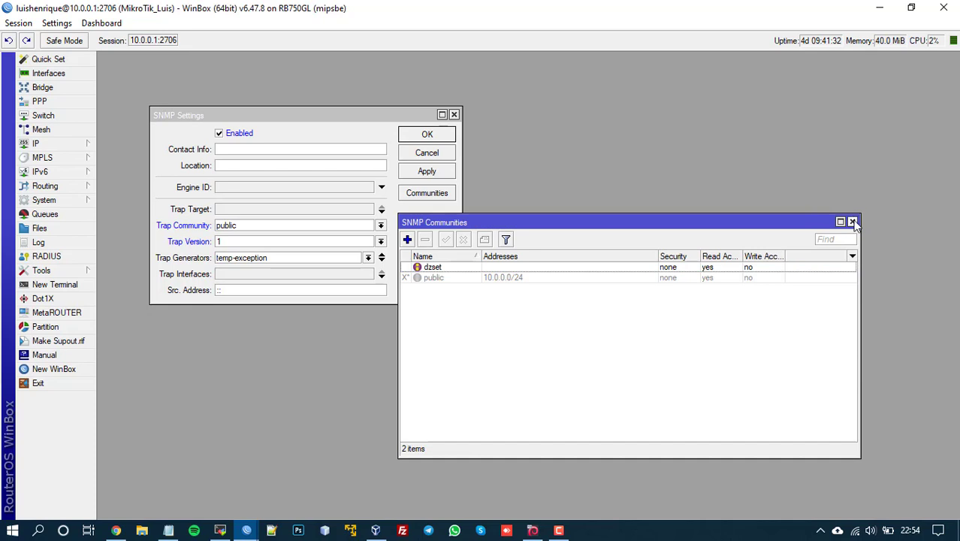
Step: Change the SNMP trap community from public to dzset and trap version from 1 to 2, and apply
{"action": "left_click", "coordinate": [851, 221]}
{"action": "left_click_drag", "start_coordinate": [225, 112], "coordinate": [359, 121]}
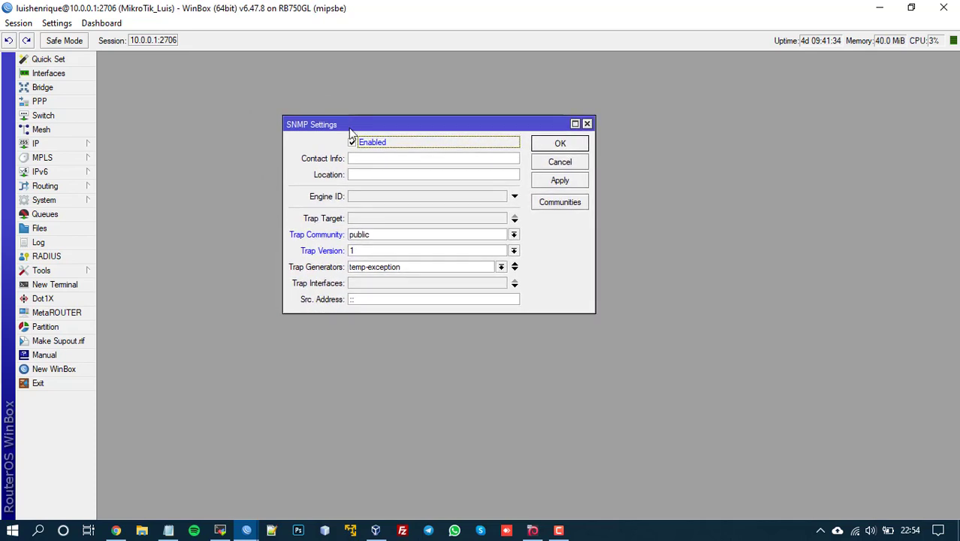
{"action": "left_click", "coordinate": [387, 237]}
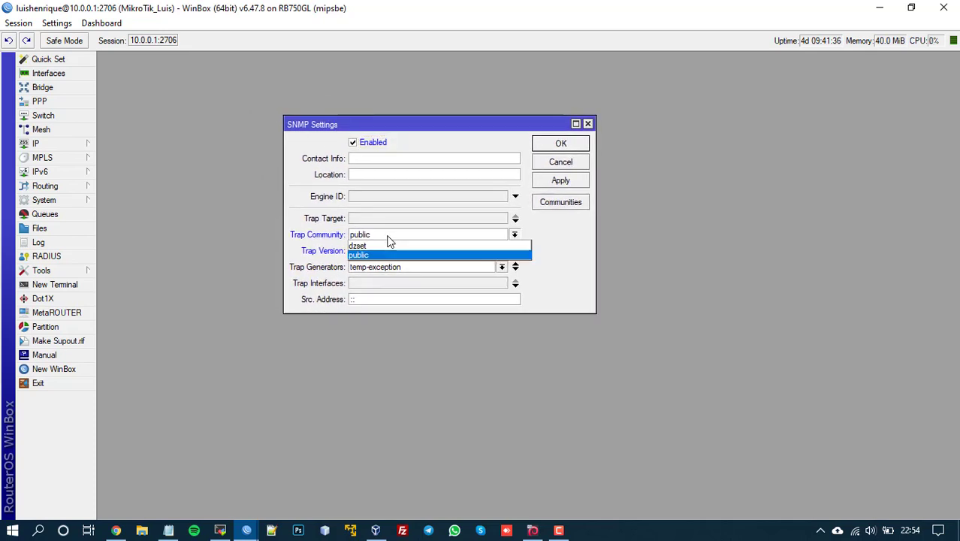
{"action": "left_click", "coordinate": [372, 247]}
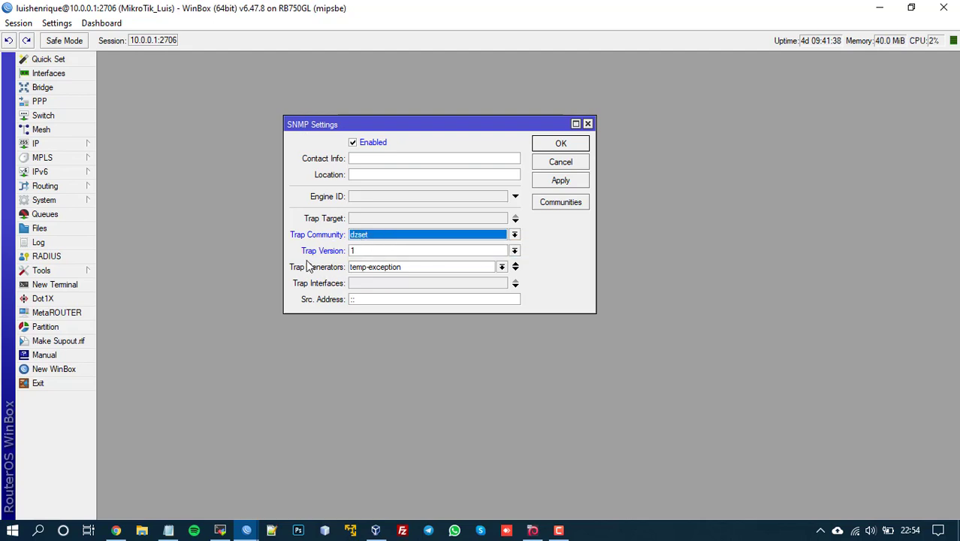
{"action": "left_click", "coordinate": [386, 251]}
{"action": "left_click", "coordinate": [356, 271]}
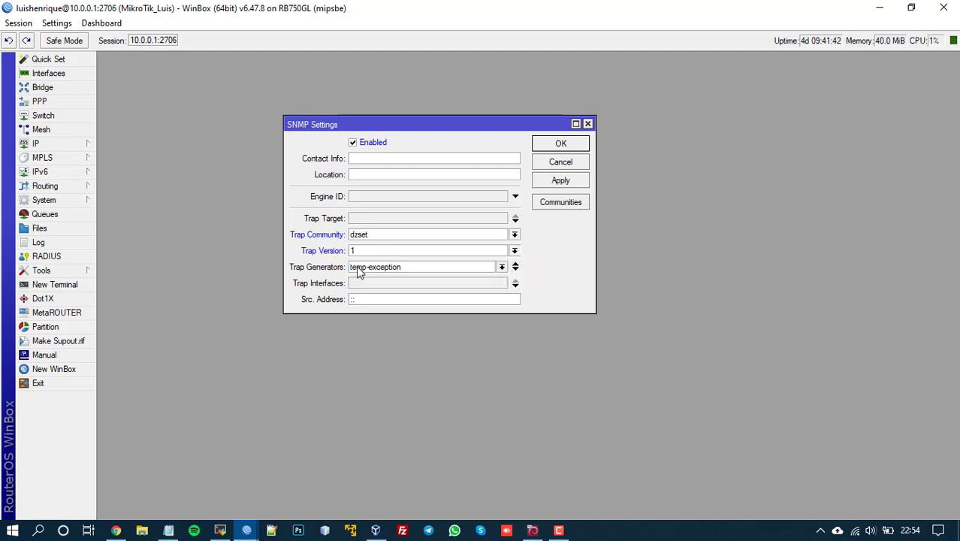
{"action": "left_click", "coordinate": [561, 181]}
{"action": "left_click", "coordinate": [562, 145]}
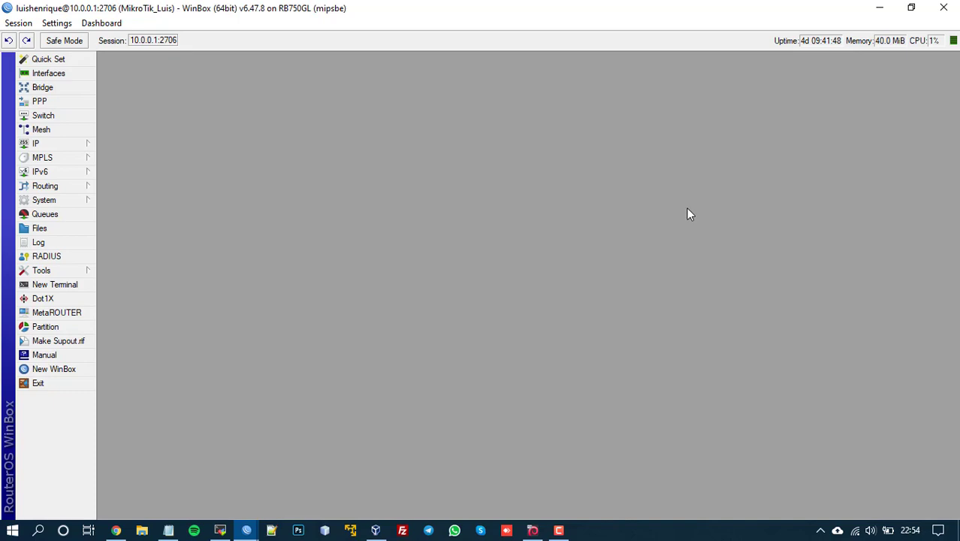
Step: Check the CE_PCP_RADIO router's SNMP communities and settings, closing both without changes
{"action": "left_click", "coordinate": [878, 7]}
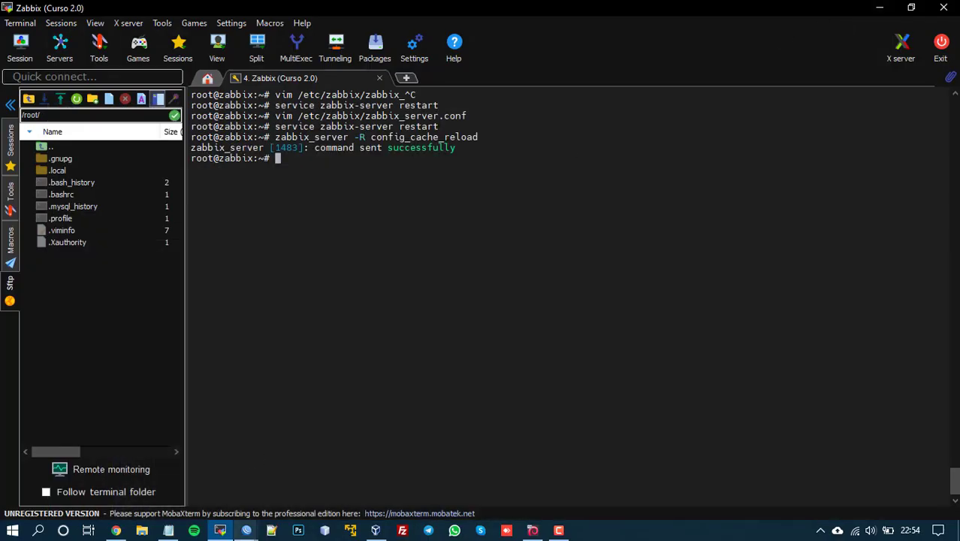
{"action": "mouse_move", "coordinate": [244, 532]}
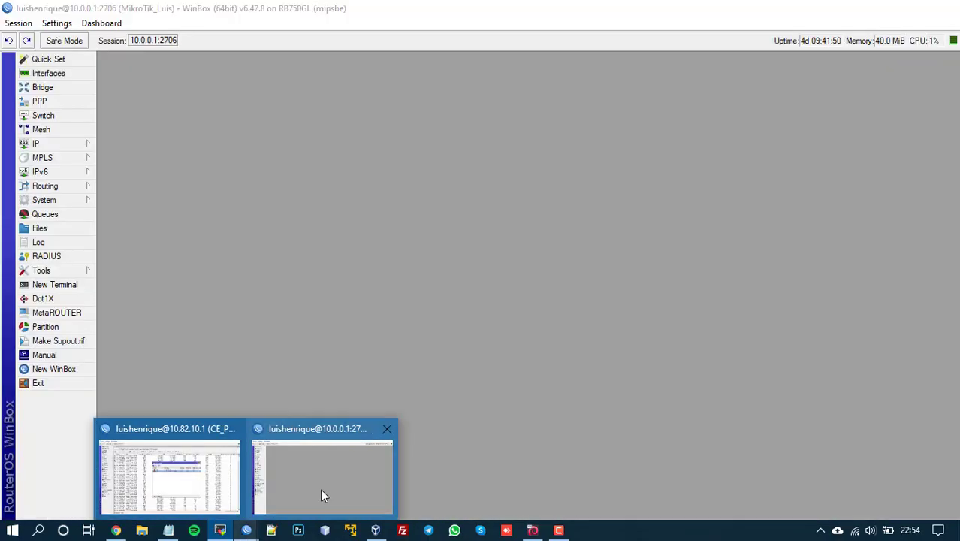
{"action": "left_click", "coordinate": [321, 490]}
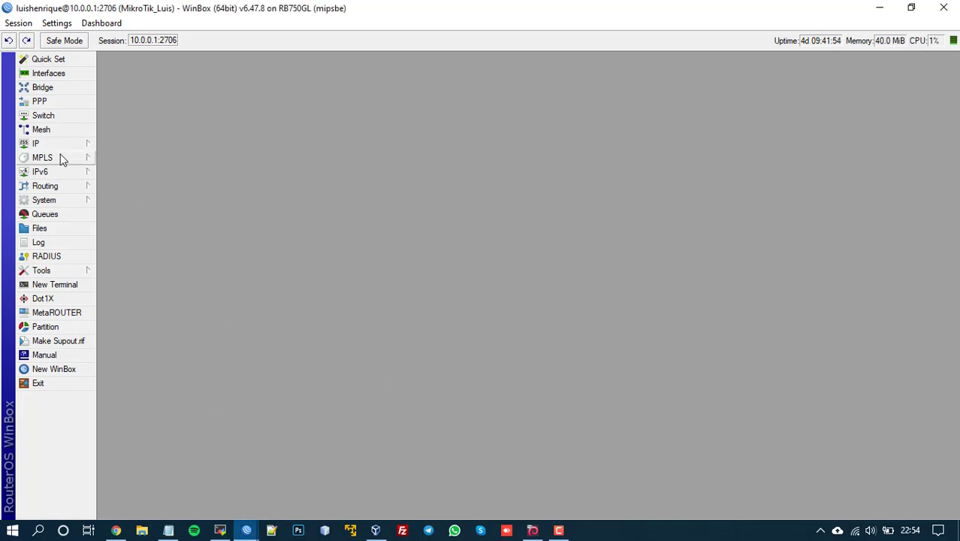
{"action": "left_click", "coordinate": [878, 7]}
{"action": "mouse_move", "coordinate": [253, 533]}
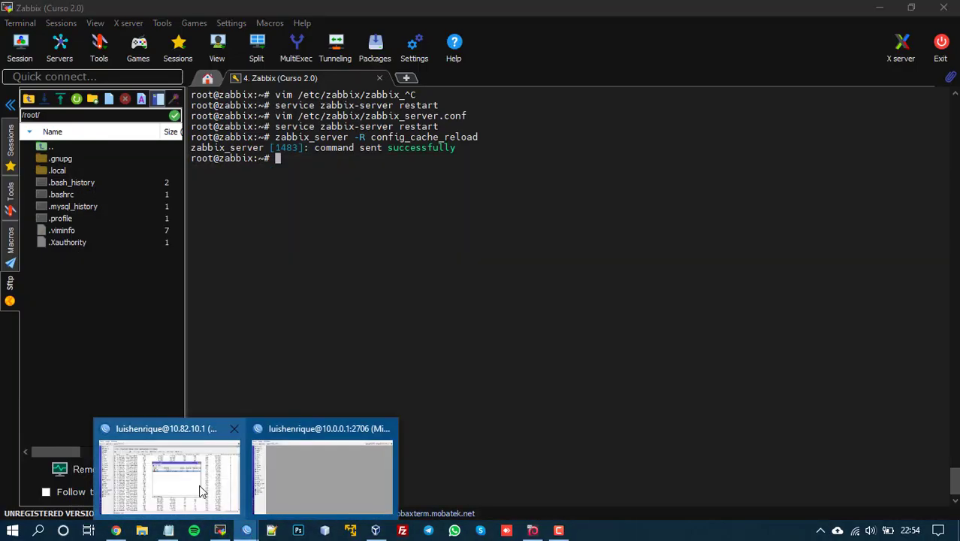
{"action": "left_click", "coordinate": [323, 488]}
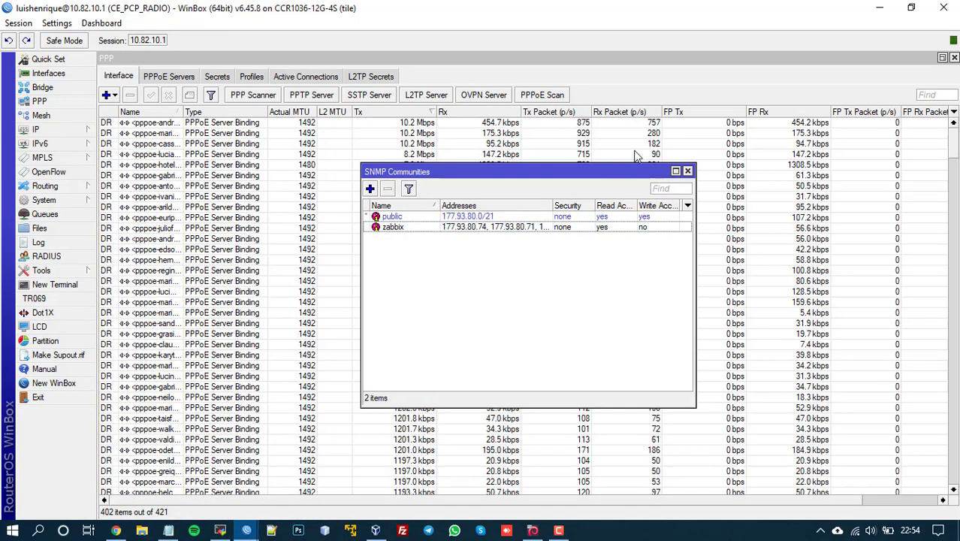
{"action": "left_click", "coordinate": [687, 172]}
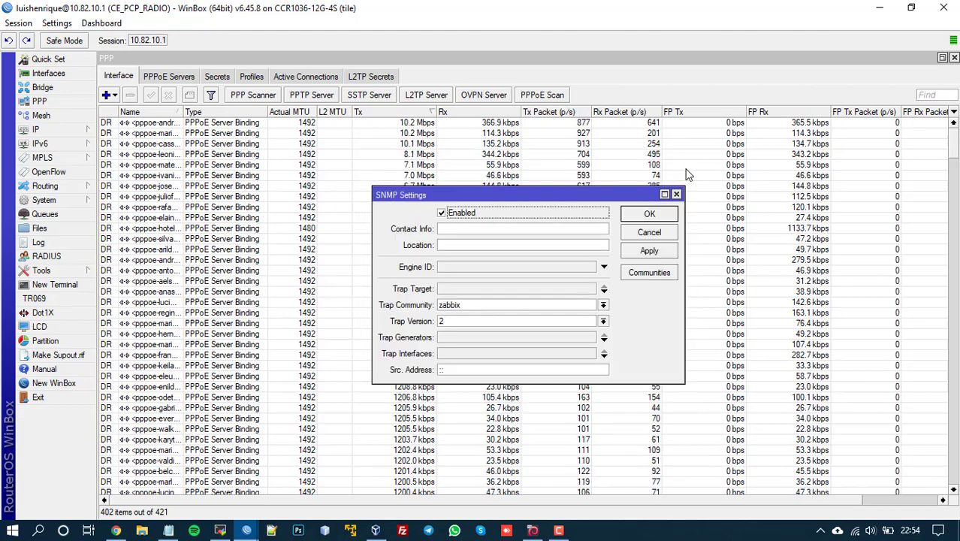
{"action": "left_click", "coordinate": [650, 232]}
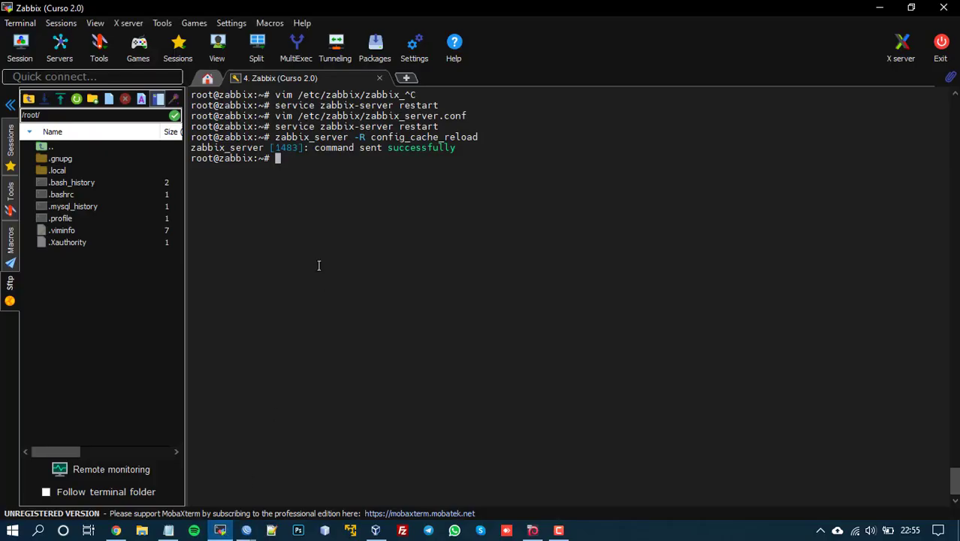
{"action": "key", "text": "ctrl+l"}
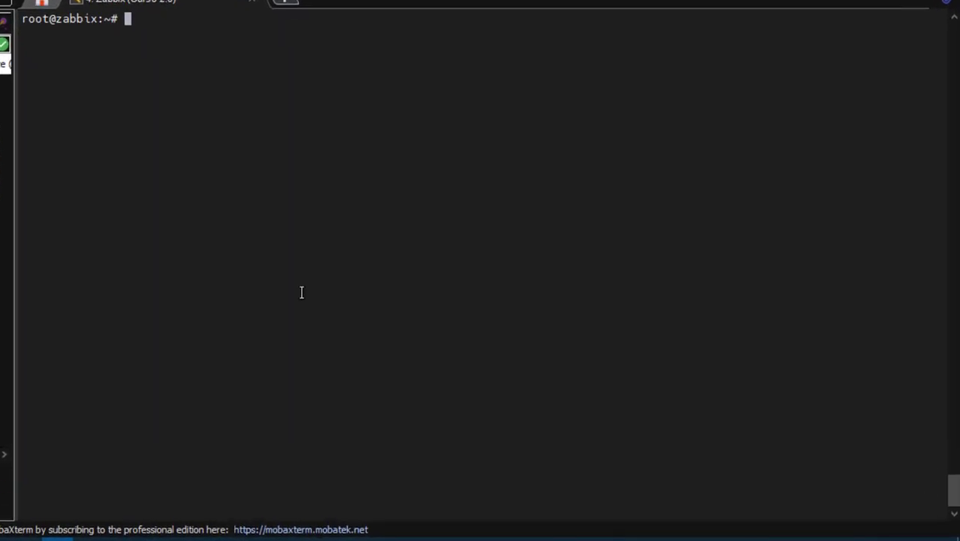
{"action": "type", "text": "snmpwalk "}
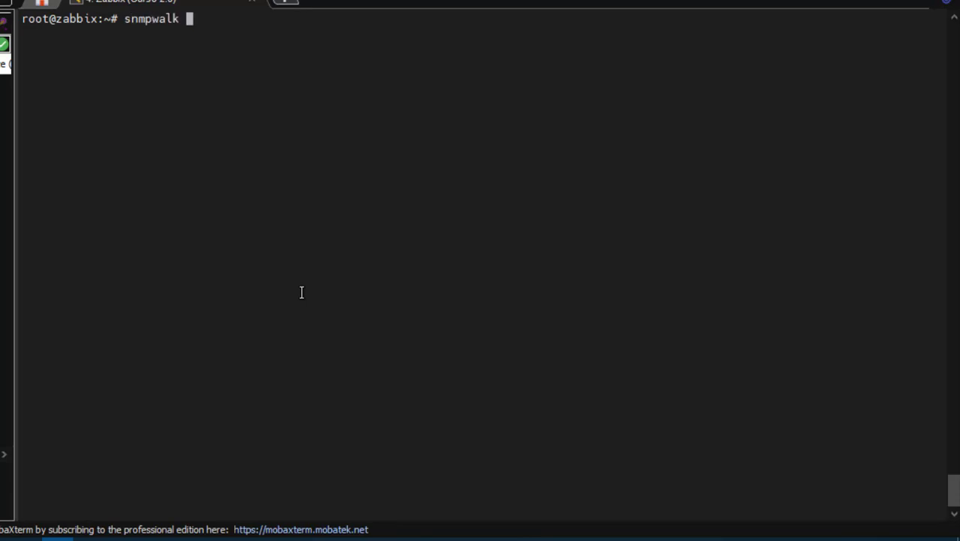
{"action": "type", "text": "-v2c -c zabbix"}
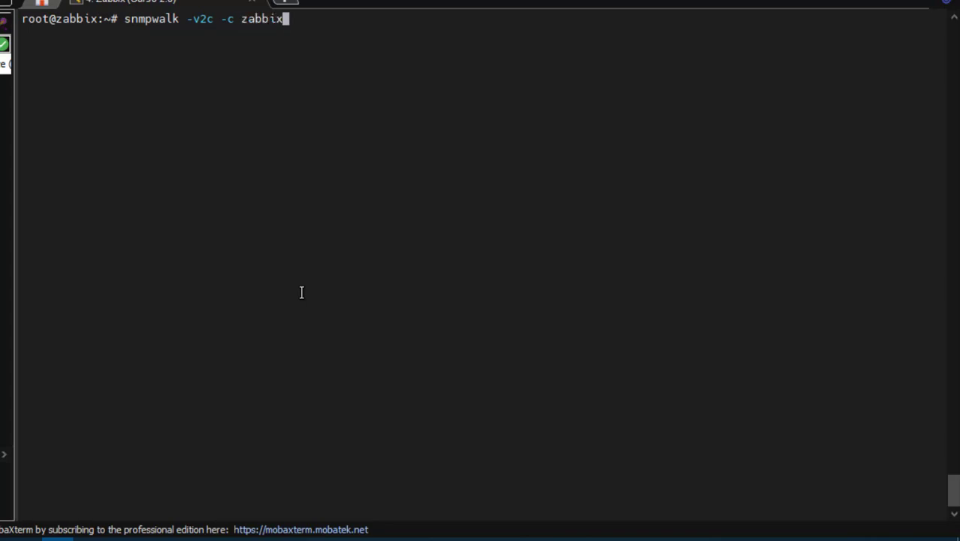
{"action": "type", "text": " 10.82.10.1"}
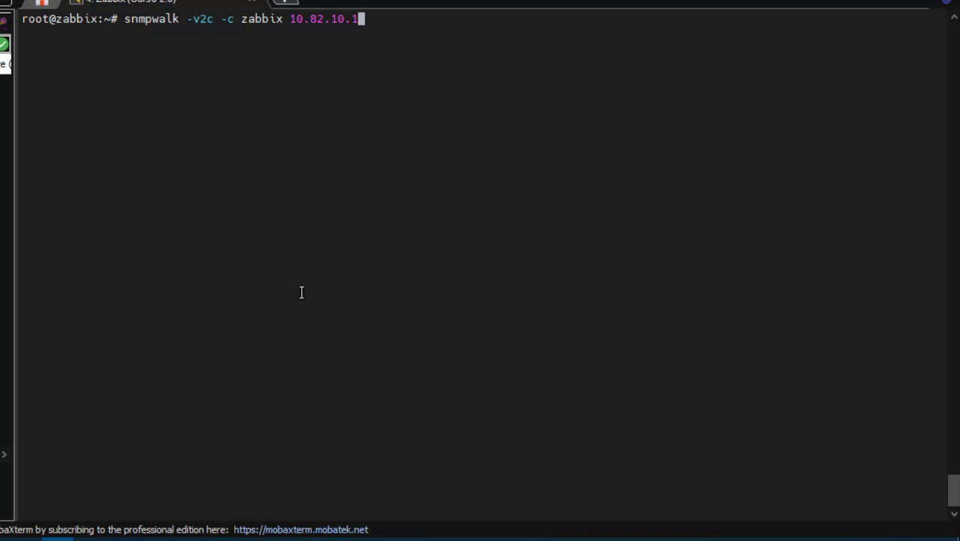
{"action": "key", "text": "Return"}
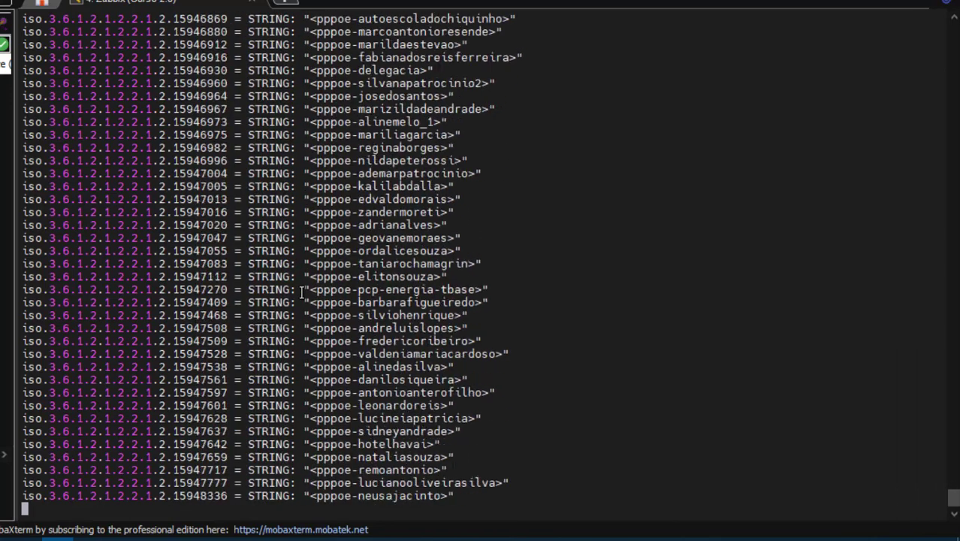
{"action": "key", "text": "ctrl+c"}
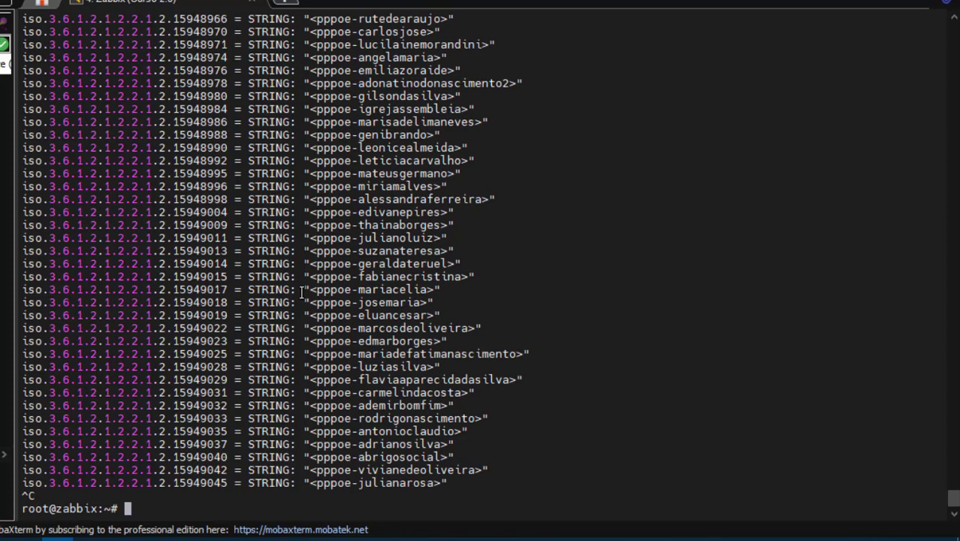
{"action": "key", "text": "ctrl+l"}
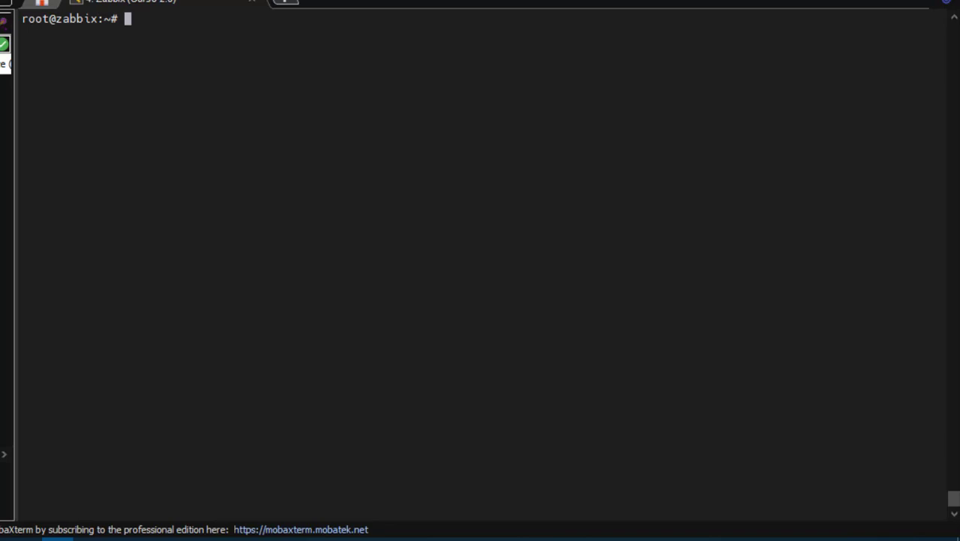
{"action": "left_click", "coordinate": [875, 9]}
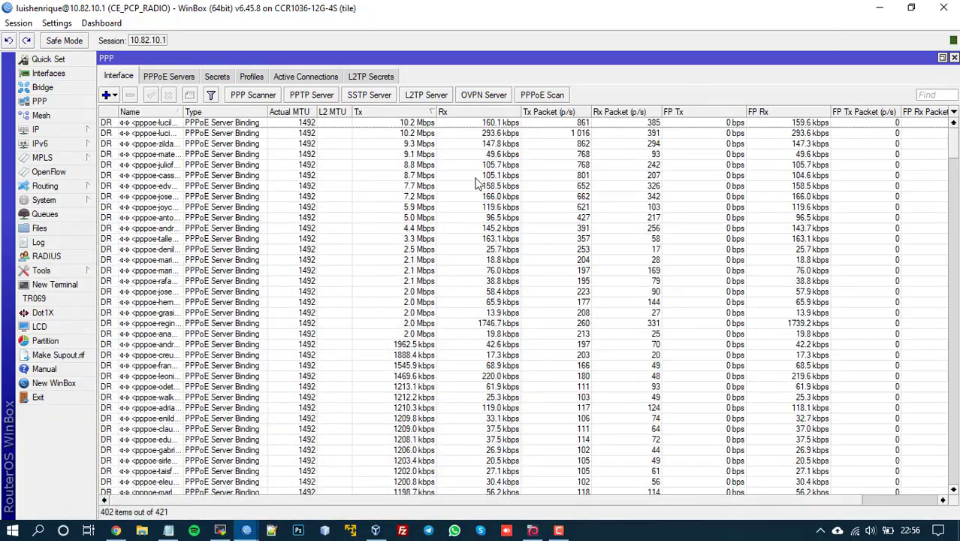
Step: Start a new host in Configuration > Hosts named CE_DZSET
{"action": "left_click", "coordinate": [116, 530]}
{"action": "mouse_move", "coordinate": [73, 298]}
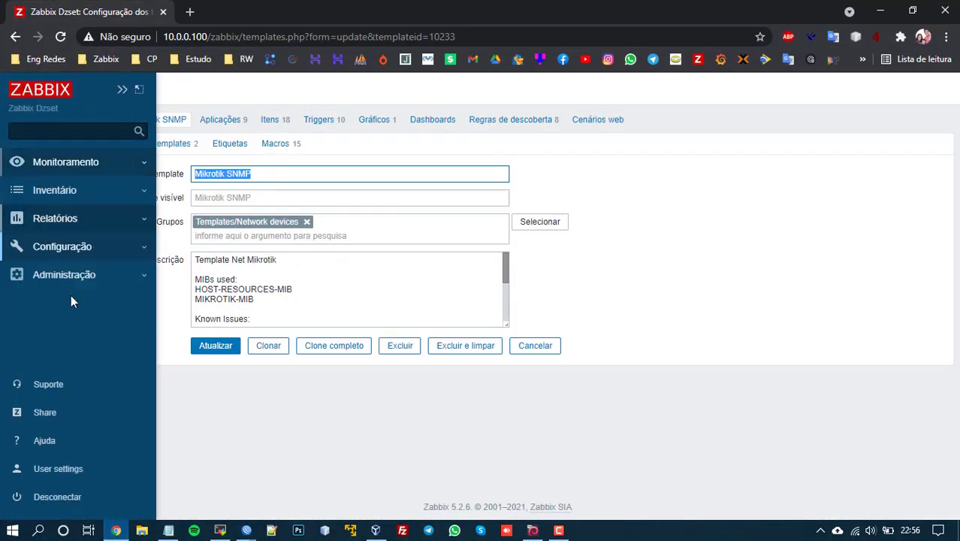
{"action": "left_click", "coordinate": [66, 248]}
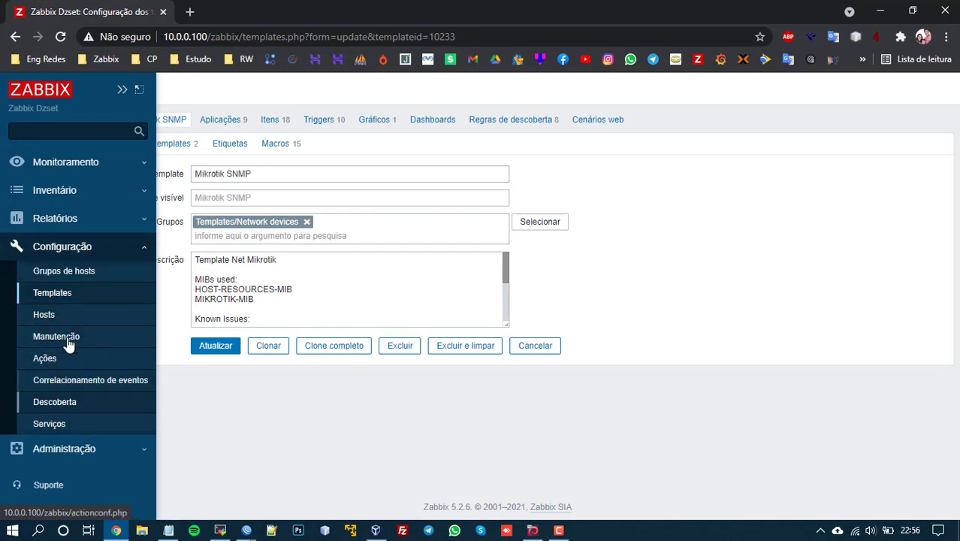
{"action": "left_click", "coordinate": [63, 315]}
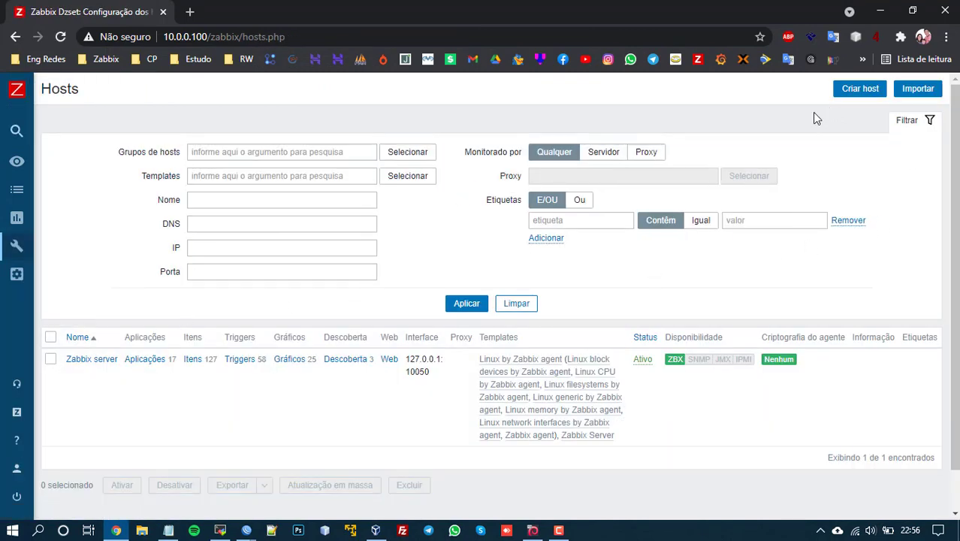
{"action": "left_click", "coordinate": [866, 91]}
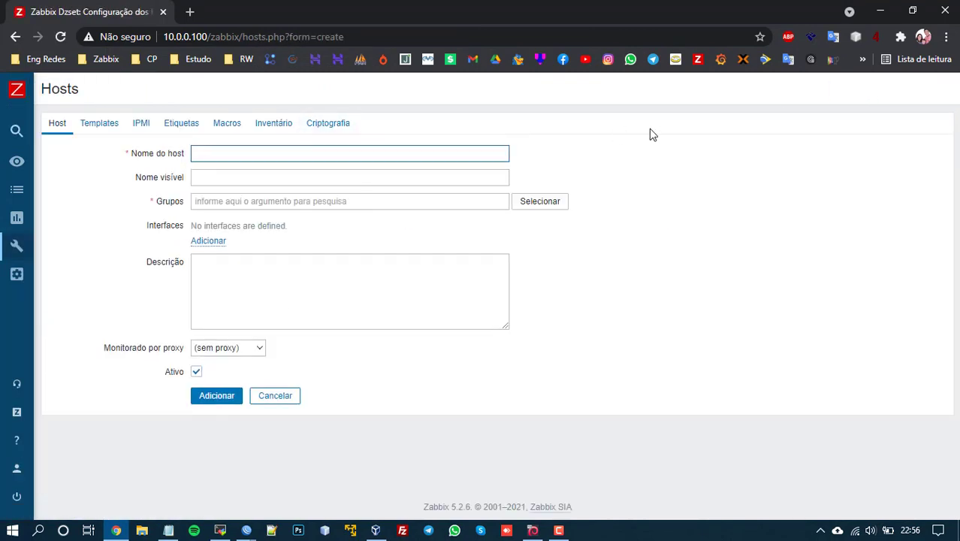
{"action": "type", "text": "CE_"}
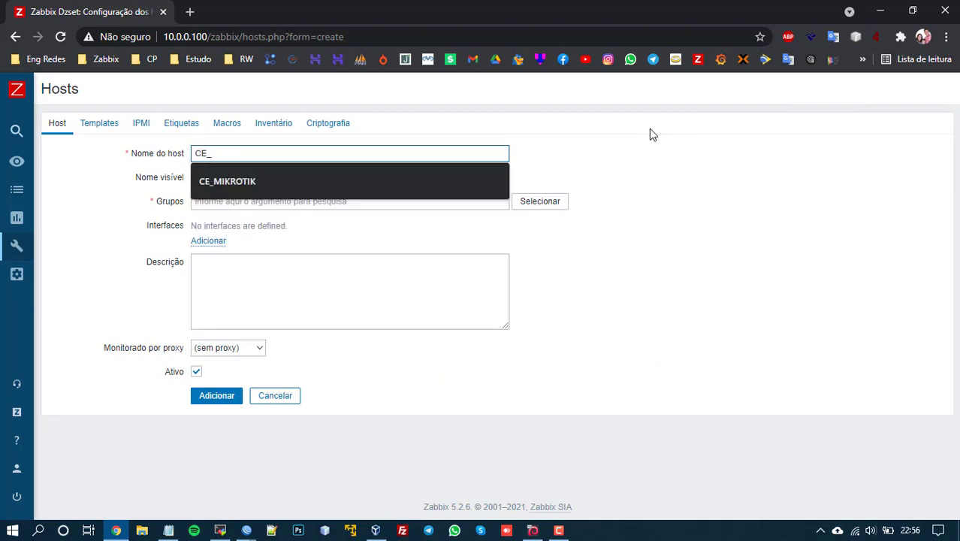
{"action": "type", "text": "DZSET"}
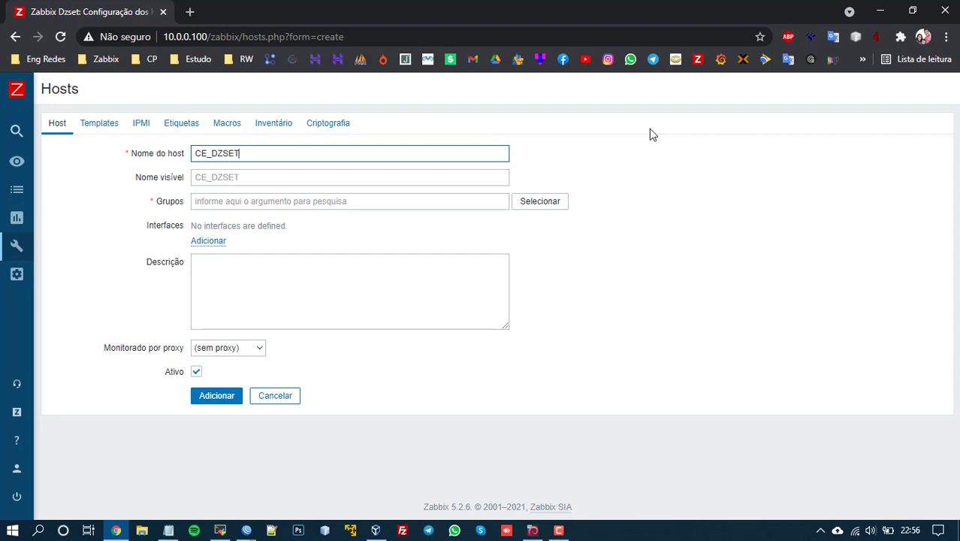
Step: Put the new host in the Mikrotik host group
{"action": "left_click", "coordinate": [244, 175]}
{"action": "key", "text": "Tab"}
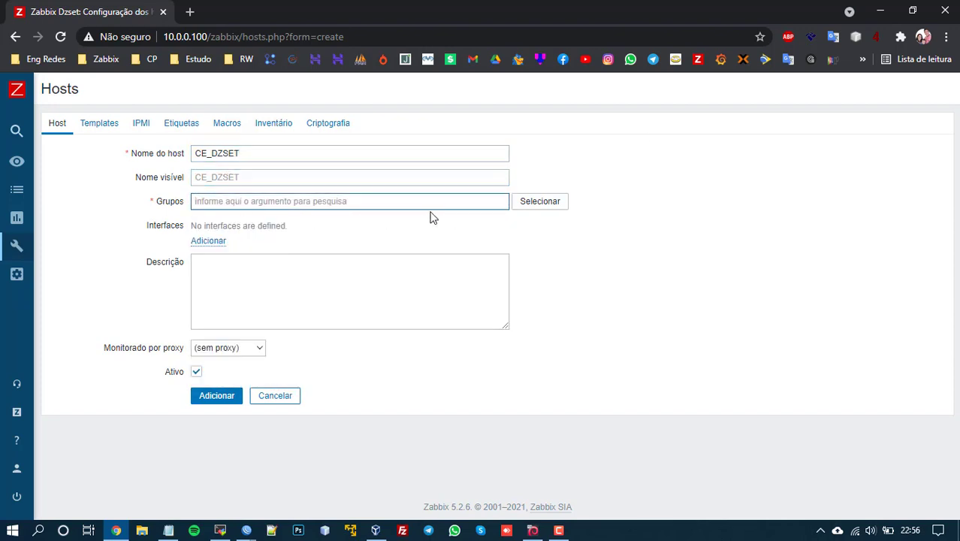
{"action": "type", "text": "mik"}
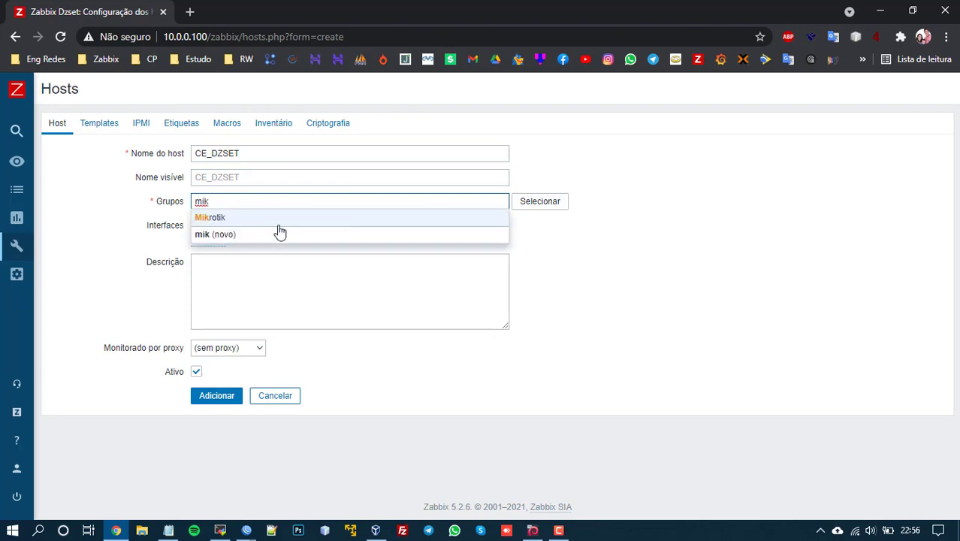
{"action": "left_click", "coordinate": [229, 217]}
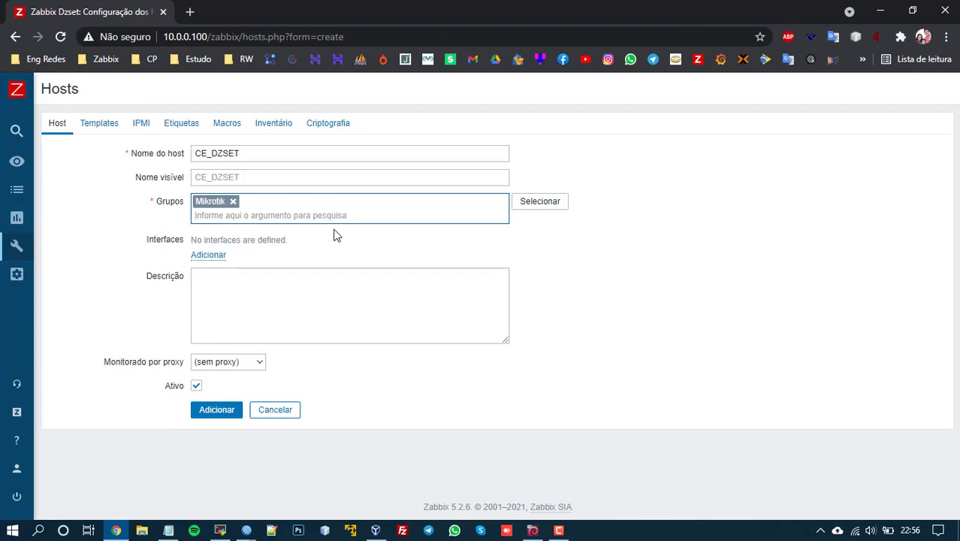
{"action": "type", "text": "mi"}
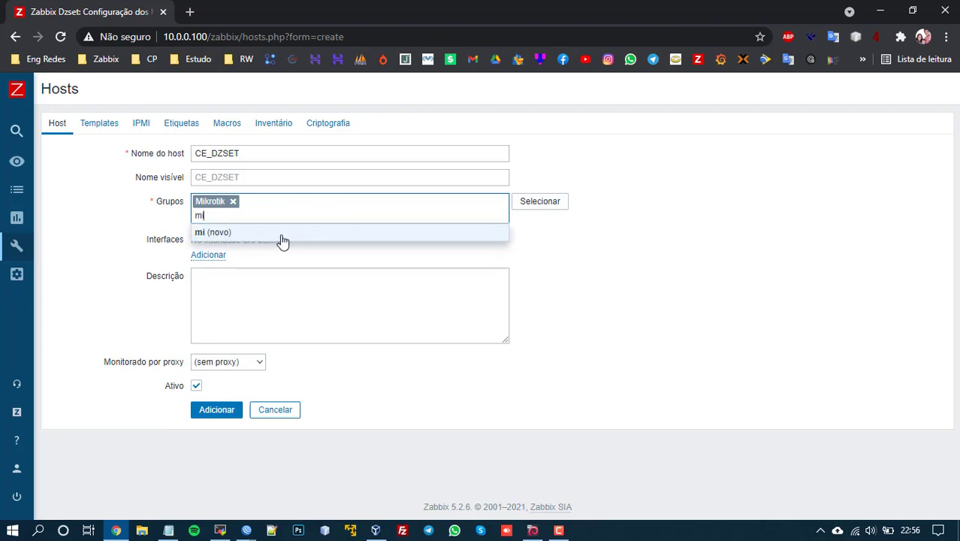
{"action": "key", "text": "BackSpace"}
{"action": "key", "text": "BackSpace"}
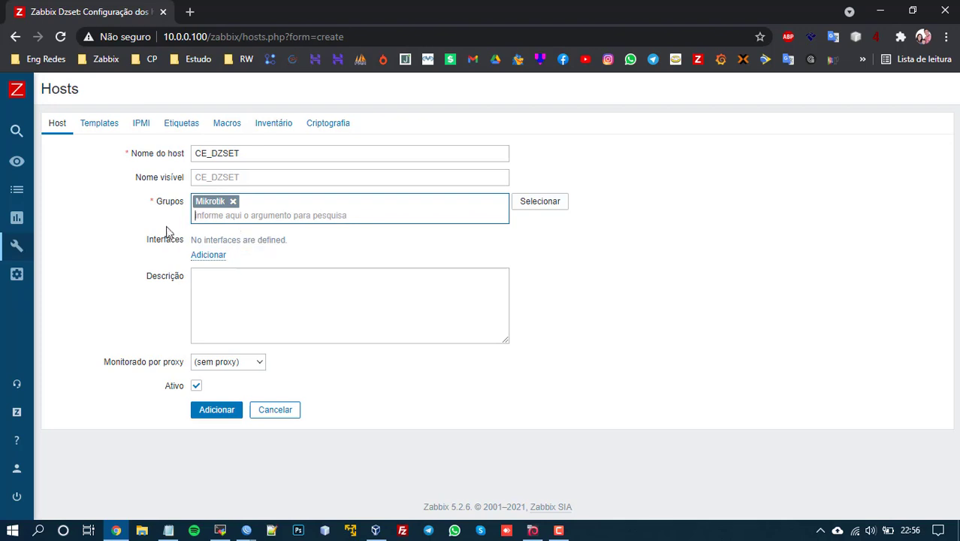
{"action": "left_click_drag", "start_coordinate": [163, 223], "coordinate": [166, 224]}
Step: Add an SNMPv2 interface at 10.82.10.1, port 161, replacing 127.0.0.1
{"action": "left_click", "coordinate": [213, 256]}
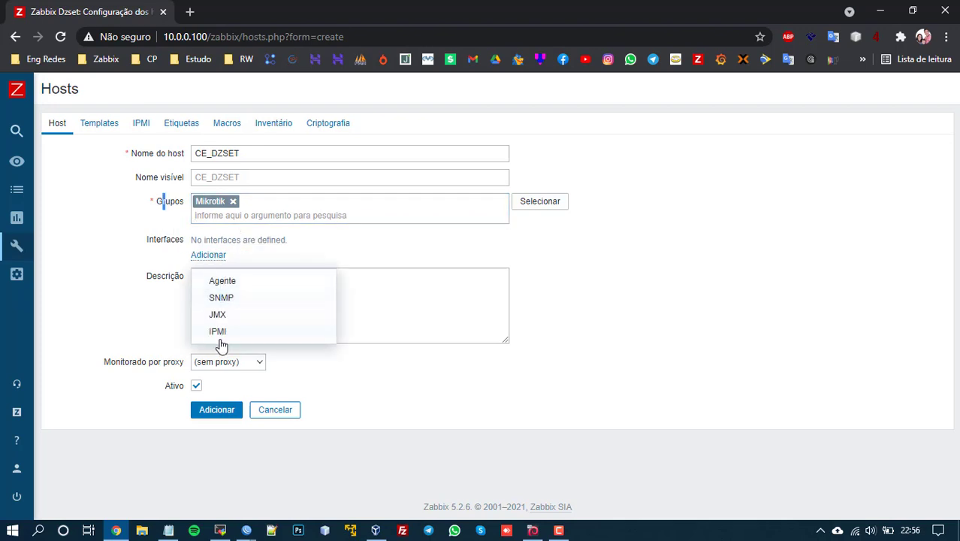
{"action": "left_click", "coordinate": [219, 298]}
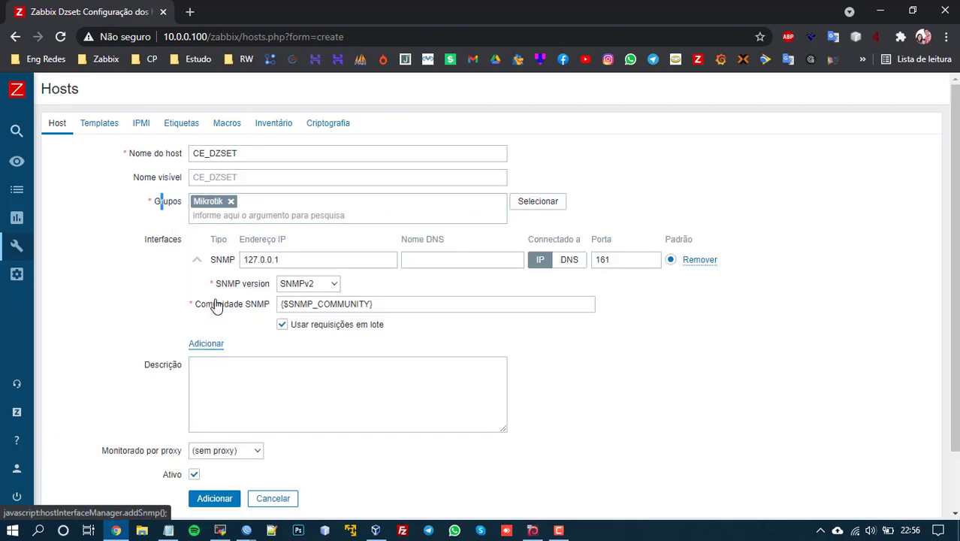
{"action": "left_click_drag", "start_coordinate": [307, 265], "coordinate": [167, 266]}
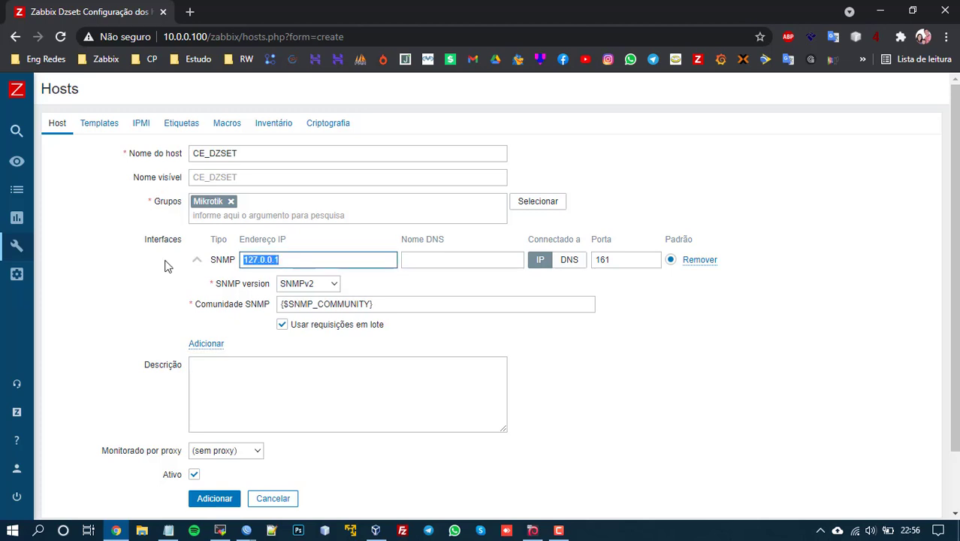
{"action": "type", "text": "10.82.1"}
{"action": "left_click_drag", "start_coordinate": [334, 262], "coordinate": [221, 261]}
{"action": "left_click", "coordinate": [441, 293]}
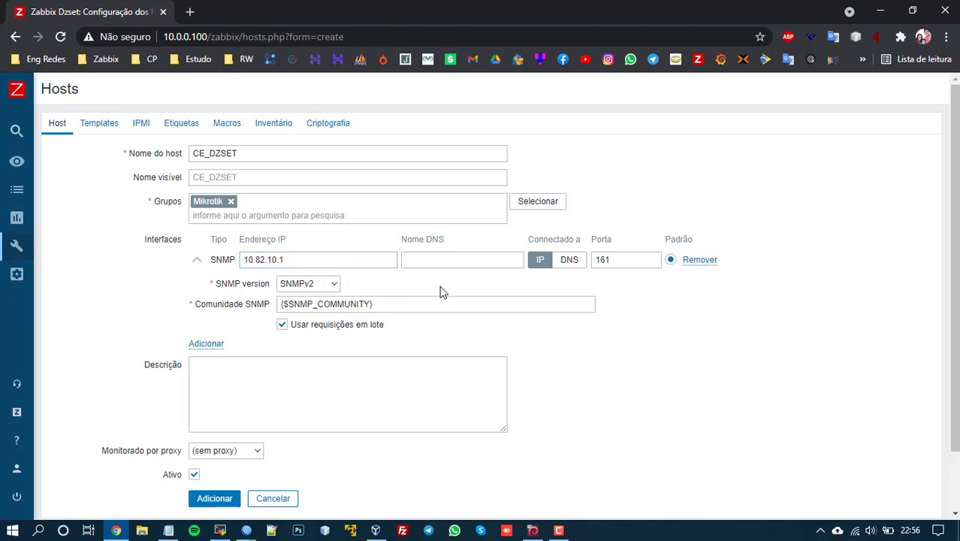
{"action": "left_click", "coordinate": [310, 285]}
{"action": "left_click", "coordinate": [310, 286]}
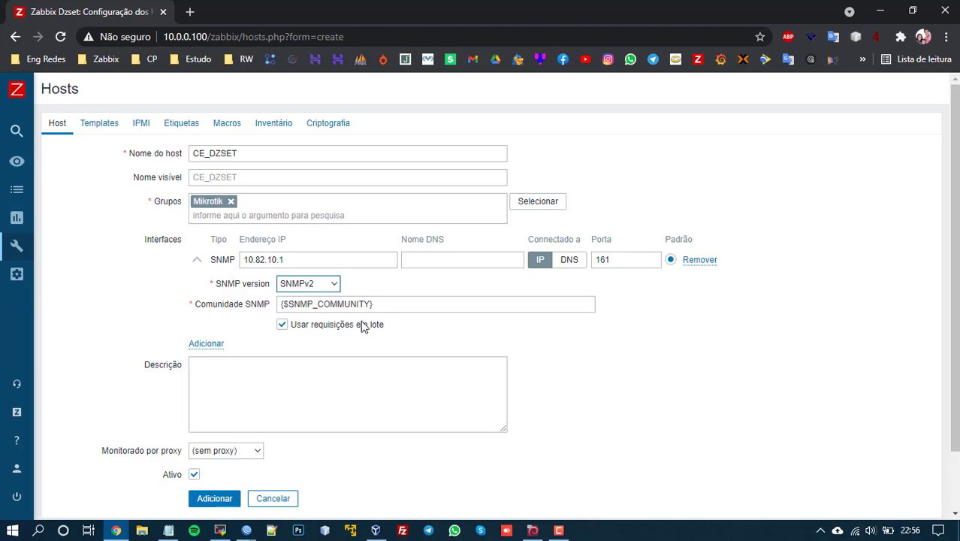
{"action": "left_click_drag", "start_coordinate": [400, 304], "coordinate": [261, 307]}
{"action": "key", "text": "ctrl+c"}
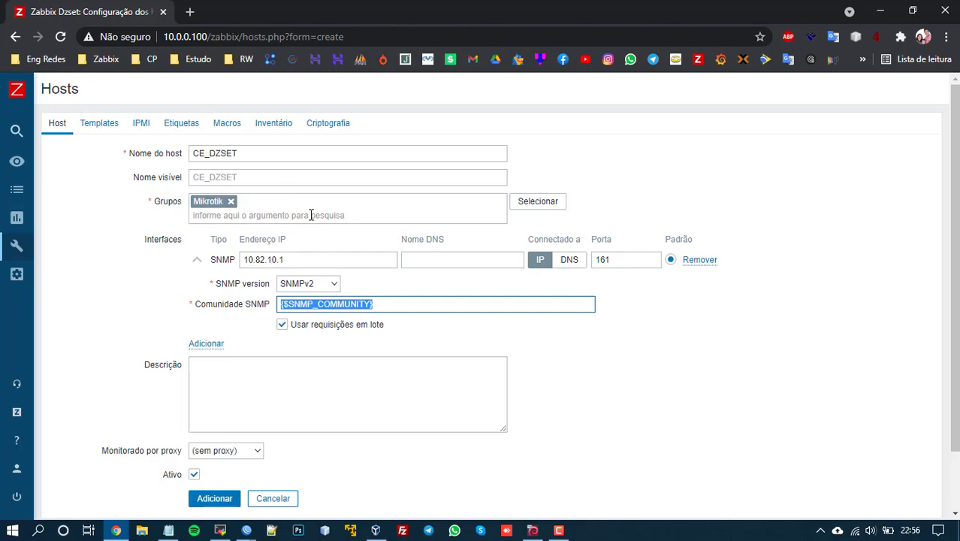
{"action": "left_click", "coordinate": [229, 130]}
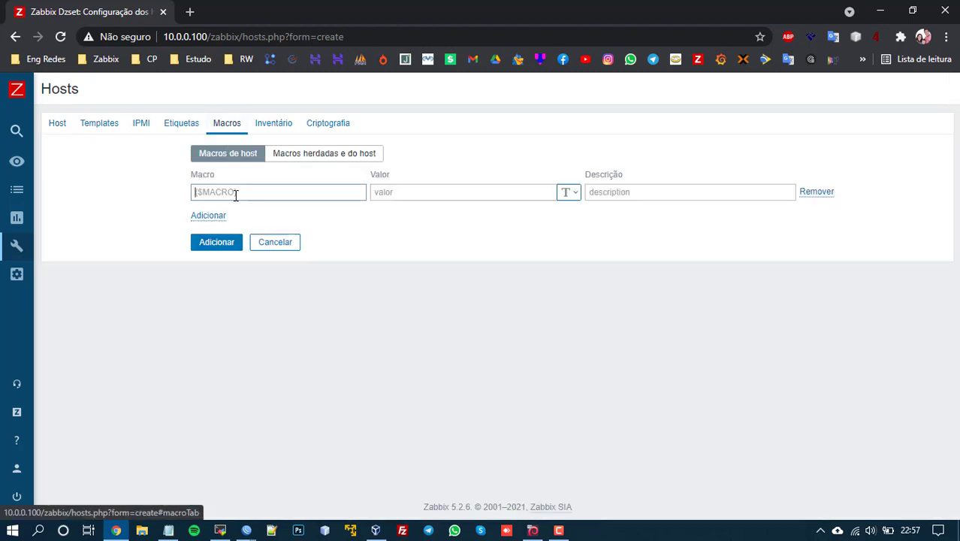
{"action": "key", "text": "ctrl+v"}
{"action": "left_click", "coordinate": [421, 195]}
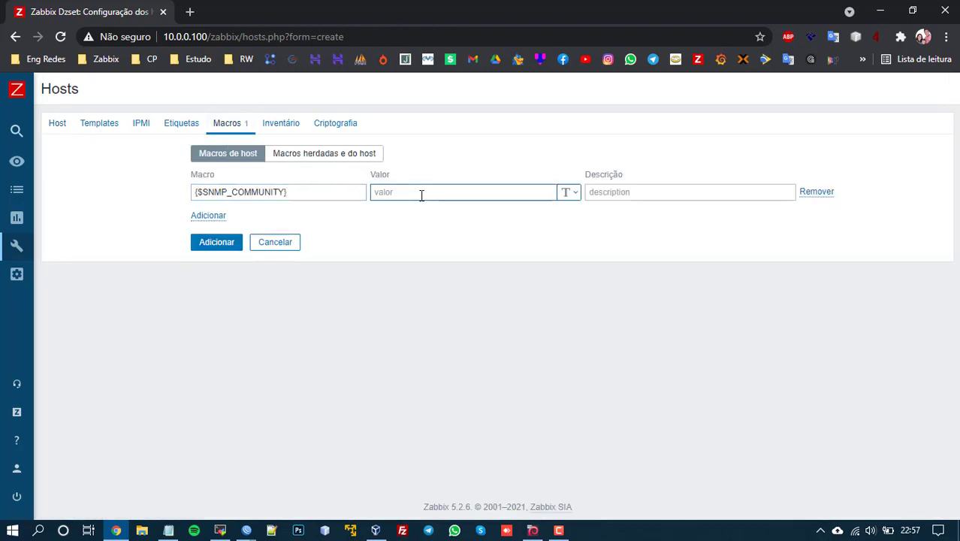
{"action": "type", "text": "zabbix"}
{"action": "left_click_drag", "start_coordinate": [422, 195], "coordinate": [147, 195]}
{"action": "key", "text": "Delete"}
{"action": "key", "text": "Delete"}
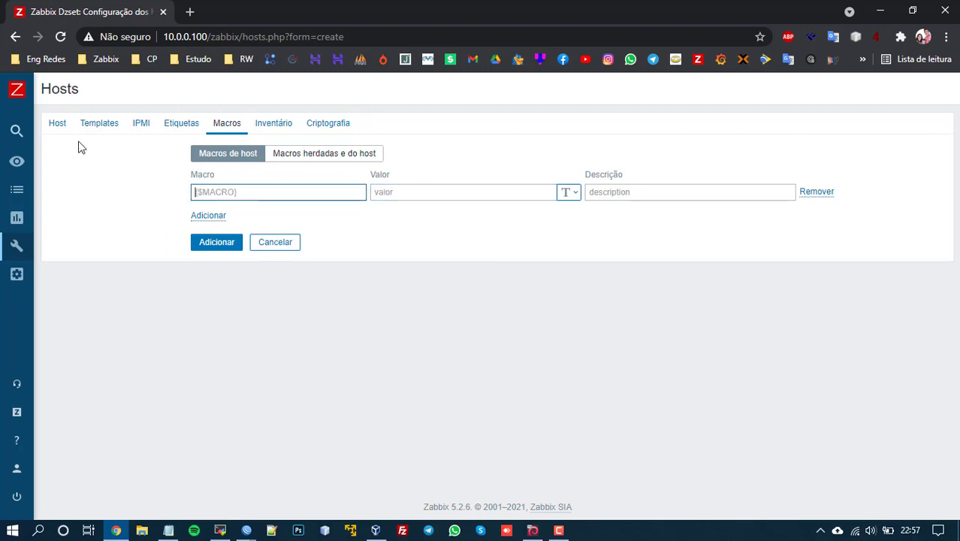
Step: Replace the host's SNMP community (Comunidade SNMP) with 'zabbix'
{"action": "left_click", "coordinate": [57, 123]}
{"action": "left_click_drag", "start_coordinate": [379, 304], "coordinate": [147, 275]}
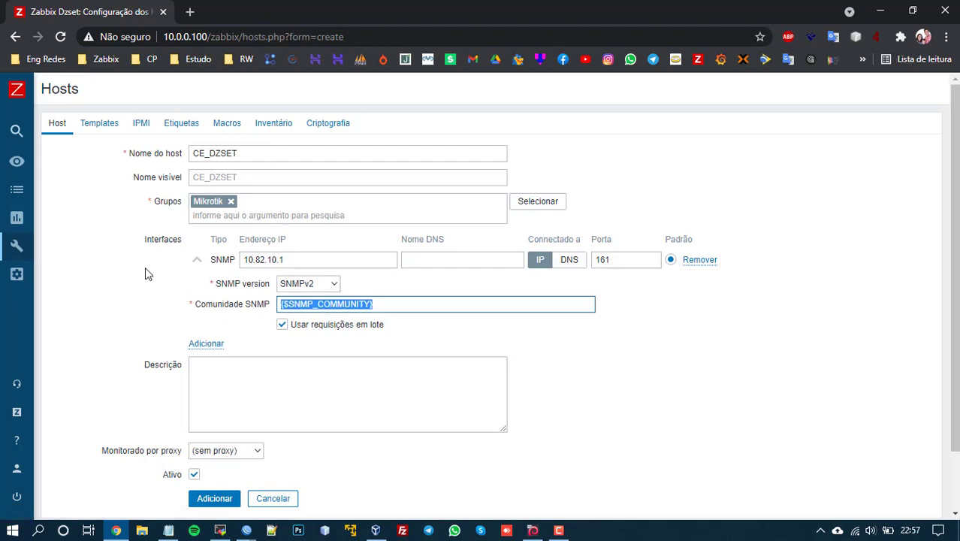
{"action": "type", "text": "zabbix"}
{"action": "left_click", "coordinate": [154, 319]}
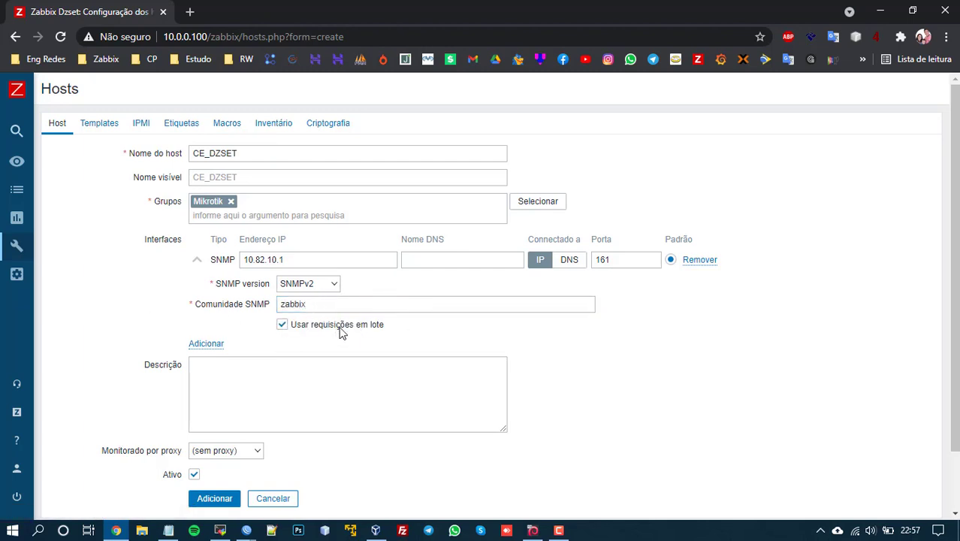
Step: Keep the proxy at (sem proxy) and bring up the Templates section
{"action": "left_click", "coordinate": [248, 371]}
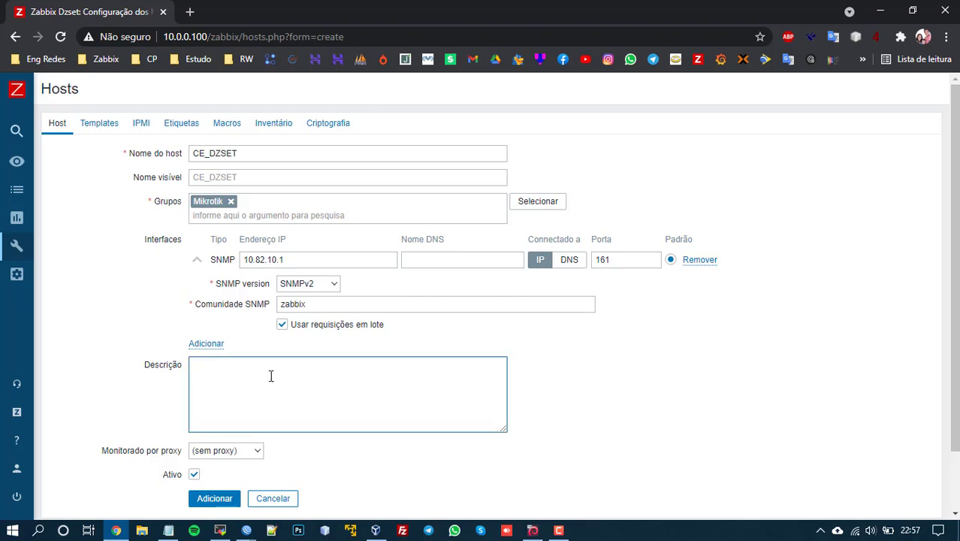
{"action": "scroll", "coordinate": [252, 315], "scroll_direction": "down", "scroll_amount": 2}
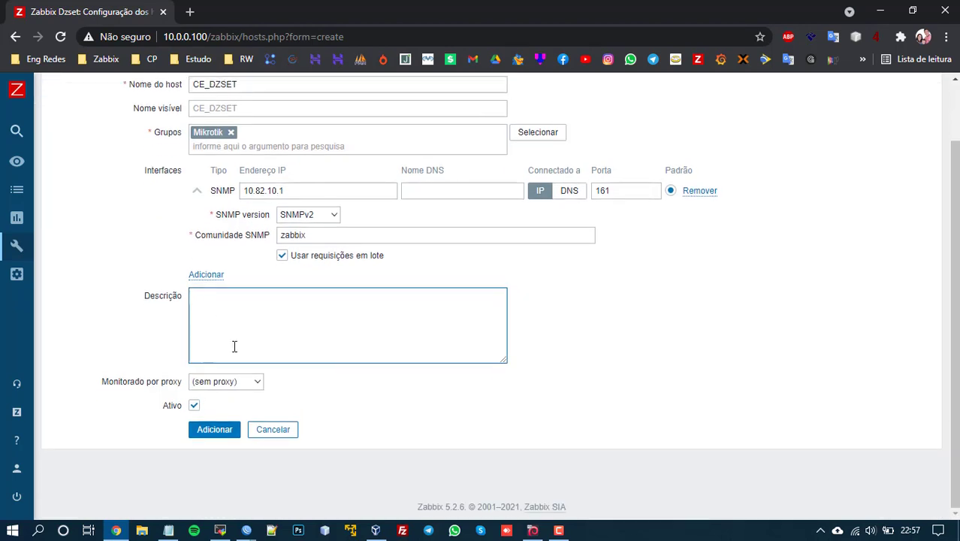
{"action": "left_click", "coordinate": [215, 382]}
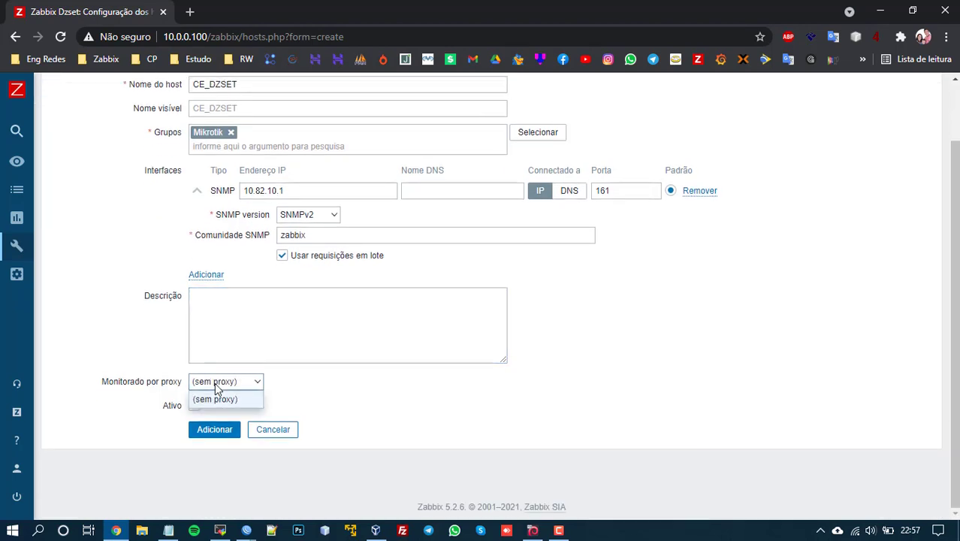
{"action": "left_click", "coordinate": [222, 392]}
{"action": "left_click", "coordinate": [216, 384]}
{"action": "left_click", "coordinate": [215, 385]}
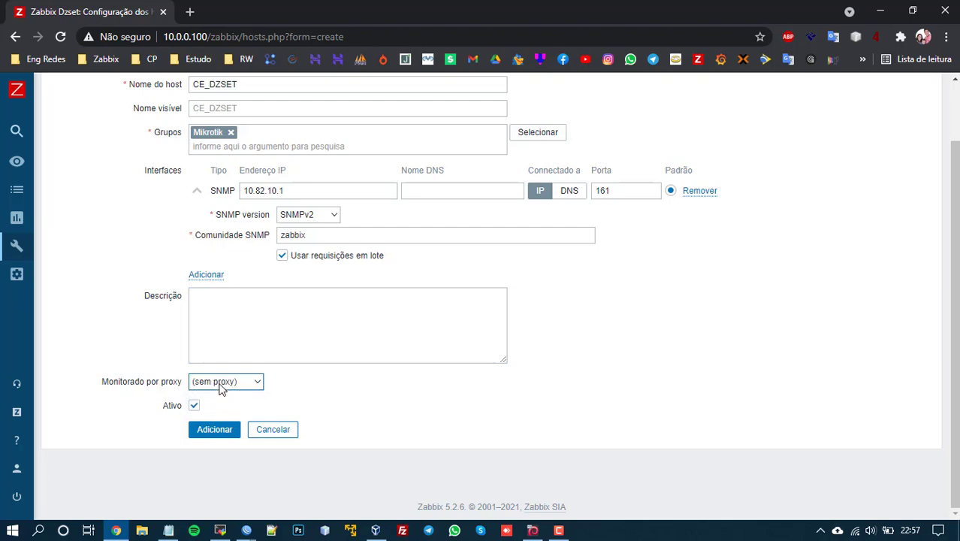
{"action": "left_click", "coordinate": [220, 388]}
{"action": "left_click", "coordinate": [218, 385]}
{"action": "scroll", "coordinate": [253, 411], "scroll_direction": "up", "scroll_amount": 2}
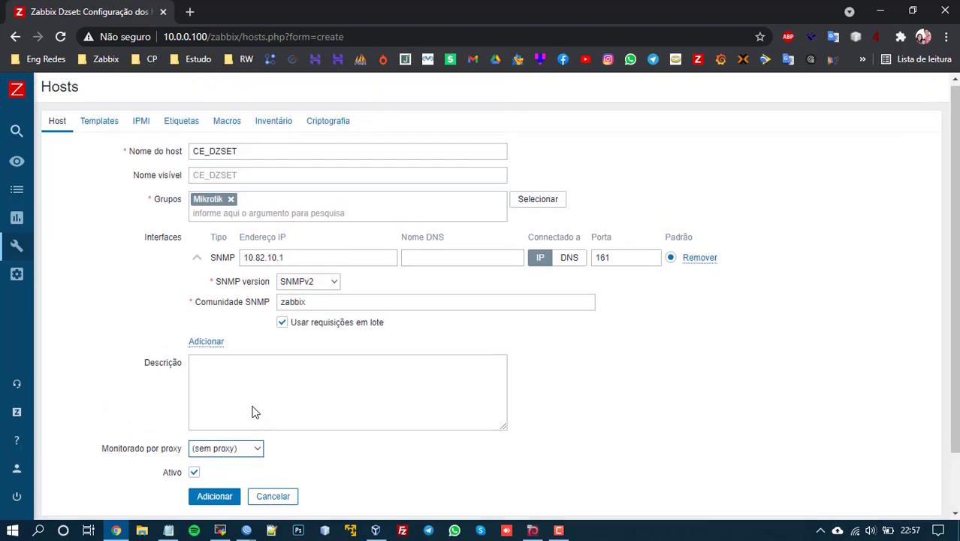
{"action": "left_click", "coordinate": [96, 125]}
Step: Link the Mikrotik SNMP template and save host CE_DZSET
{"action": "left_click", "coordinate": [246, 190]}
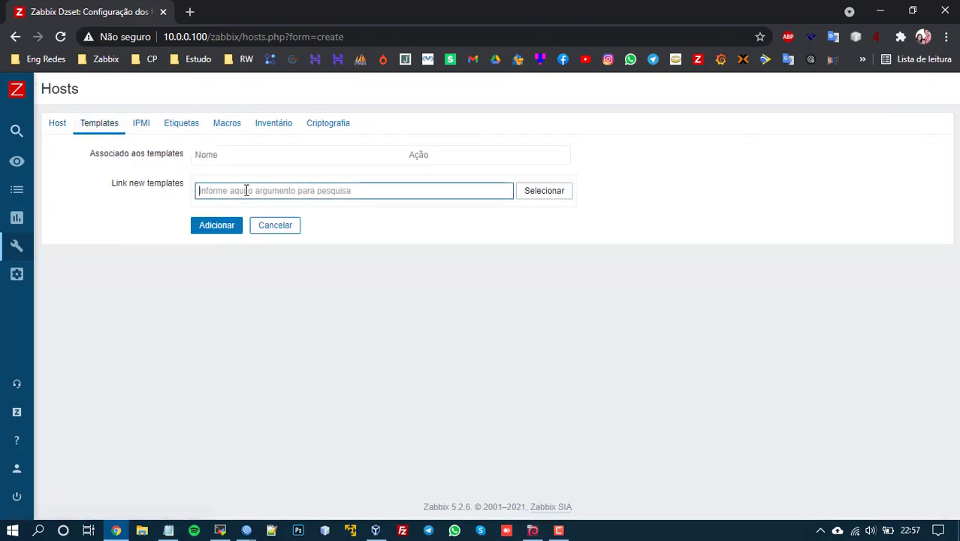
{"action": "type", "text": "mik"}
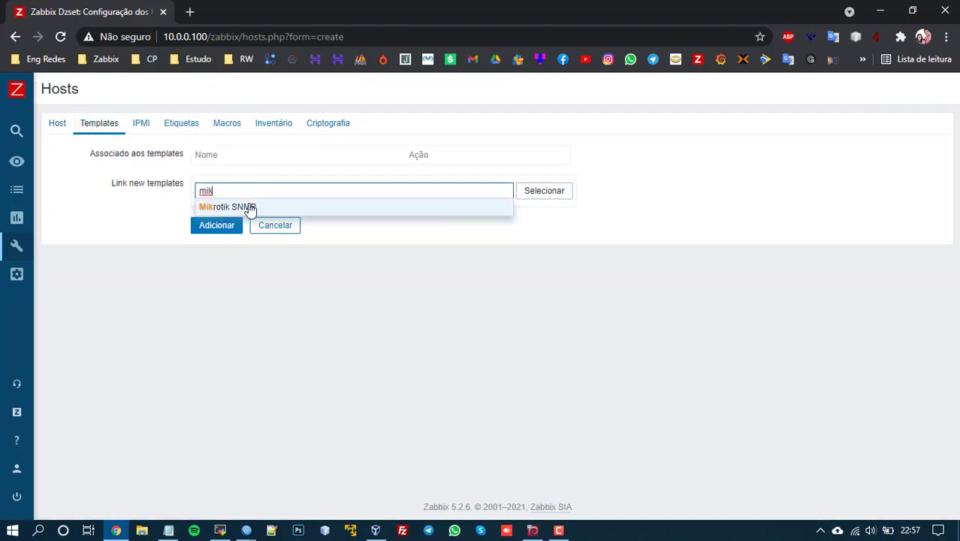
{"action": "left_click", "coordinate": [252, 206]}
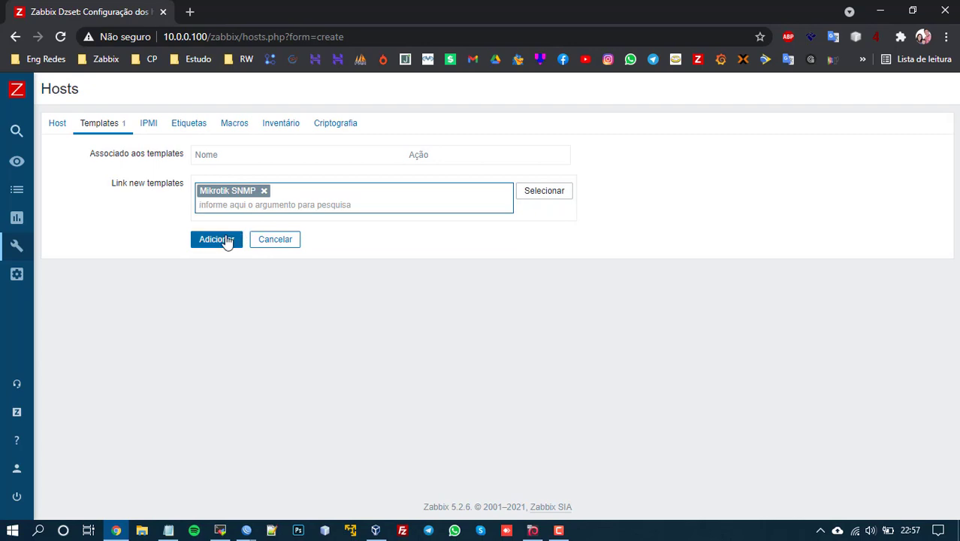
{"action": "left_click", "coordinate": [218, 239]}
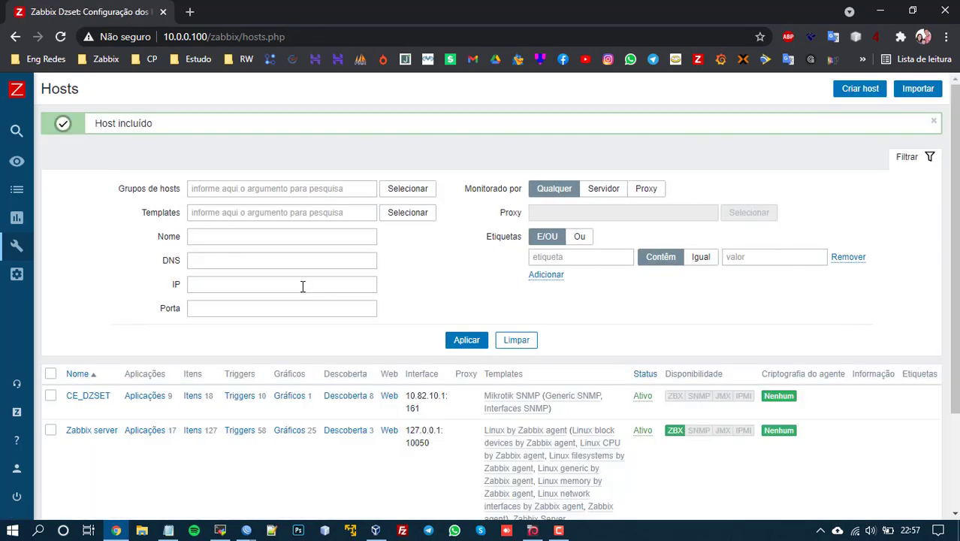
Step: Filter the hosts list by 'ce' and look over CE_DZSET's items
{"action": "left_click", "coordinate": [210, 236]}
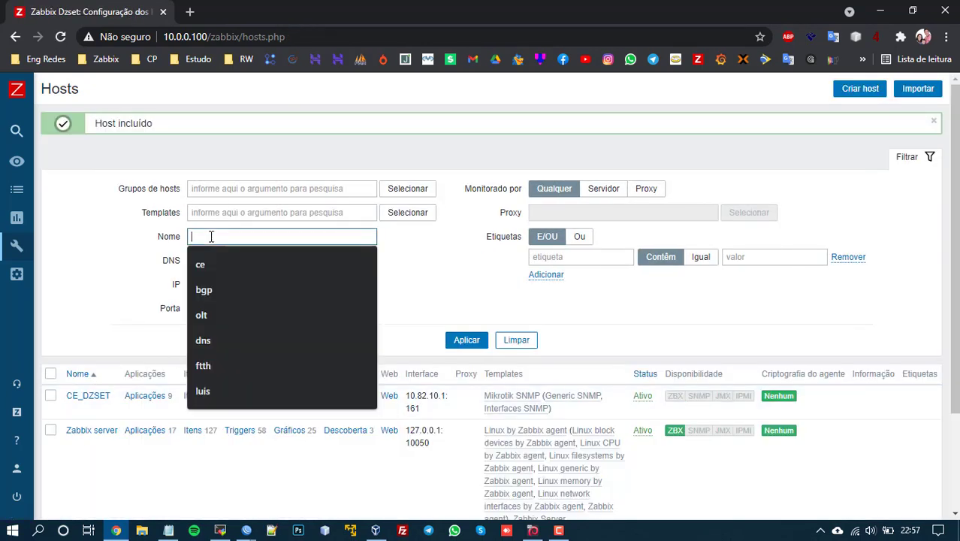
{"action": "type", "text": "ce"}
{"action": "key", "text": "Return"}
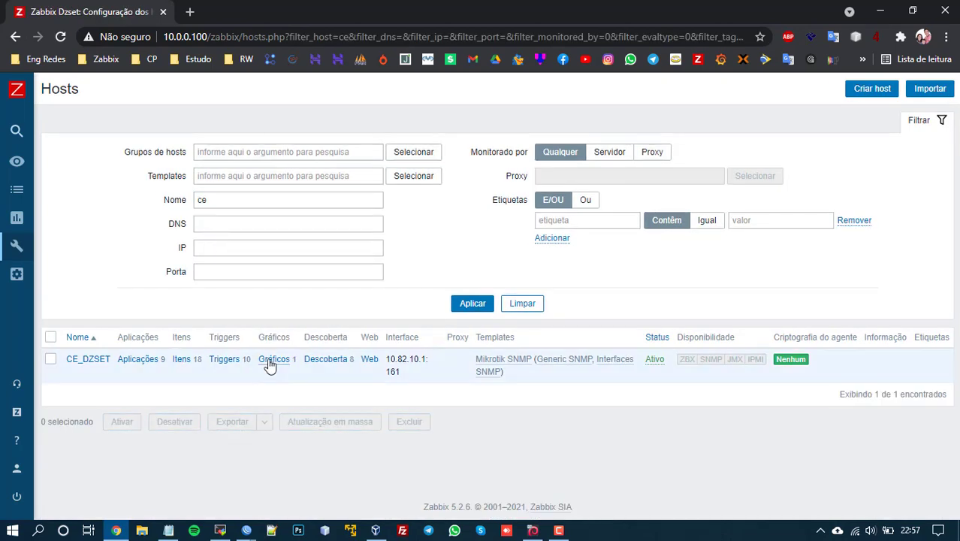
{"action": "left_click", "coordinate": [182, 360]}
{"action": "scroll", "coordinate": [546, 391], "scroll_direction": "down", "scroll_amount": 10}
{"action": "scroll", "coordinate": [541, 387], "scroll_direction": "up", "scroll_amount": 10}
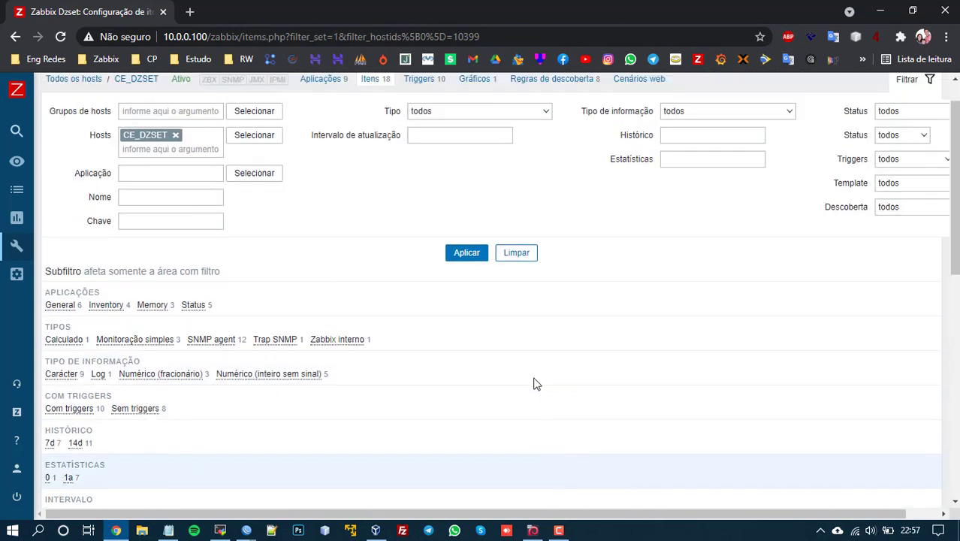
{"action": "scroll", "coordinate": [536, 383], "scroll_direction": "up", "scroll_amount": 1}
{"action": "left_click", "coordinate": [82, 120]}
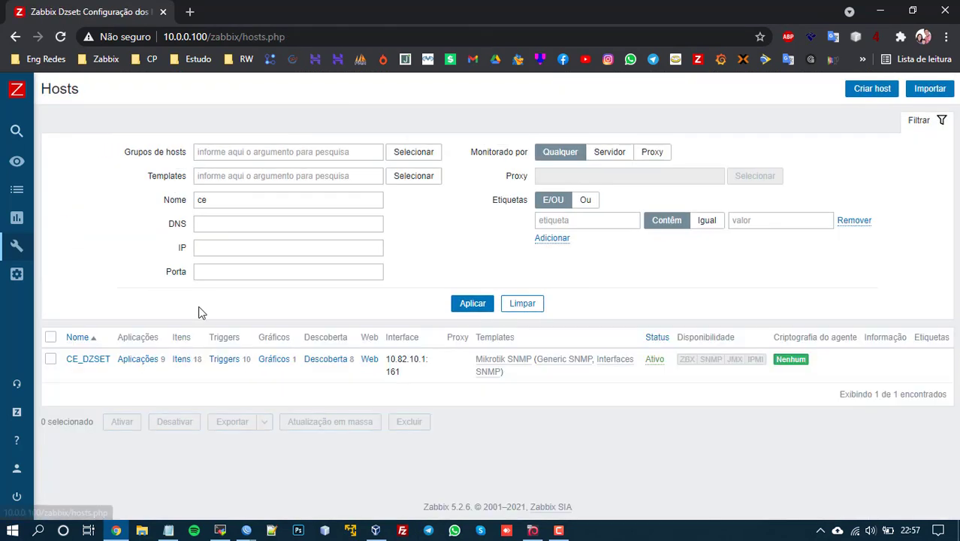
Step: Select all 8 discovery rules of CE_DZSET
{"action": "left_click", "coordinate": [324, 367]}
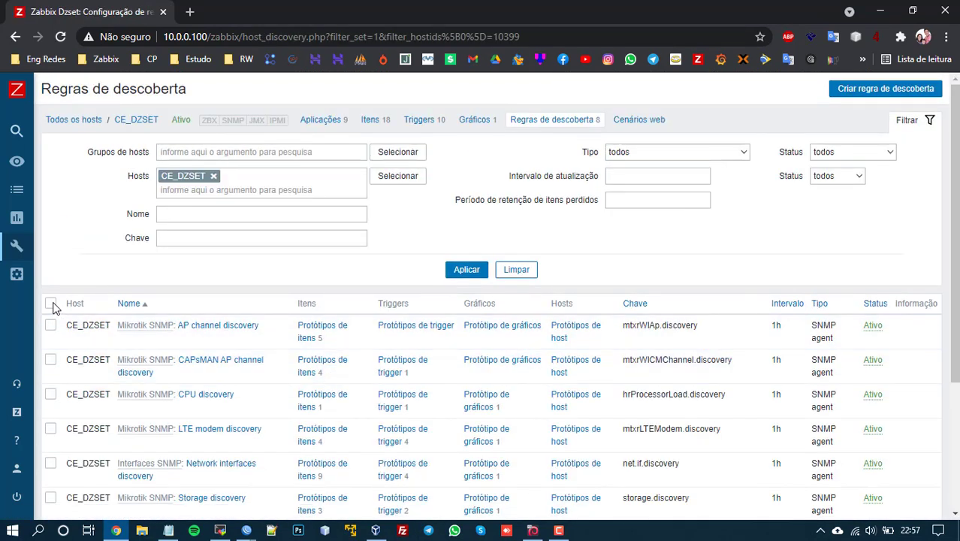
{"action": "left_click", "coordinate": [50, 303]}
{"action": "scroll", "coordinate": [240, 338], "scroll_direction": "down", "scroll_amount": 3}
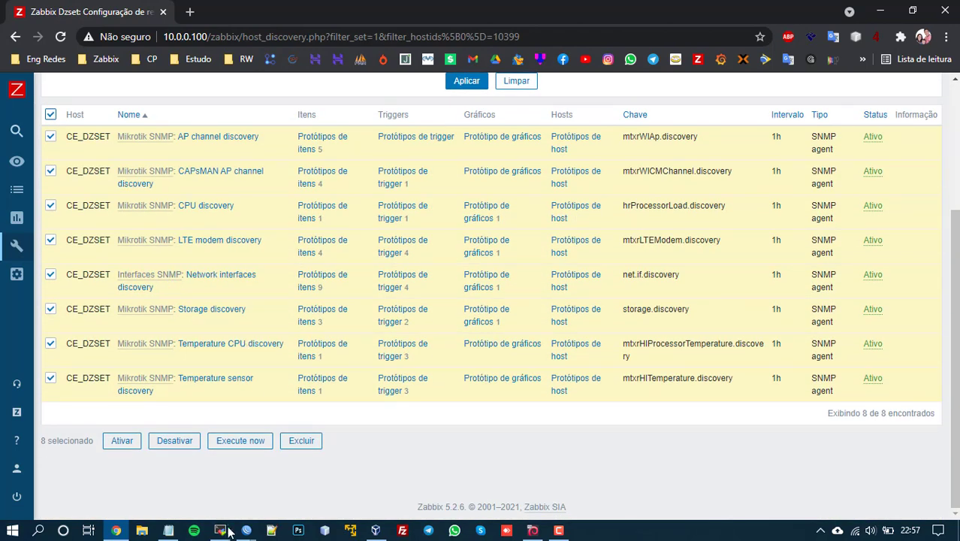
{"action": "key", "text": "alt+Tab"}
Step: Run 'zabbix_server -R config_cache_reload' and execute all eight discovery rules immediately
{"action": "key", "text": "Up"}
{"action": "key", "text": "Up"}
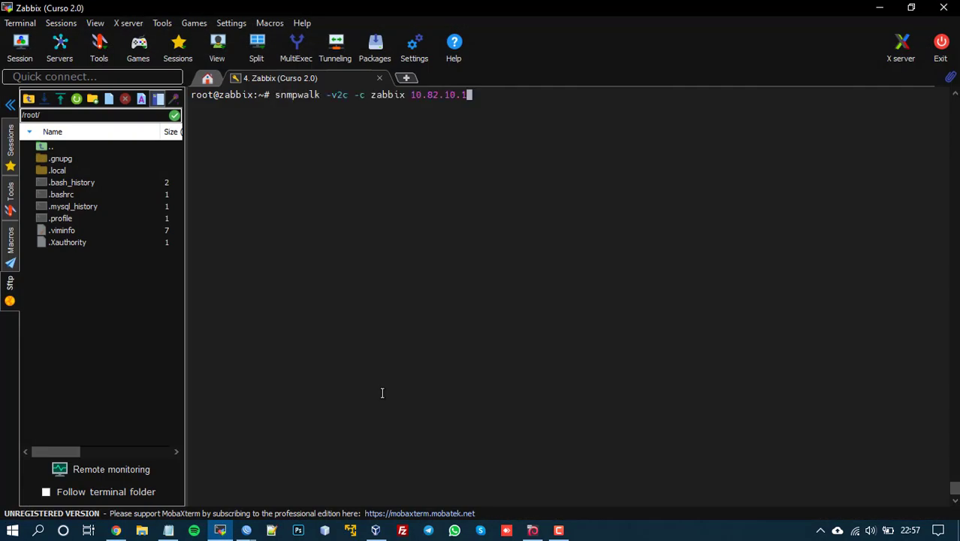
{"action": "key", "text": "Return"}
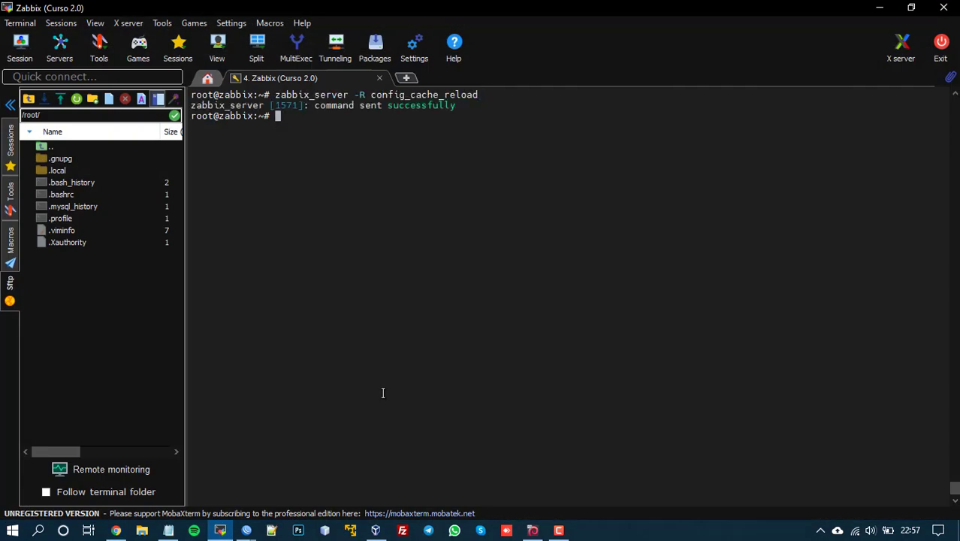
{"action": "key", "text": "alt+Tab"}
{"action": "left_click", "coordinate": [254, 445]}
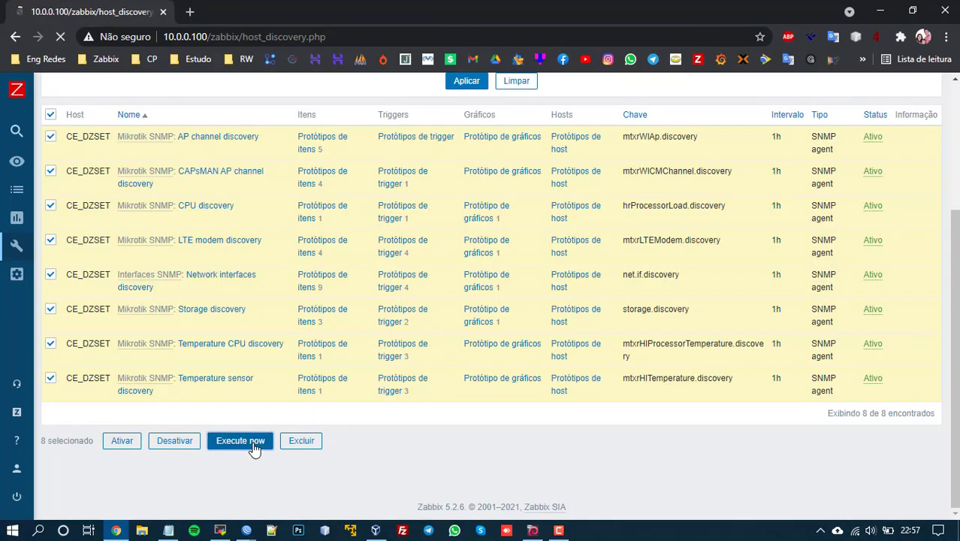
Step: Rerun the config cache reload and refresh the discovery rules list to see 59 items, 54 triggers, 38 graphs
{"action": "key", "text": "alt+Tab"}
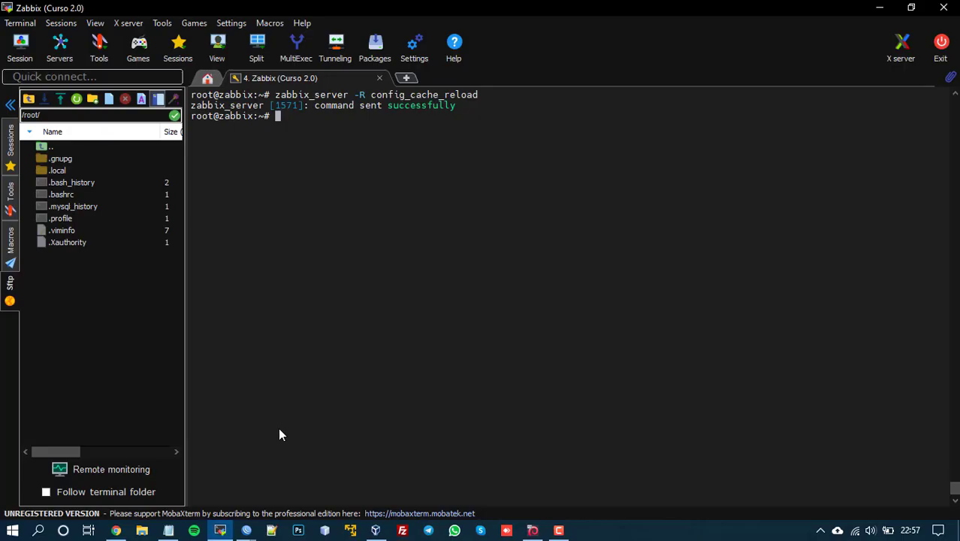
{"action": "key", "text": "Up"}
{"action": "key", "text": "Return"}
{"action": "key", "text": "alt+Tab"}
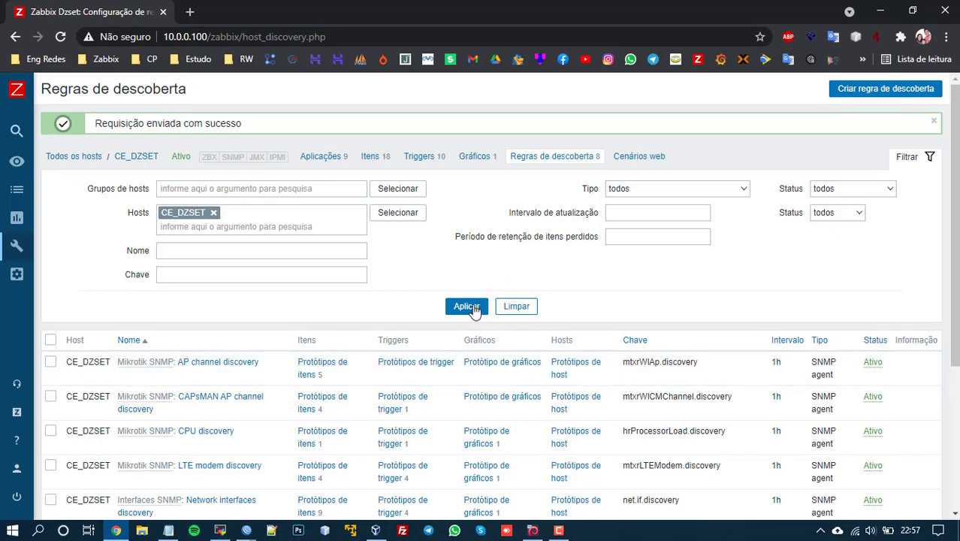
{"action": "left_click", "coordinate": [466, 306]}
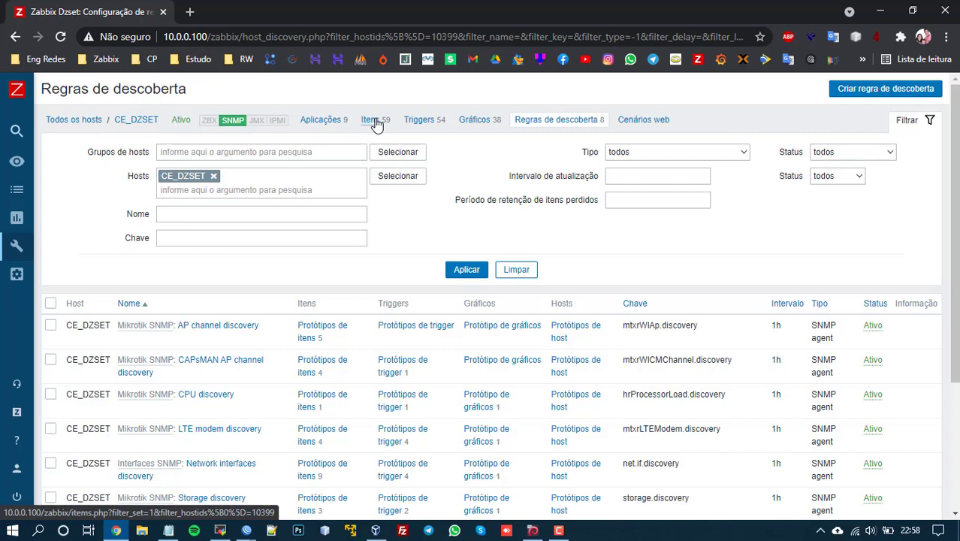
Step: Scroll through CE_DZSET's discovery rules and items lists
{"action": "scroll", "coordinate": [446, 199], "scroll_direction": "down", "scroll_amount": 8}
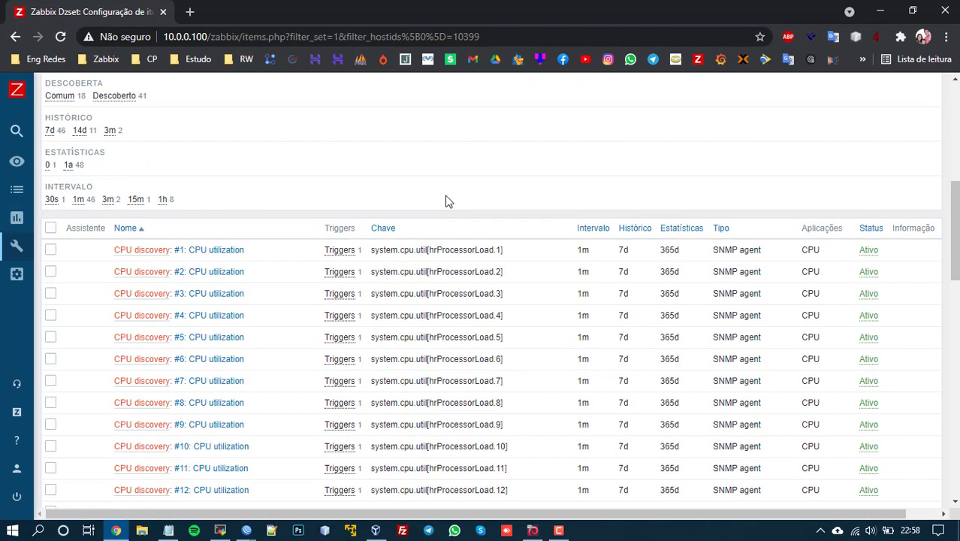
{"action": "scroll", "coordinate": [294, 111], "scroll_direction": "down", "scroll_amount": 9}
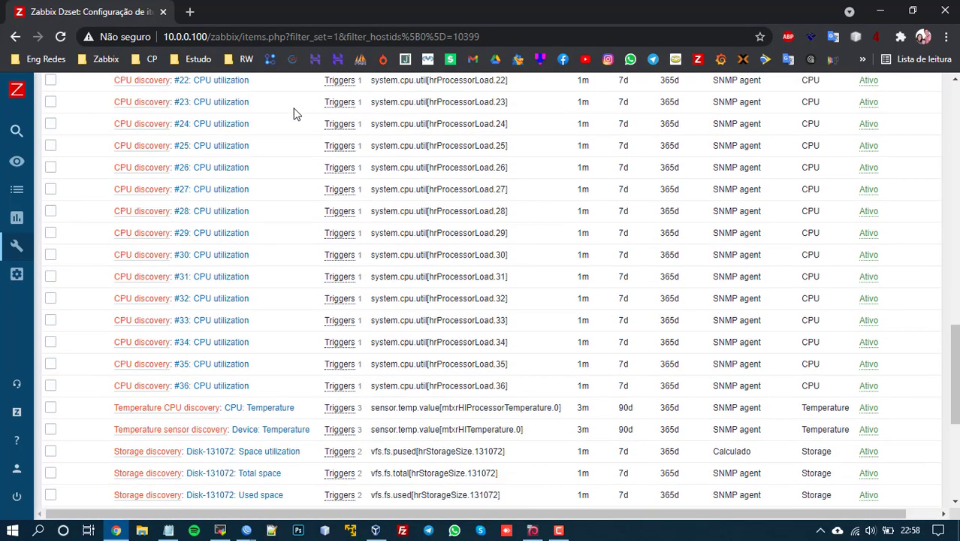
{"action": "scroll", "coordinate": [294, 111], "scroll_direction": "up", "scroll_amount": 5}
{"action": "scroll", "coordinate": [294, 111], "scroll_direction": "up", "scroll_amount": 7}
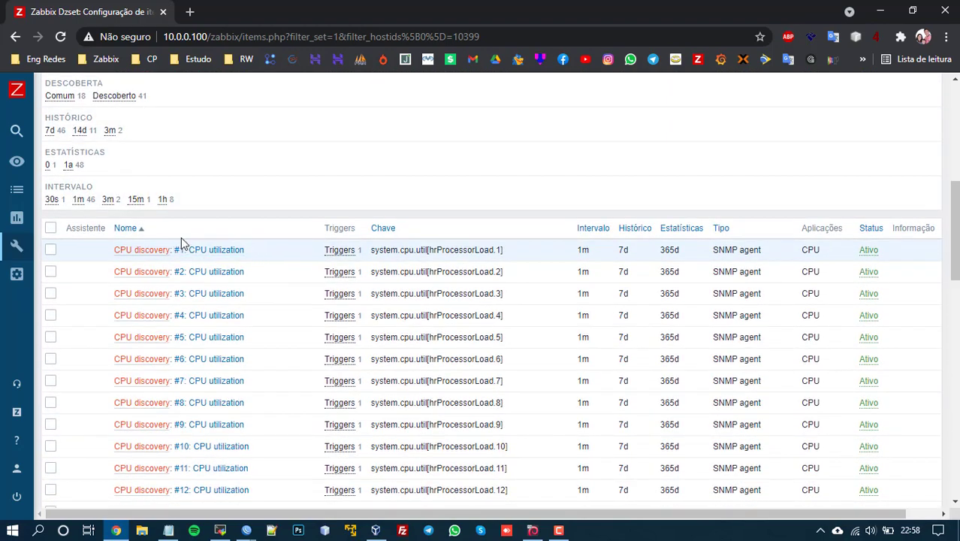
{"action": "scroll", "coordinate": [275, 154], "scroll_direction": "down", "scroll_amount": 1}
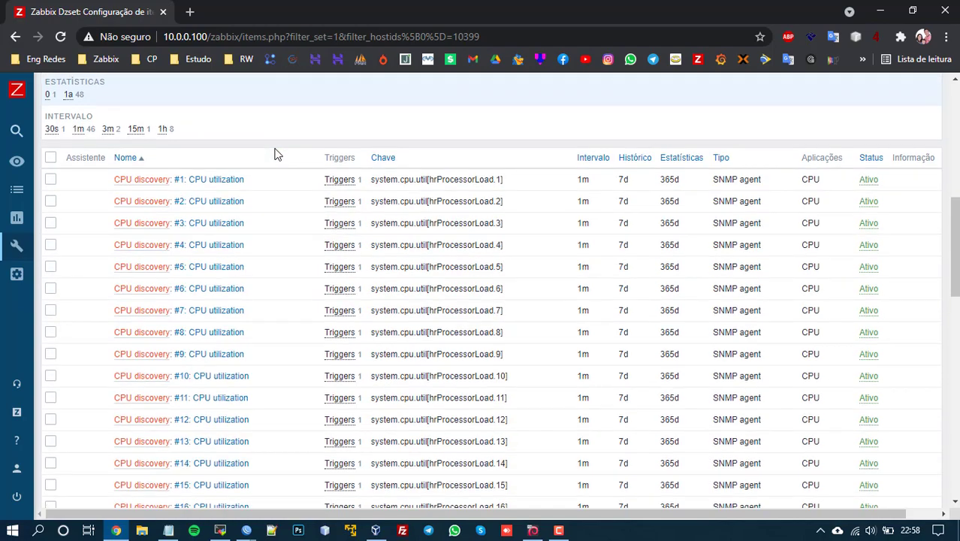
{"action": "scroll", "coordinate": [229, 177], "scroll_direction": "down", "scroll_amount": 3}
{"action": "scroll", "coordinate": [223, 169], "scroll_direction": "down", "scroll_amount": 6}
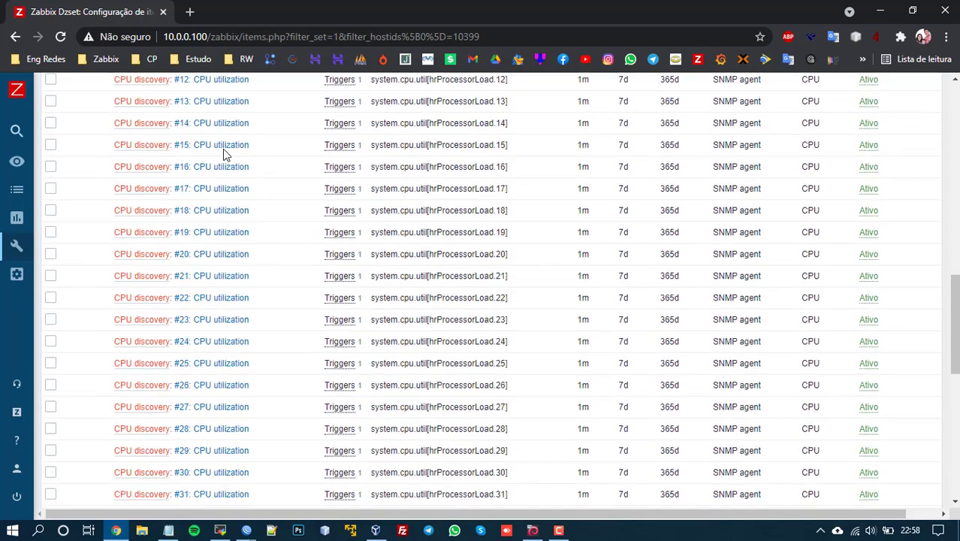
{"action": "scroll", "coordinate": [225, 390], "scroll_direction": "down", "scroll_amount": 9}
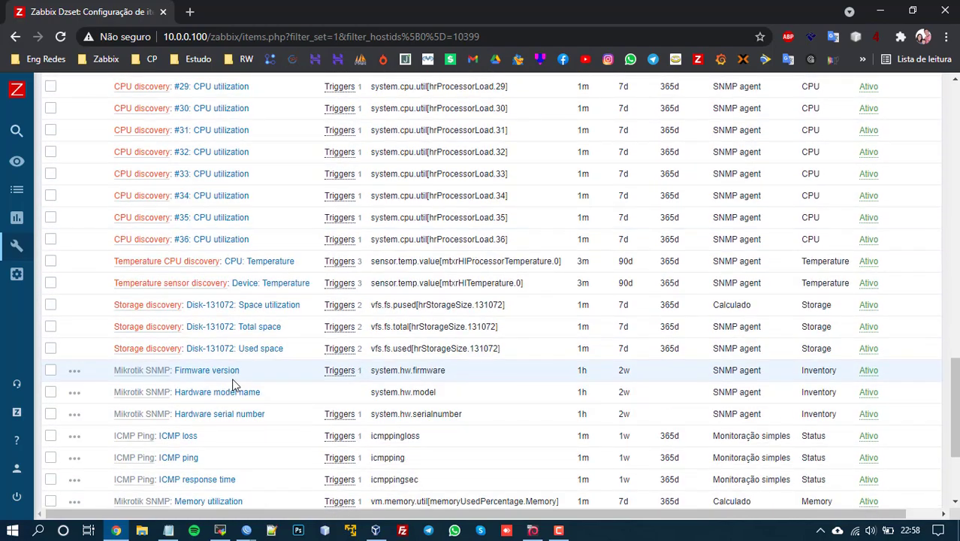
{"action": "scroll", "coordinate": [236, 384], "scroll_direction": "up", "scroll_amount": 20}
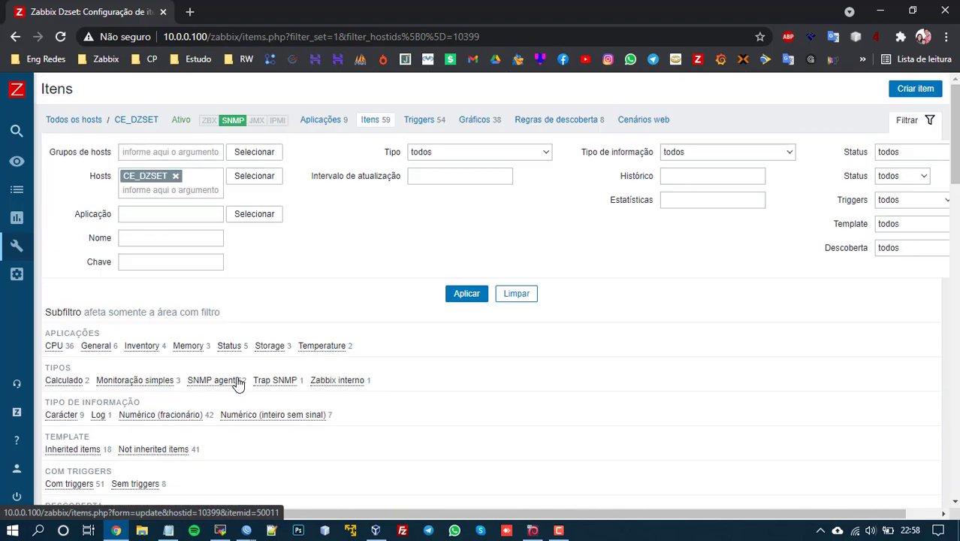
Step: Reload the CE_DZSET items list, now 3839 items including PPPoE interfaces
{"action": "left_click", "coordinate": [476, 294]}
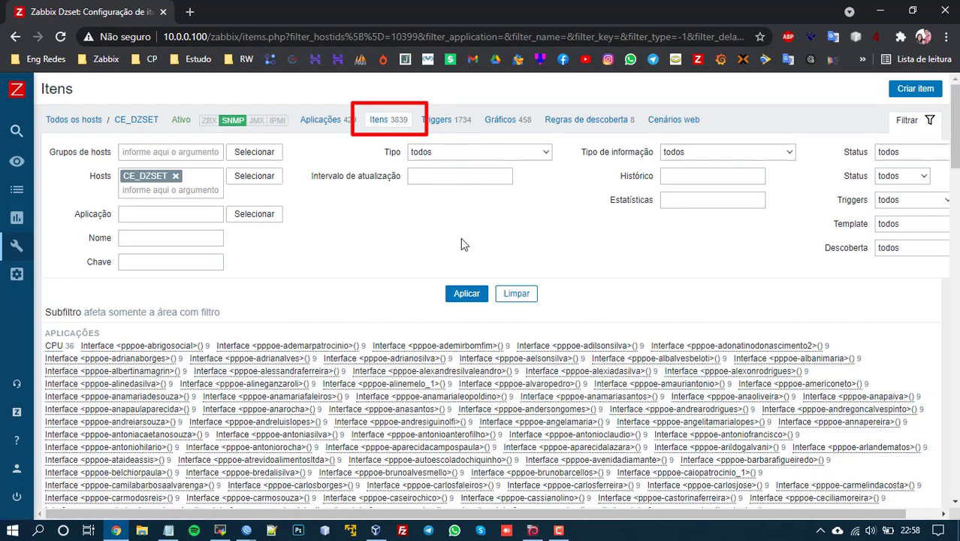
{"action": "scroll", "coordinate": [474, 248], "scroll_direction": "down", "scroll_amount": 2}
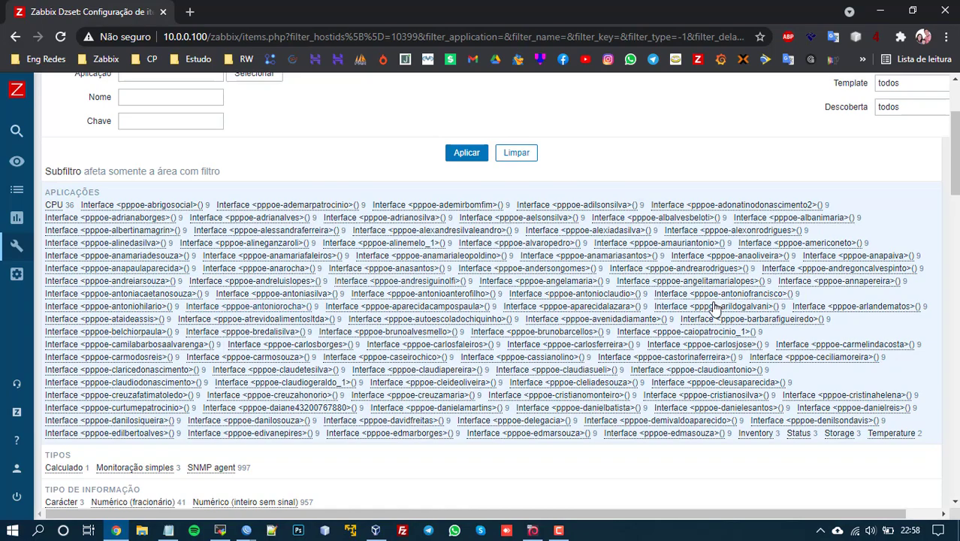
{"action": "scroll", "coordinate": [358, 195], "scroll_direction": "down", "scroll_amount": 7}
{"action": "scroll", "coordinate": [645, 279], "scroll_direction": "down", "scroll_amount": 5}
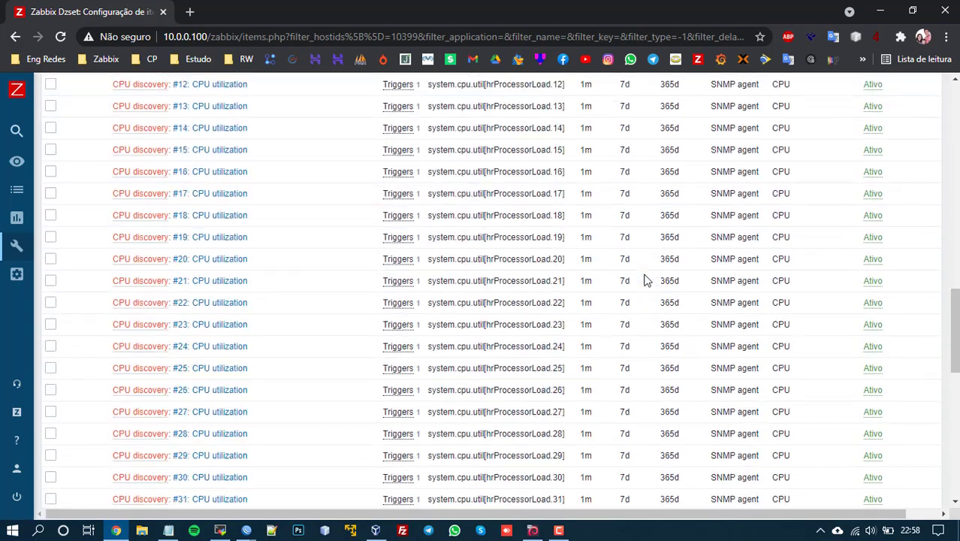
{"action": "scroll", "coordinate": [645, 279], "scroll_direction": "up", "scroll_amount": 14}
{"action": "mouse_move", "coordinate": [53, 141]}
{"action": "left_click", "coordinate": [66, 161]}
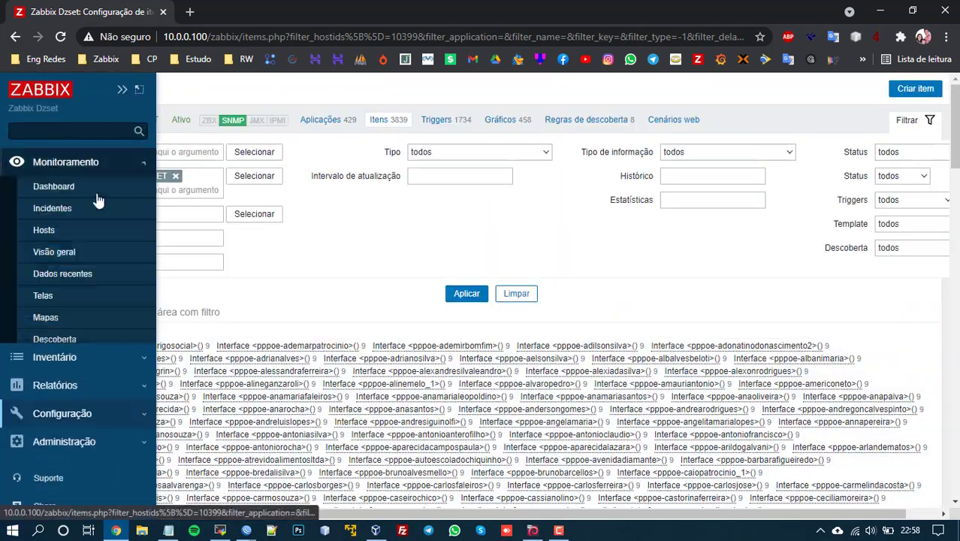
Step: Filter Latest data by item name 'cache'
{"action": "left_click", "coordinate": [81, 272]}
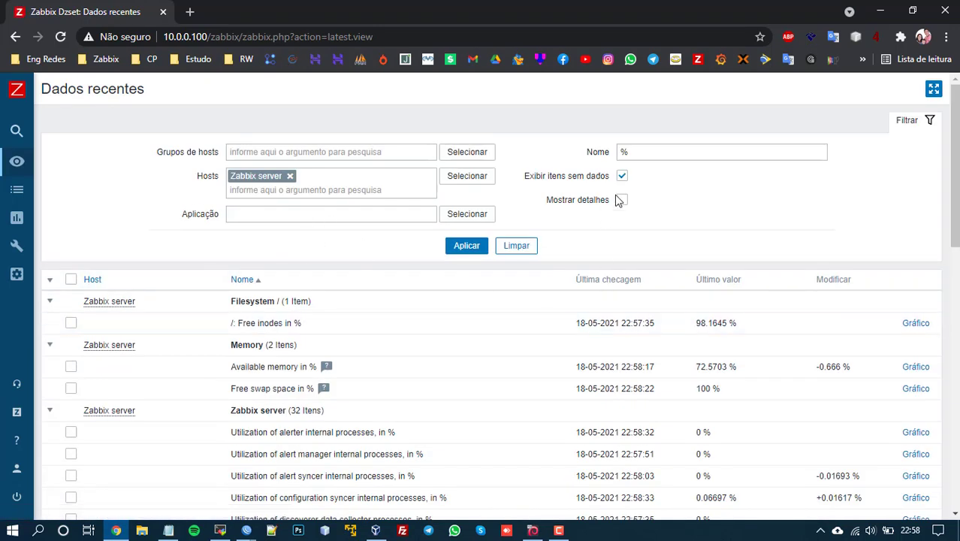
{"action": "double_click", "coordinate": [654, 156]}
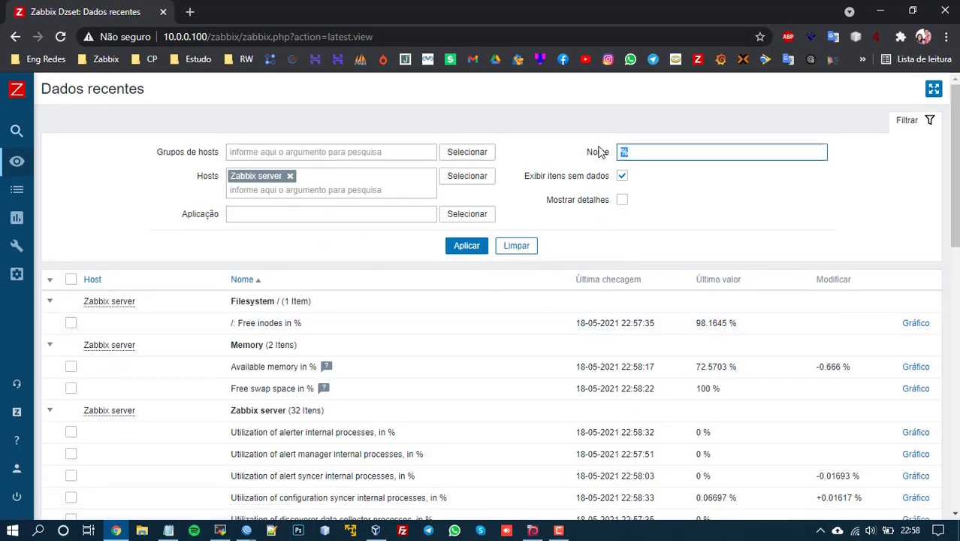
{"action": "type", "text": "cahc"}
{"action": "key", "text": "BackSpace"}
{"action": "key", "text": "BackSpace"}
{"action": "type", "text": "che"}
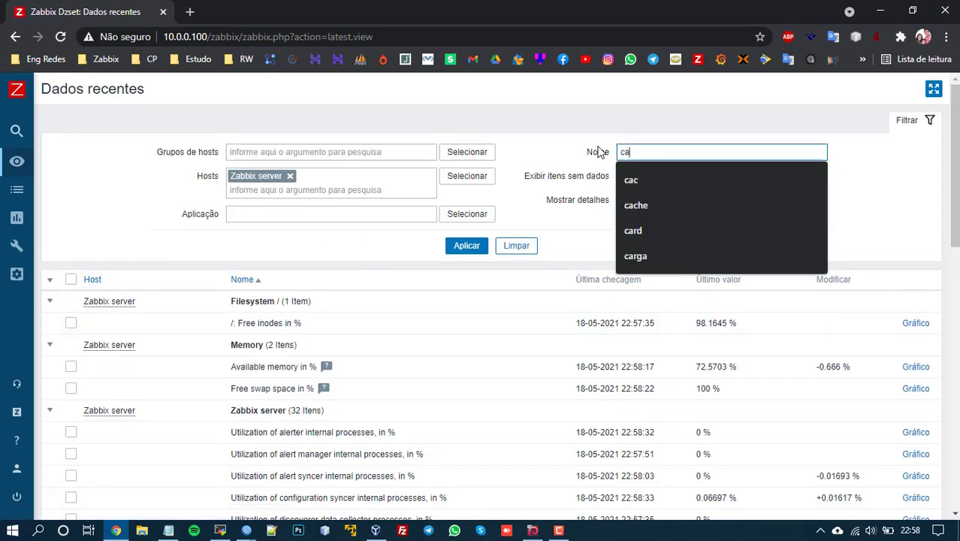
{"action": "key", "text": "Return"}
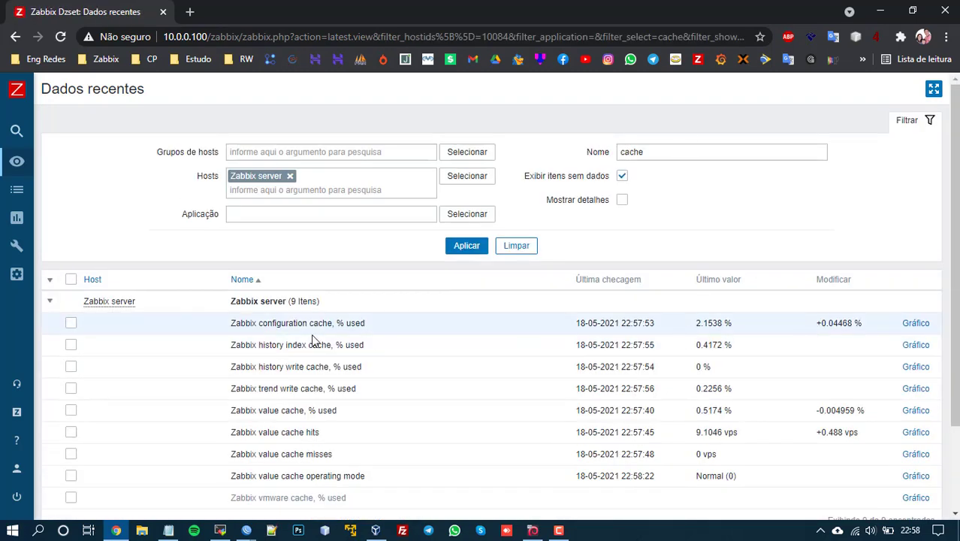
Step: Refresh the nine cache values repeatedly (configuration cache 2.1545% used), then drop Zabbix server from the host filter
{"action": "left_click", "coordinate": [467, 248]}
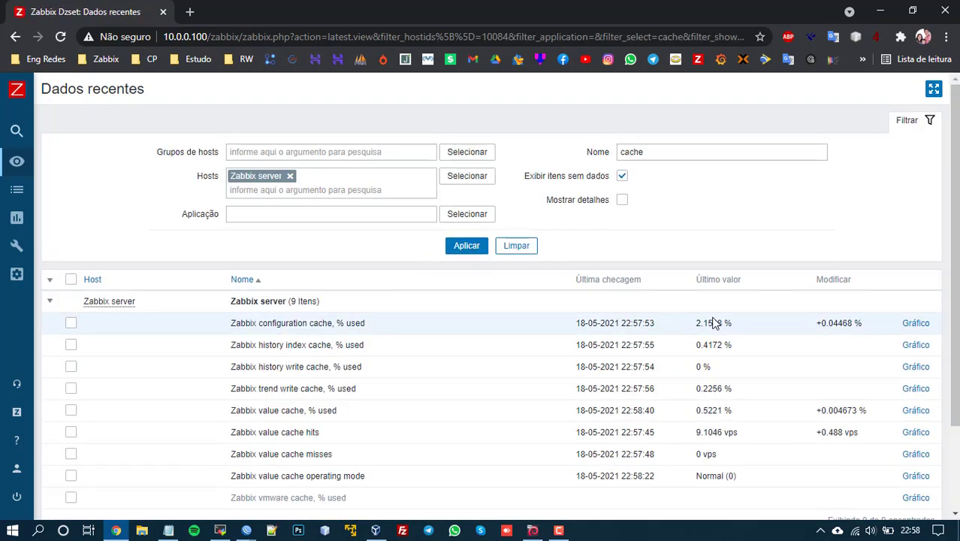
{"action": "left_click_drag", "start_coordinate": [697, 328], "coordinate": [738, 334]}
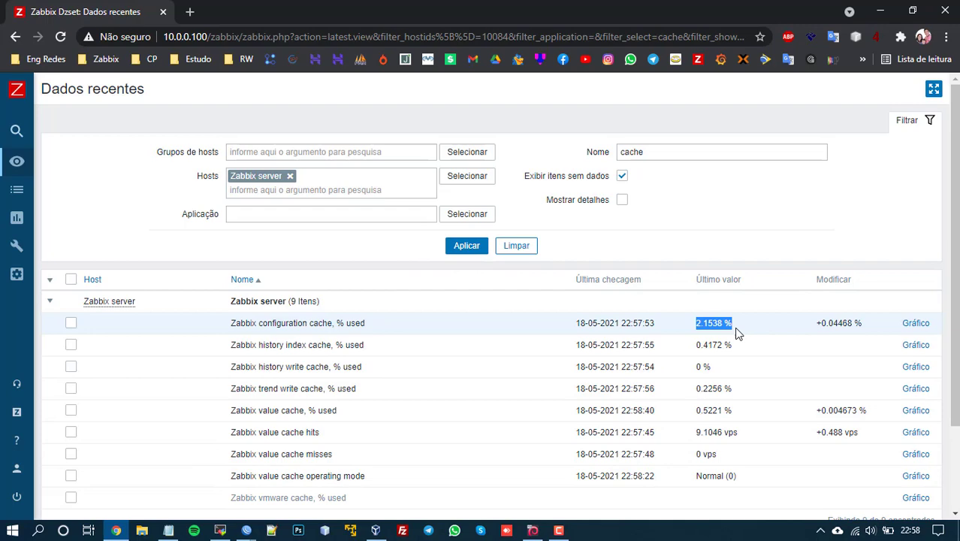
{"action": "left_click", "coordinate": [466, 247]}
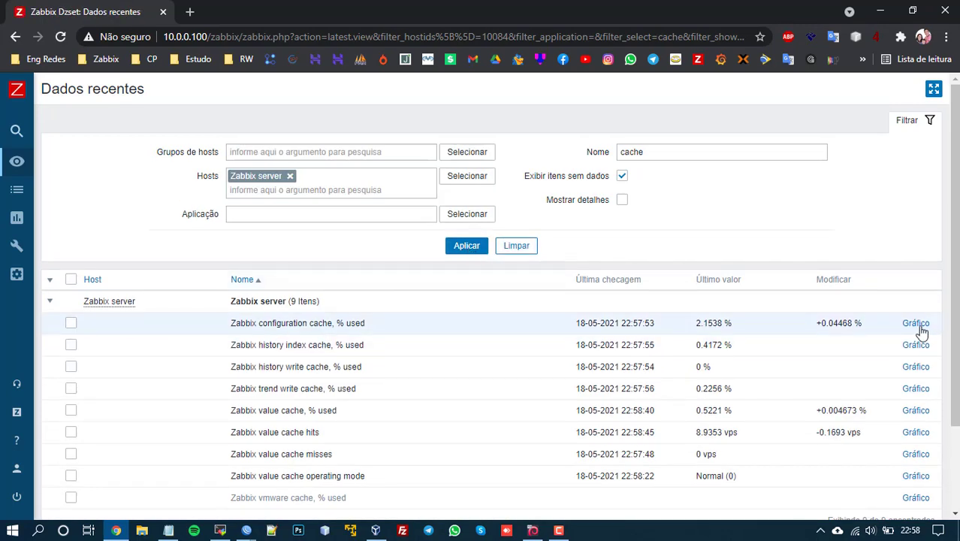
{"action": "left_click", "coordinate": [470, 252]}
{"action": "left_click", "coordinate": [466, 249]}
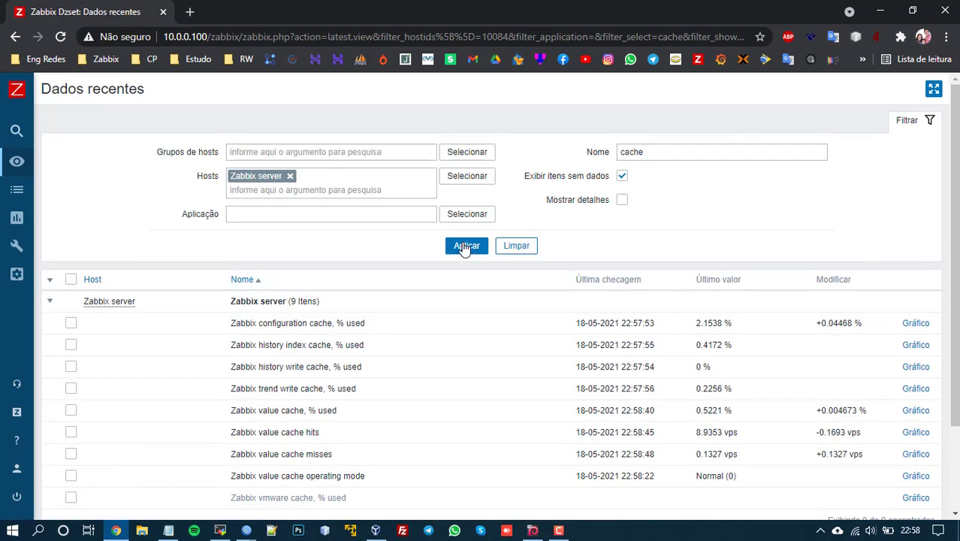
{"action": "left_click", "coordinate": [465, 249]}
{"action": "left_click", "coordinate": [468, 250]}
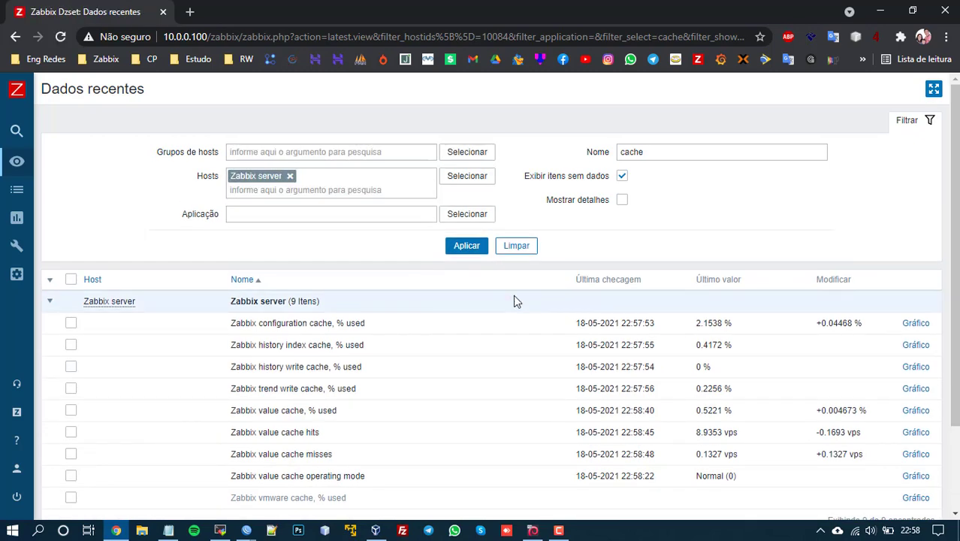
{"action": "left_click", "coordinate": [465, 251]}
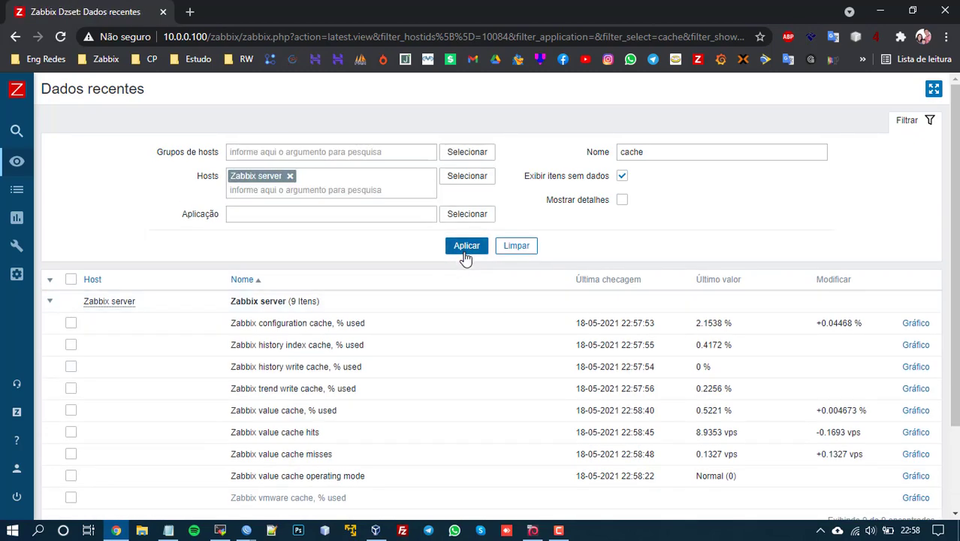
{"action": "left_click", "coordinate": [464, 253]}
{"action": "left_click", "coordinate": [467, 252]}
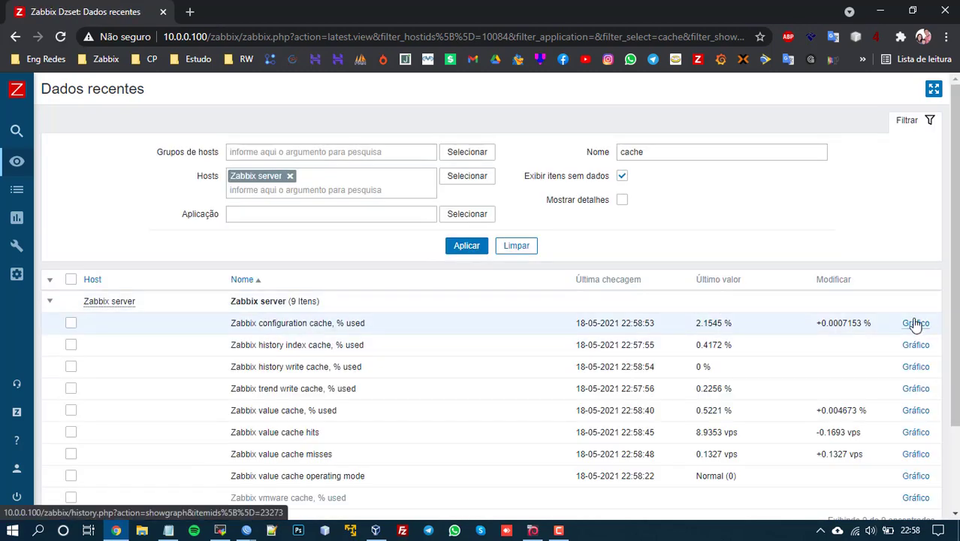
{"action": "left_click", "coordinate": [289, 176]}
{"action": "double_click", "coordinate": [666, 153]}
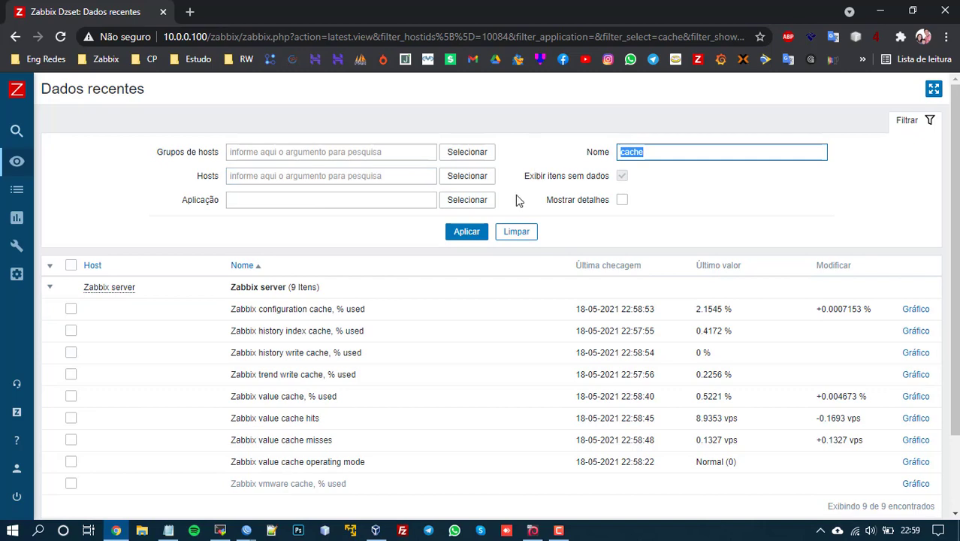
Step: Clear the name filter and show latest data for host CE_DZSET, listing 36 CPU utilization items
{"action": "key", "text": "BackSpace"}
{"action": "left_click", "coordinate": [283, 176]}
{"action": "type", "text": "ce"}
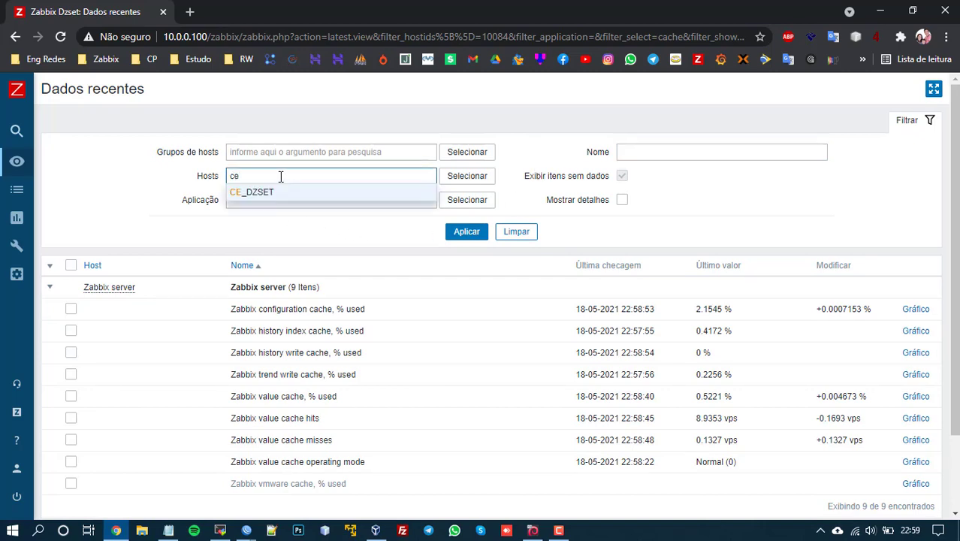
{"action": "left_click", "coordinate": [267, 194]}
{"action": "left_click", "coordinate": [466, 246]}
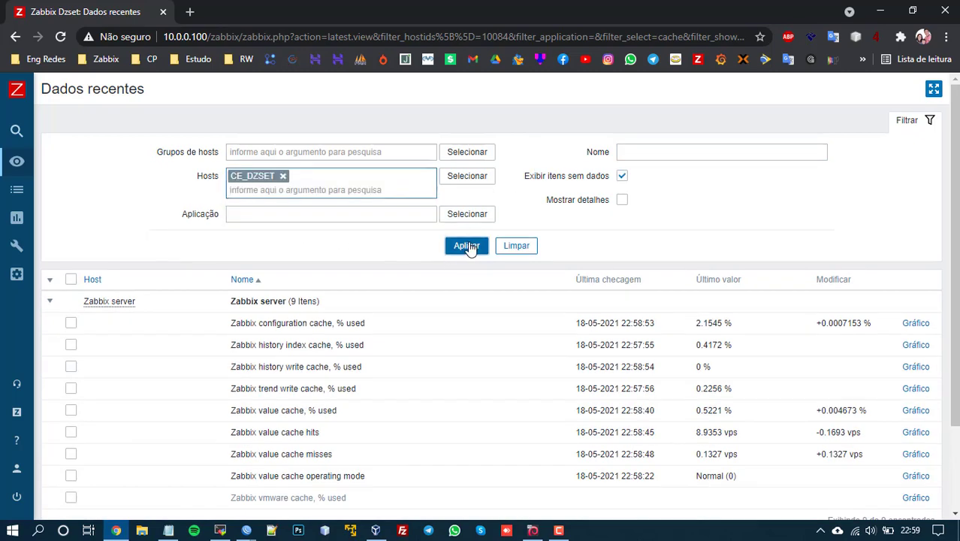
{"action": "scroll", "coordinate": [507, 267], "scroll_direction": "down", "scroll_amount": 3}
{"action": "scroll", "coordinate": [264, 188], "scroll_direction": "down", "scroll_amount": 10}
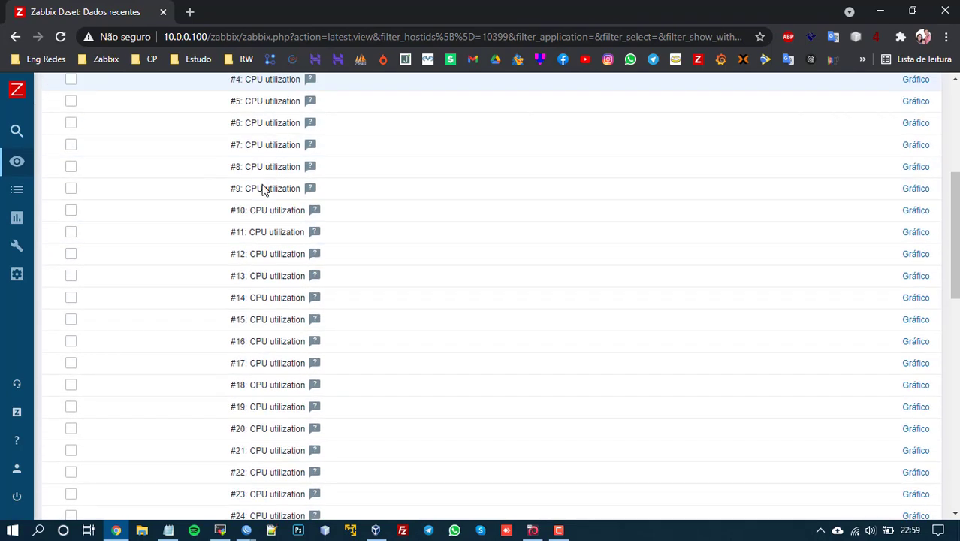
{"action": "scroll", "coordinate": [261, 189], "scroll_direction": "up", "scroll_amount": 10}
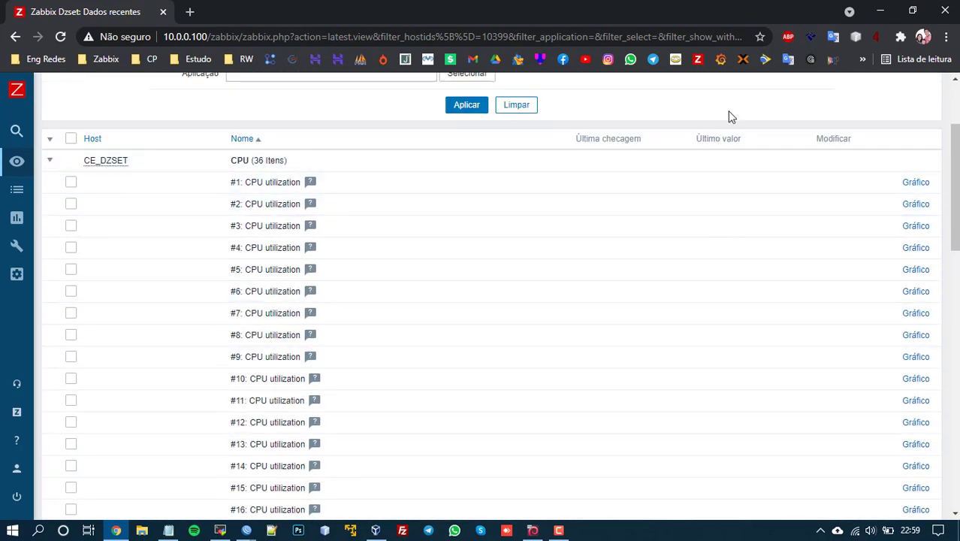
Step: Rerun 'zabbix_server -R config_cache_reload' in MobaXterm and return to Zabbix
{"action": "left_click", "coordinate": [220, 531]}
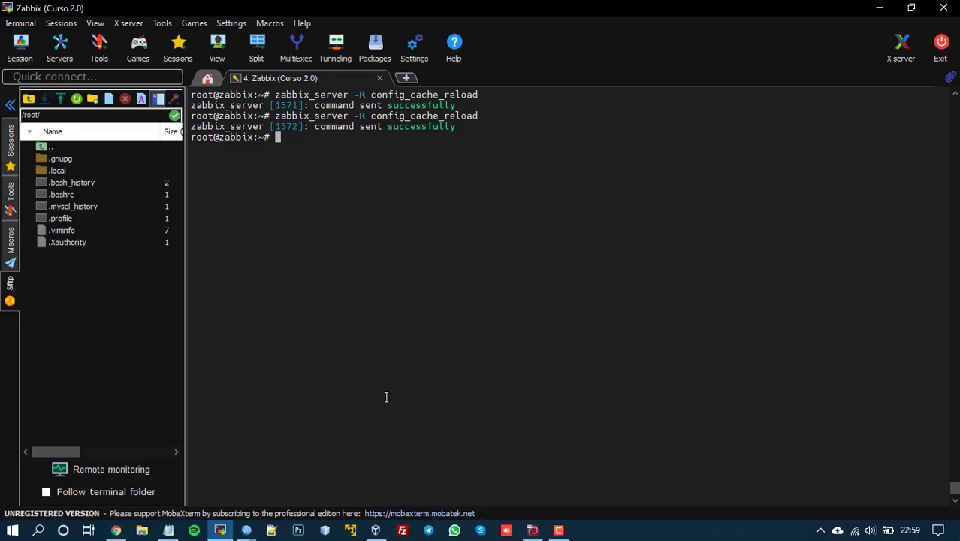
{"action": "key", "text": "Up"}
{"action": "key", "text": "Return"}
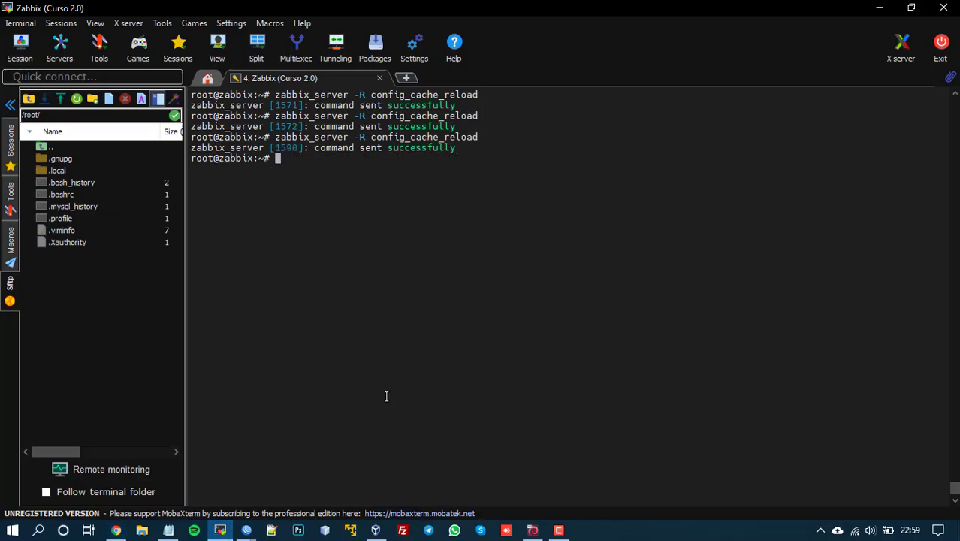
{"action": "left_click", "coordinate": [880, 7]}
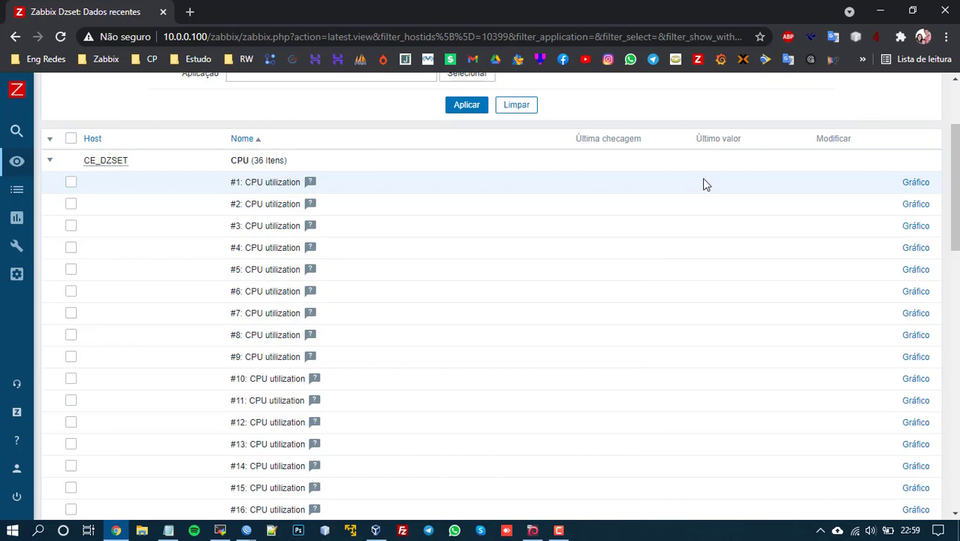
Step: Refresh CE_DZSET latest data and check CPU utilization at 0–1% and pppoe-abrigosocial status up (1)
{"action": "left_click", "coordinate": [469, 107]}
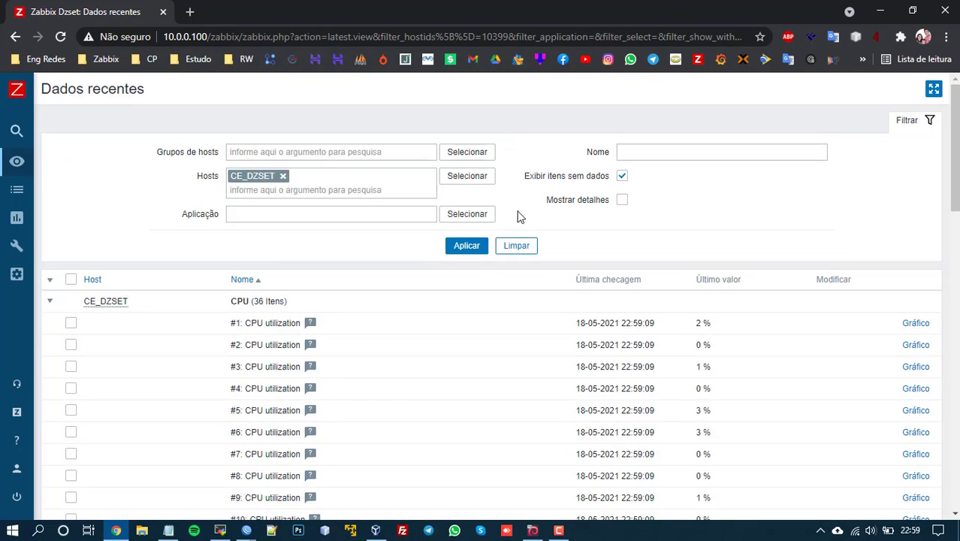
{"action": "scroll", "coordinate": [526, 248], "scroll_direction": "down", "scroll_amount": 2}
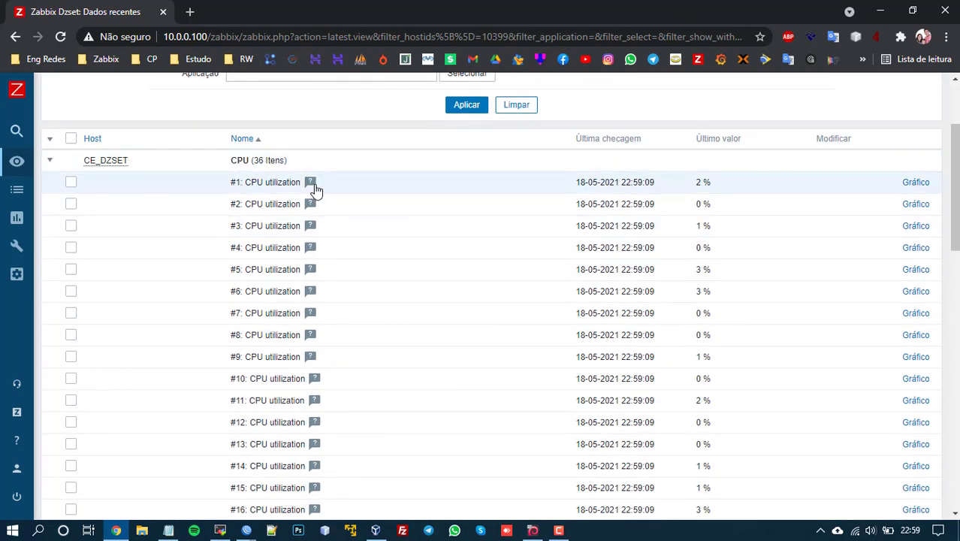
{"action": "scroll", "coordinate": [526, 210], "scroll_direction": "down", "scroll_amount": 2}
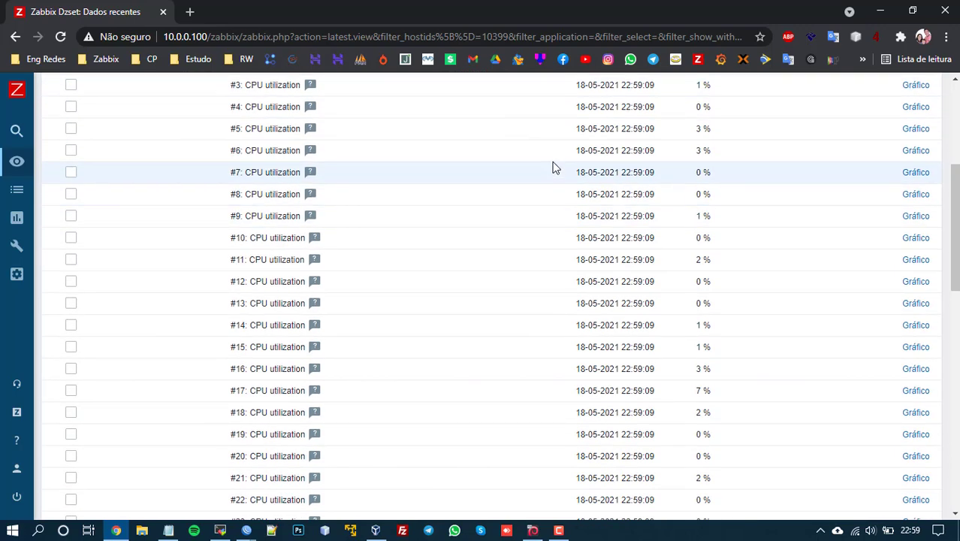
{"action": "scroll", "coordinate": [571, 135], "scroll_direction": "down", "scroll_amount": 9}
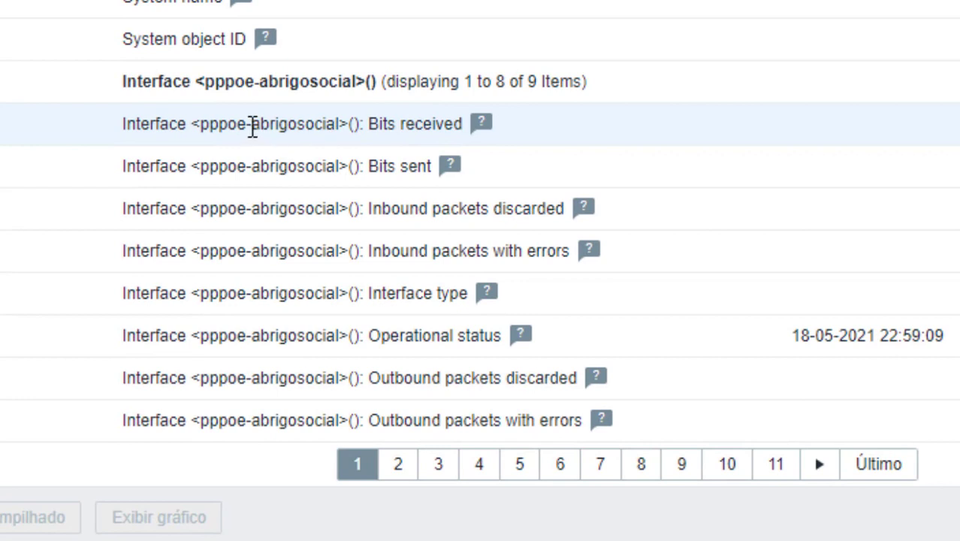
{"action": "left_click_drag", "start_coordinate": [247, 124], "coordinate": [405, 133]}
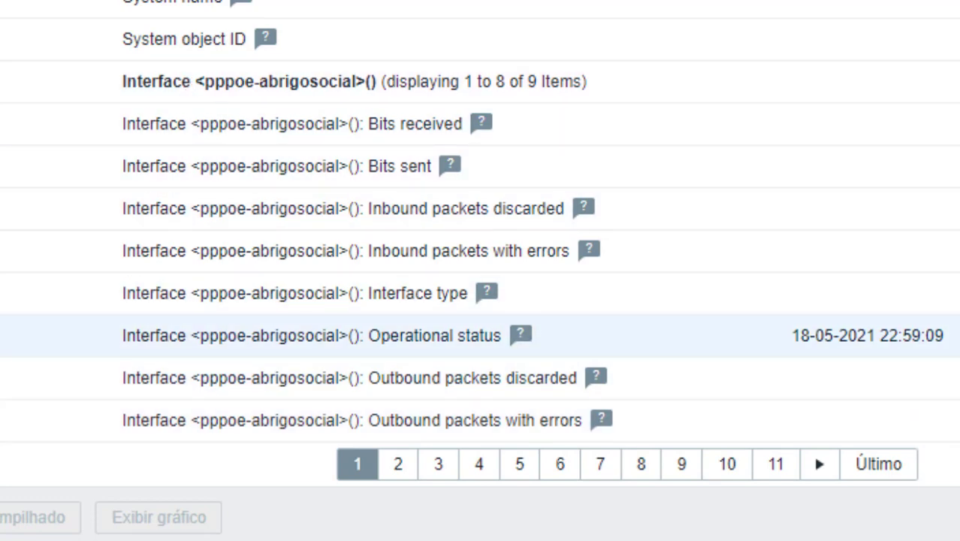
{"action": "left_click_drag", "start_coordinate": [783, 395], "coordinate": [748, 399]}
{"action": "left_click", "coordinate": [710, 503]}
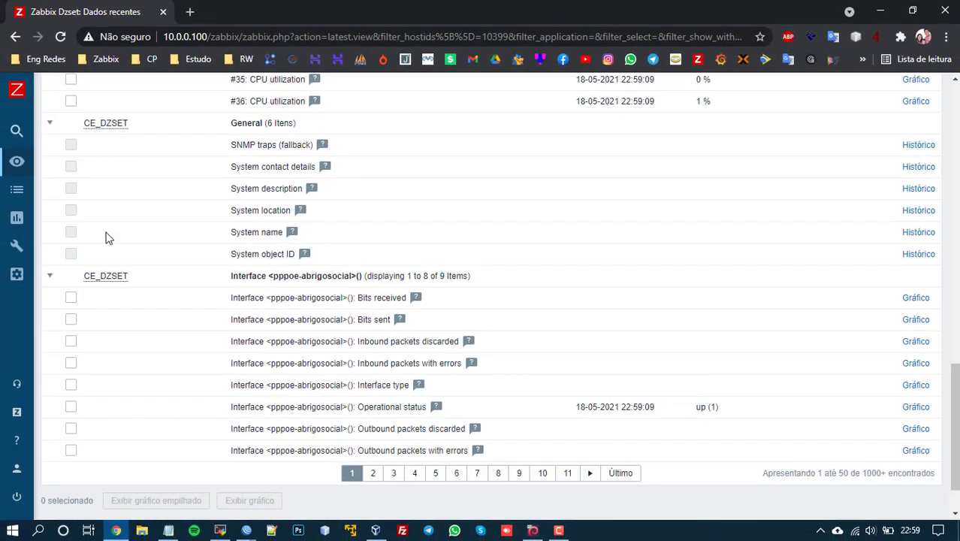
Step: Show all incidents on the Incidentes page
{"action": "left_click", "coordinate": [78, 163]}
{"action": "left_click", "coordinate": [66, 211]}
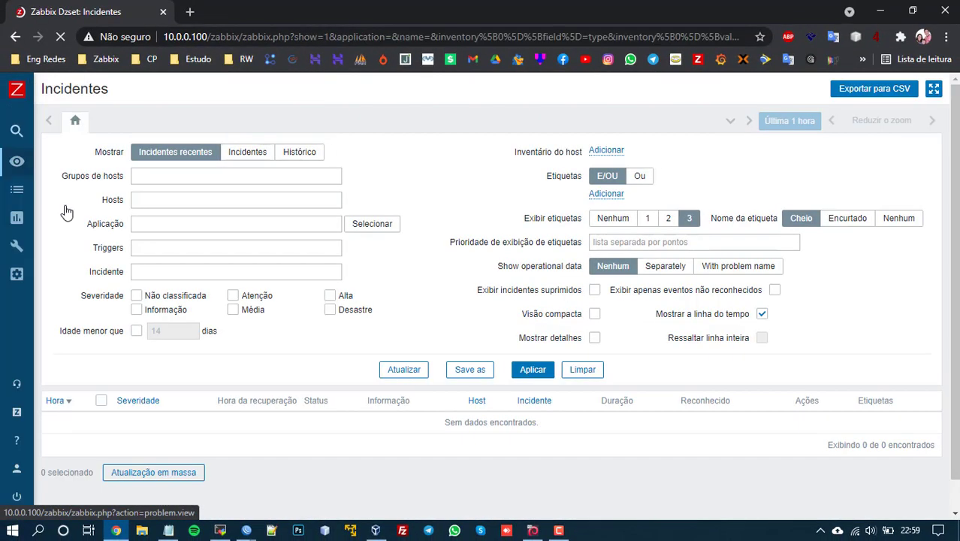
{"action": "left_click", "coordinate": [233, 158]}
{"action": "left_click", "coordinate": [494, 411]}
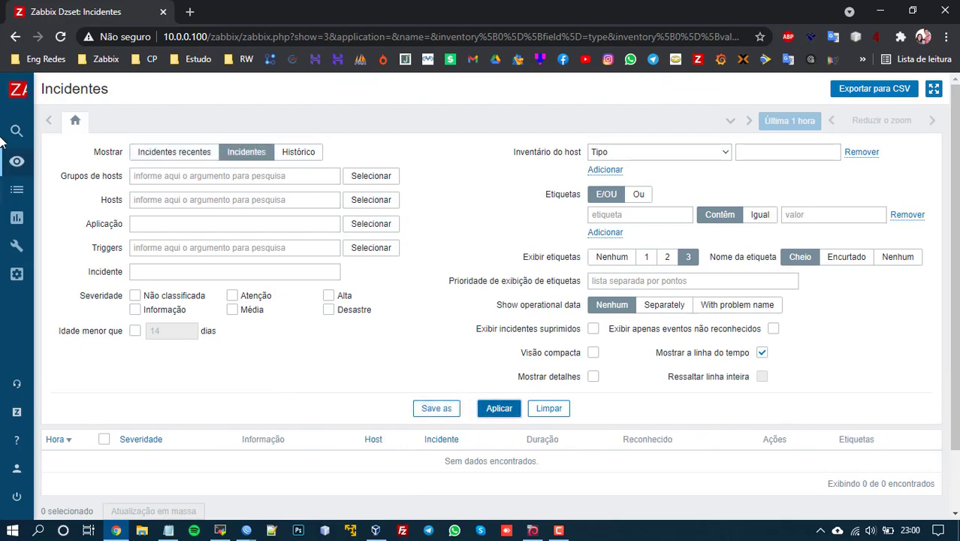
Step: Back in Latest data, filter CE_DZSET item names by '<pppoe'
{"action": "mouse_move", "coordinate": [9, 151]}
{"action": "left_click", "coordinate": [42, 166]}
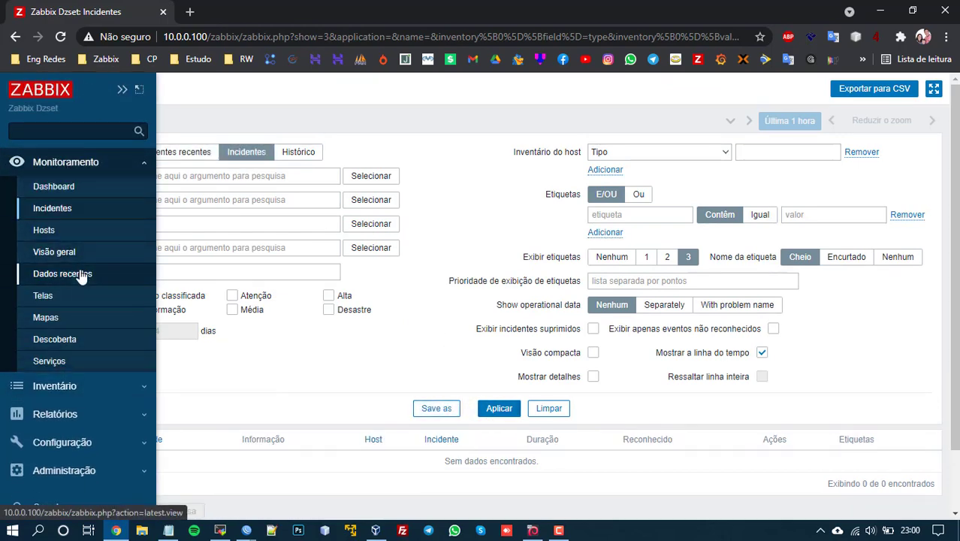
{"action": "left_click", "coordinate": [81, 275]}
{"action": "scroll", "coordinate": [436, 259], "scroll_direction": "down", "scroll_amount": 8}
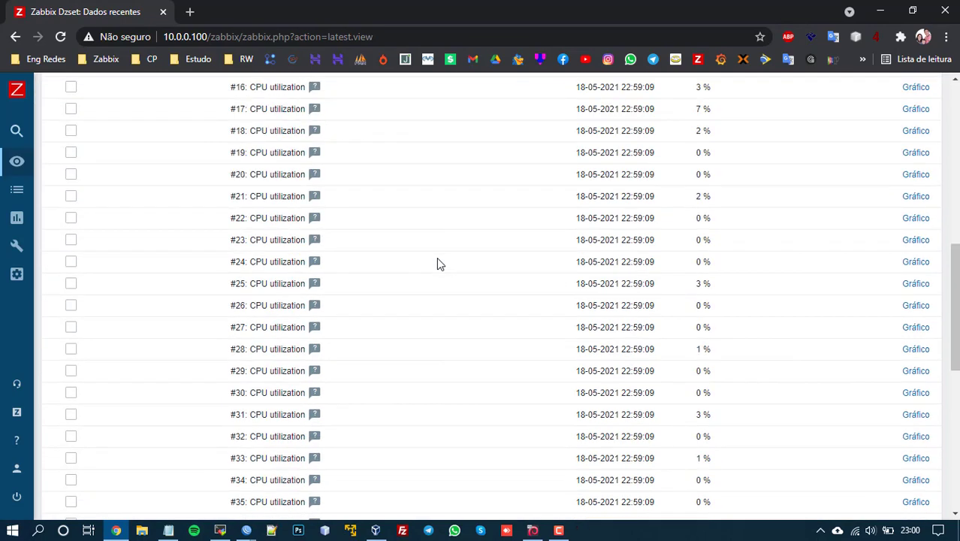
{"action": "scroll", "coordinate": [439, 263], "scroll_direction": "down", "scroll_amount": 10}
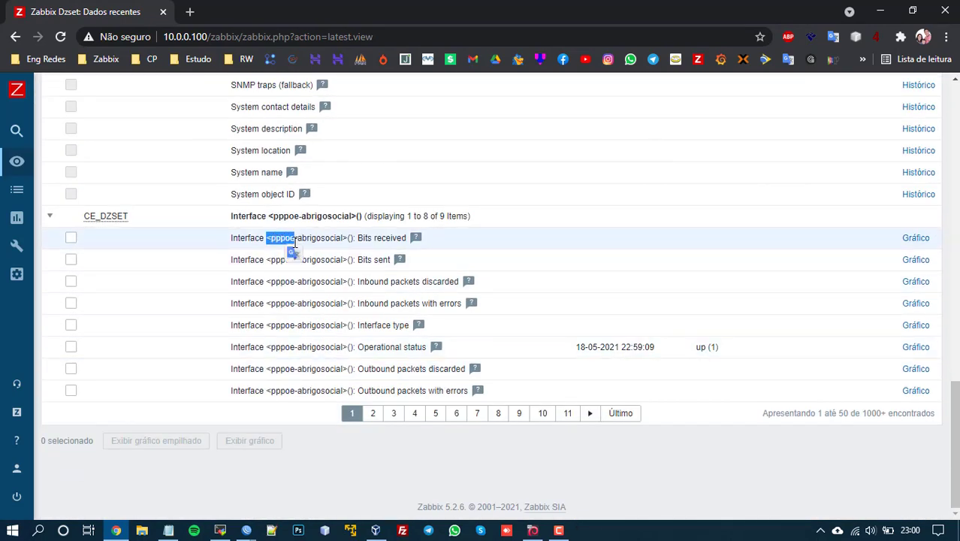
{"action": "scroll", "coordinate": [537, 182], "scroll_direction": "up", "scroll_amount": 14}
{"action": "left_click", "coordinate": [684, 148]}
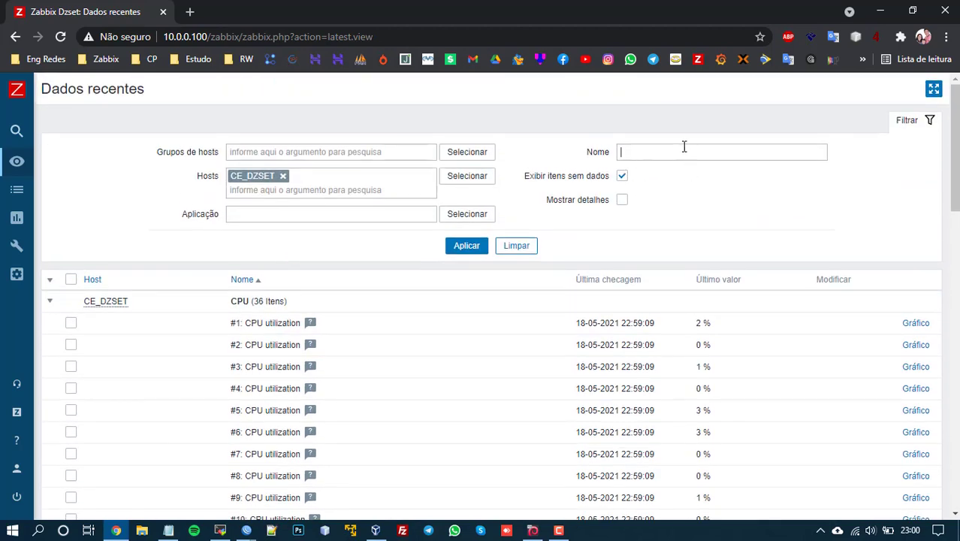
{"action": "type", "text": "<pppoe"}
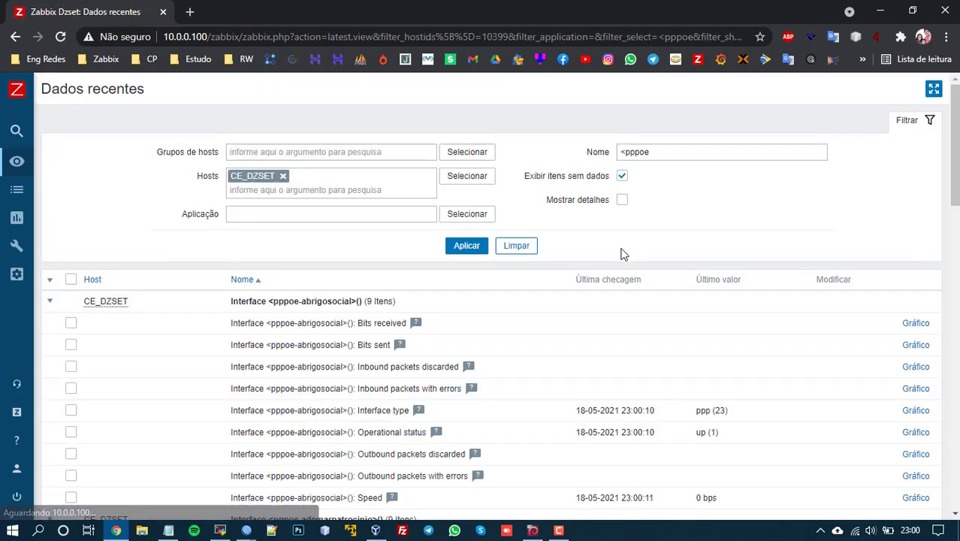
Step: Review the 9 items per PPPoE interface, then bring up WinBox's PPP interface list
{"action": "scroll", "coordinate": [621, 253], "scroll_direction": "down", "scroll_amount": 5}
{"action": "scroll", "coordinate": [621, 253], "scroll_direction": "down", "scroll_amount": 6}
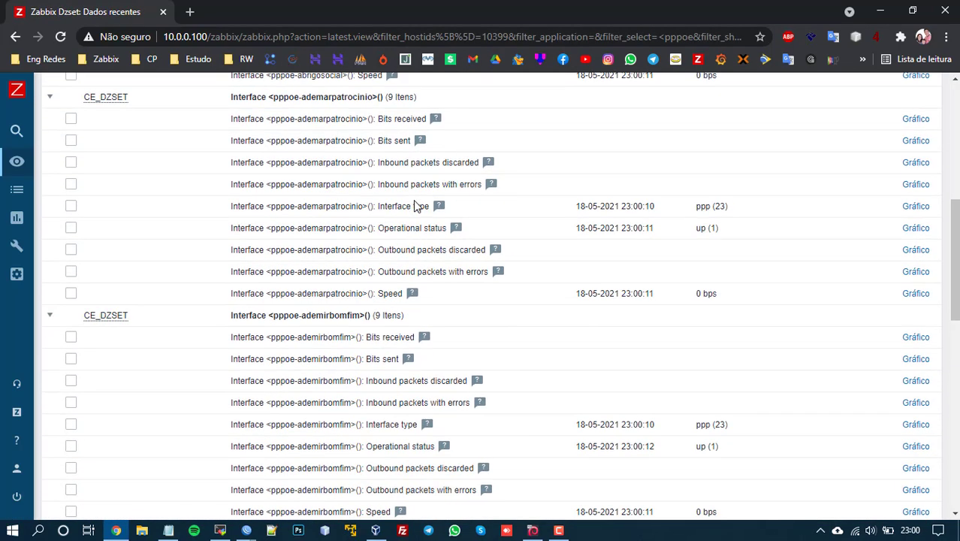
{"action": "scroll", "coordinate": [415, 200], "scroll_direction": "down", "scroll_amount": 1}
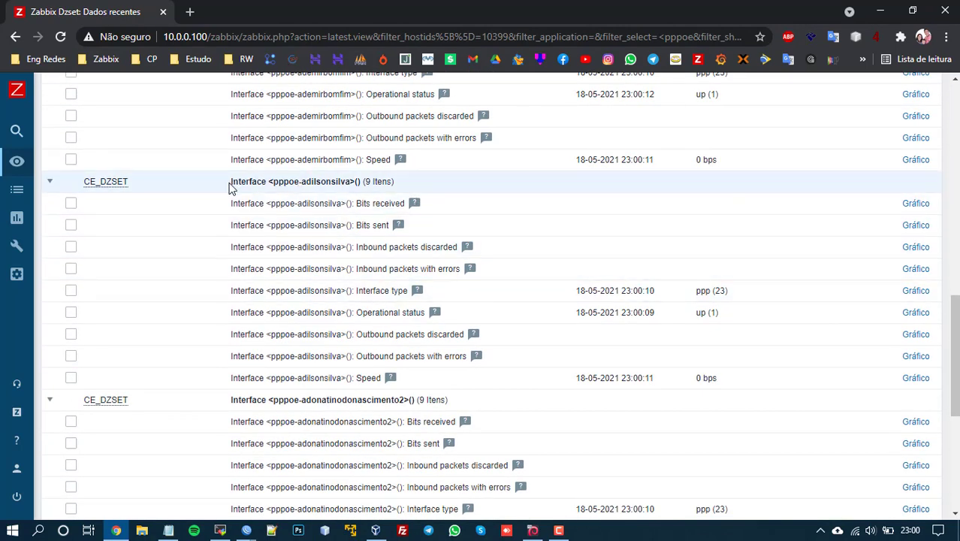
{"action": "left_click_drag", "start_coordinate": [229, 187], "coordinate": [364, 196]}
{"action": "left_click", "coordinate": [369, 182]}
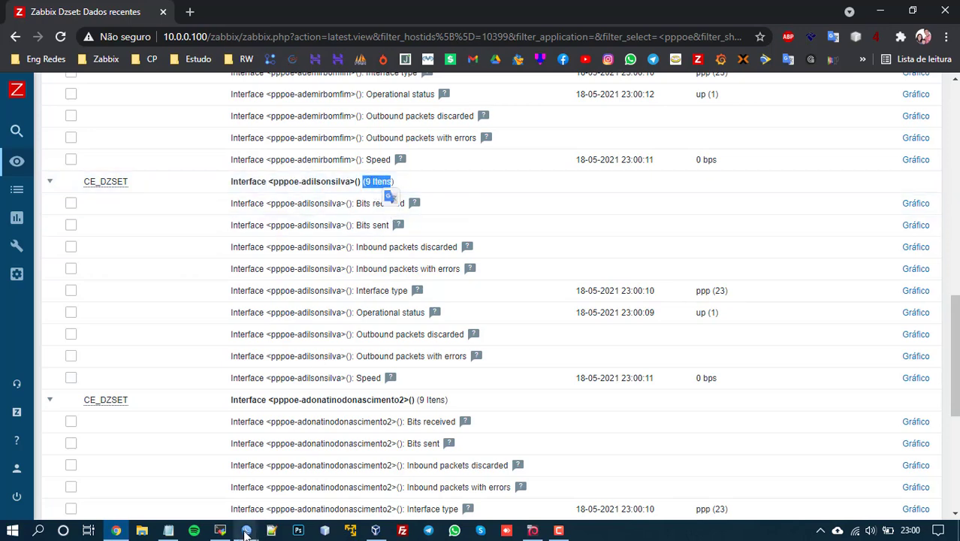
{"action": "mouse_move", "coordinate": [246, 530]}
{"action": "left_click", "coordinate": [191, 478]}
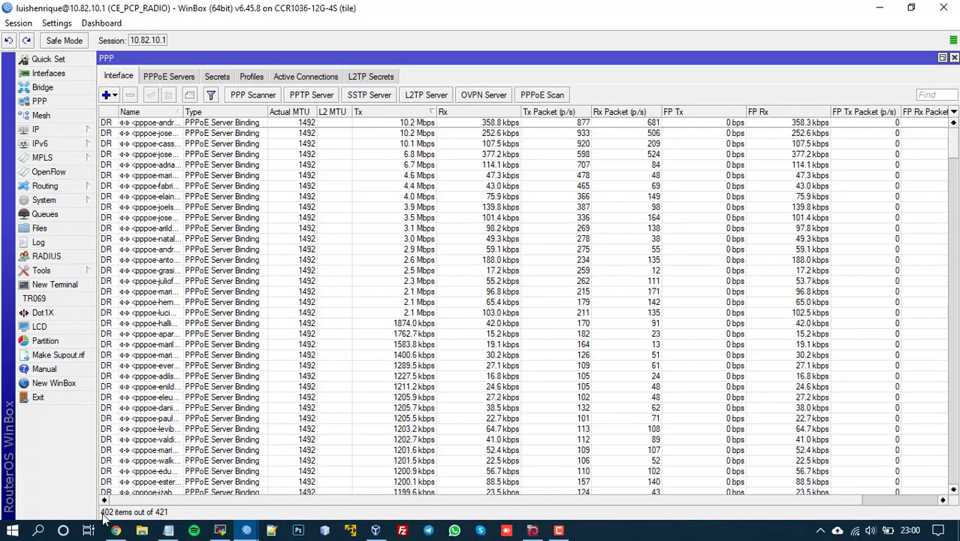
Step: Calculate 402 × 9 = 3618 expected PPPoE items in Calculator, then return to Zabbix
{"action": "left_click", "coordinate": [377, 328]}
{"action": "key", "text": "super+r"}
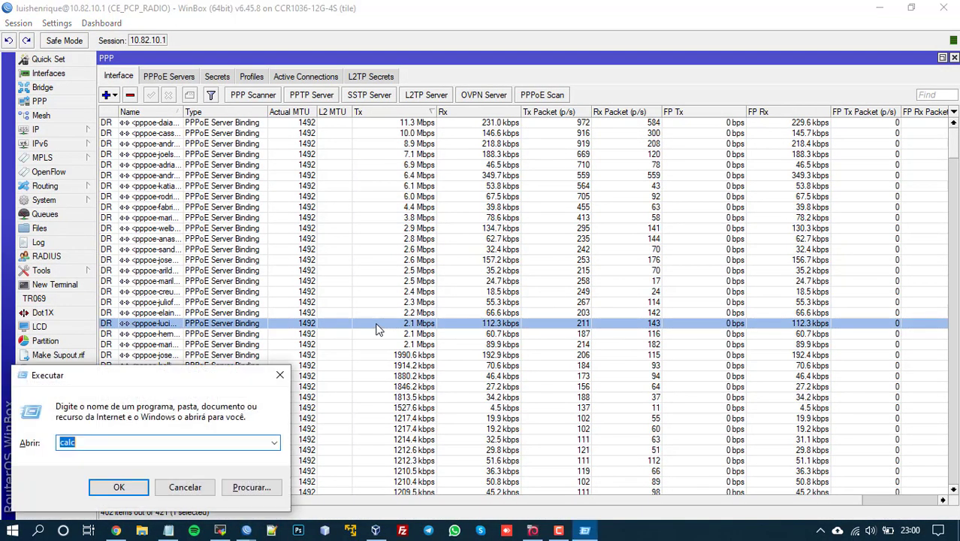
{"action": "key", "text": "Return"}
{"action": "type", "text": "402*9"}
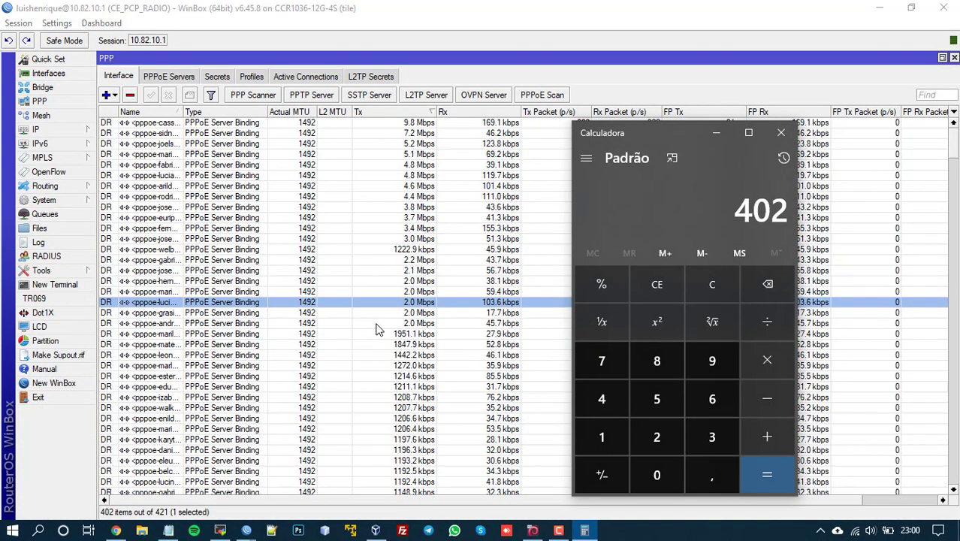
{"action": "key", "text": "Return"}
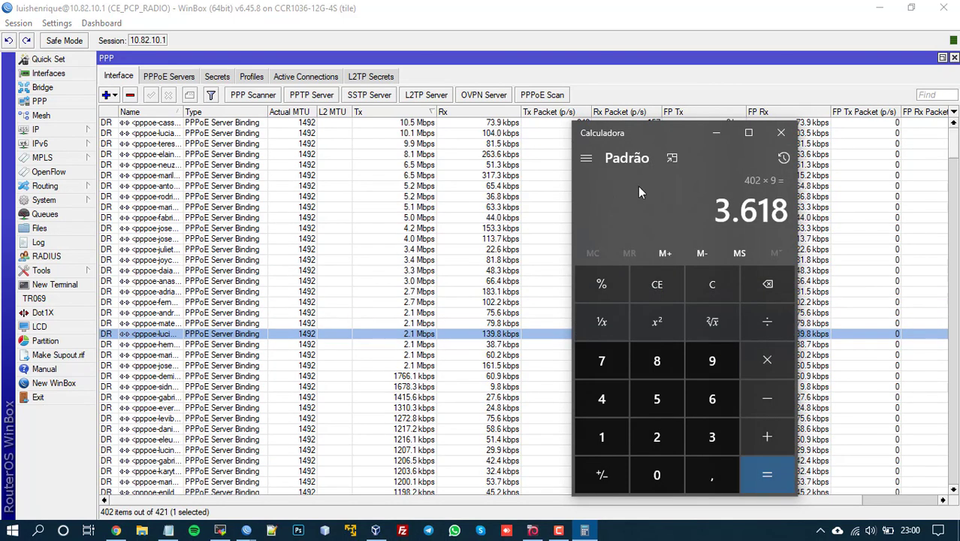
{"action": "left_click_drag", "start_coordinate": [619, 138], "coordinate": [482, 159]}
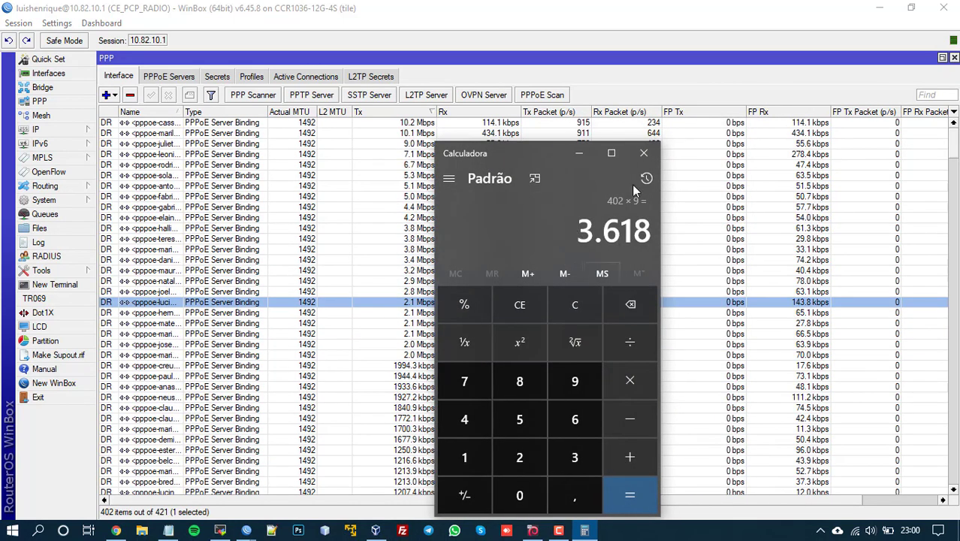
{"action": "left_click", "coordinate": [643, 153]}
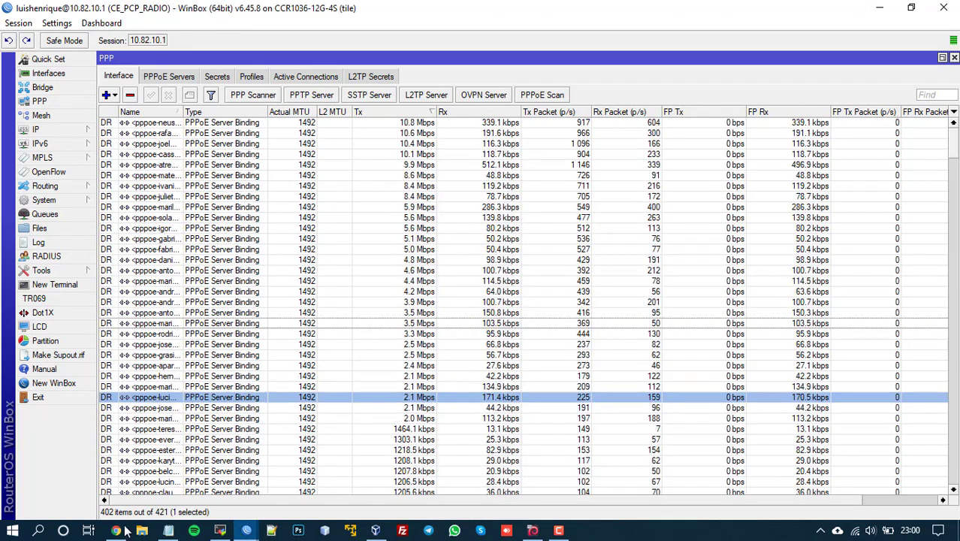
{"action": "left_click", "coordinate": [125, 531]}
Step: On page 2 of Latest data, review PPPoE Operational status and inbound error items
{"action": "scroll", "coordinate": [592, 285], "scroll_direction": "down", "scroll_amount": 5}
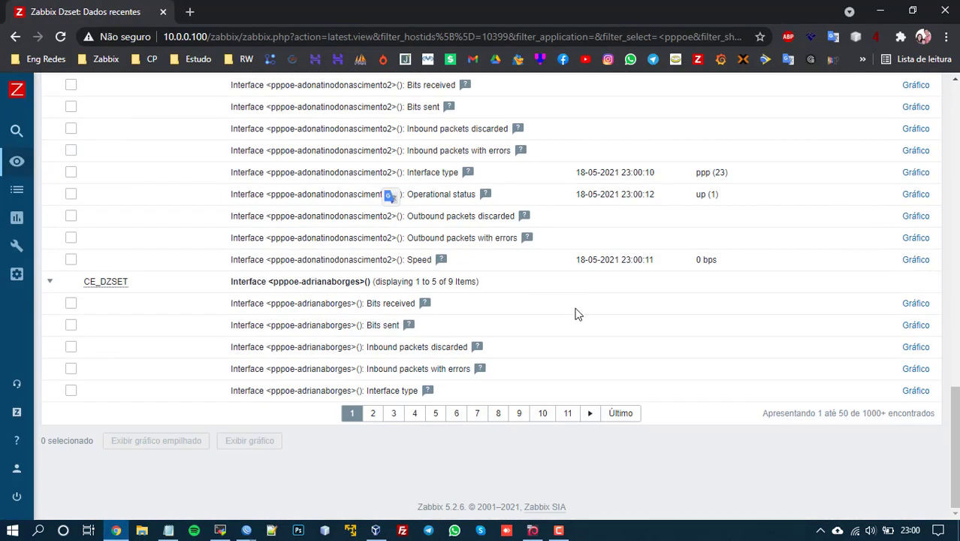
{"action": "left_click", "coordinate": [374, 415]}
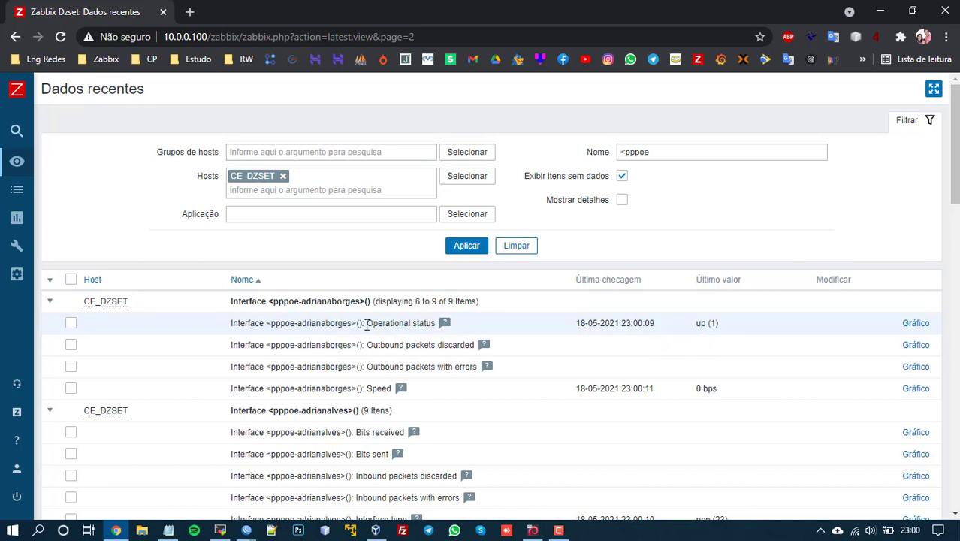
{"action": "left_click_drag", "start_coordinate": [730, 326], "coordinate": [691, 325]}
{"action": "left_click", "coordinate": [719, 336]}
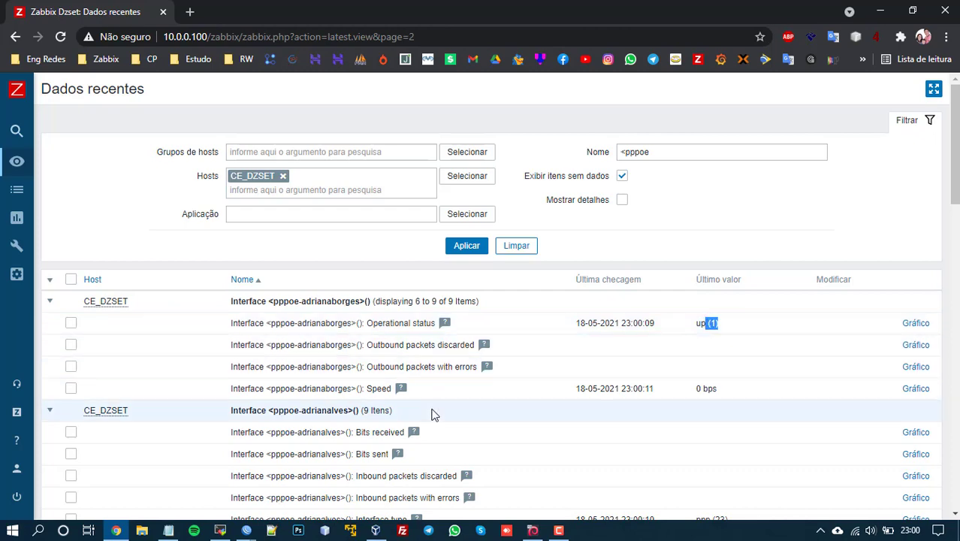
{"action": "scroll", "coordinate": [434, 414], "scroll_direction": "down", "scroll_amount": 1}
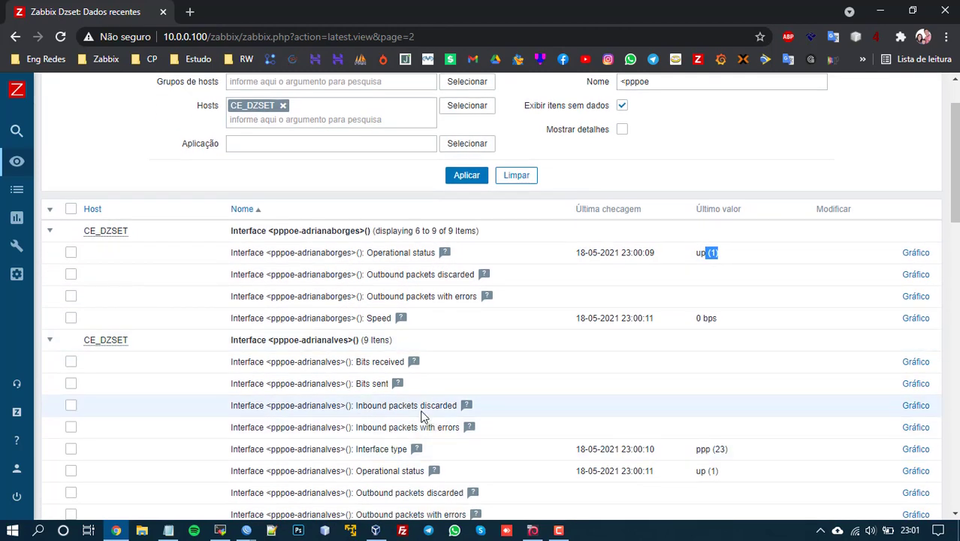
{"action": "left_click_drag", "start_coordinate": [419, 404], "coordinate": [446, 427]}
{"action": "scroll", "coordinate": [446, 427], "scroll_direction": "down", "scroll_amount": 1}
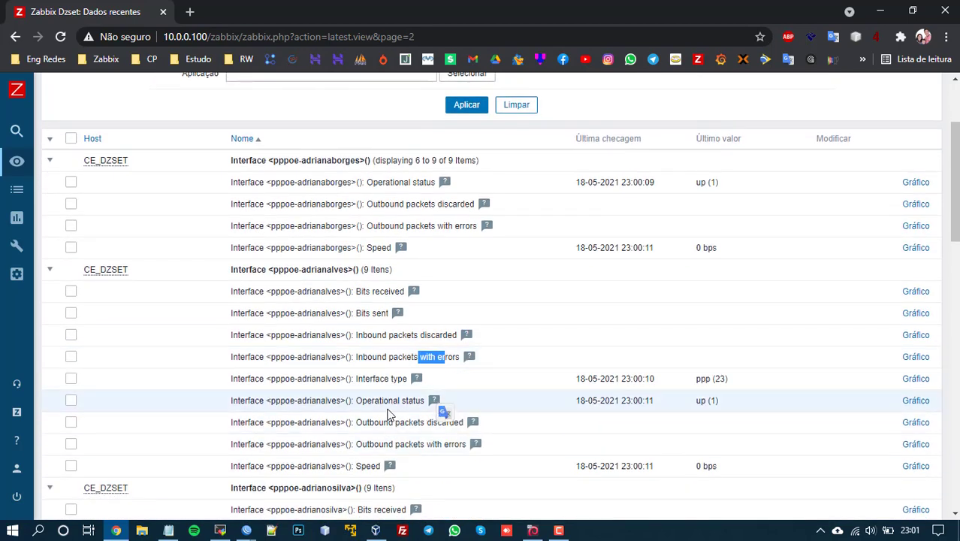
{"action": "left_click_drag", "start_coordinate": [399, 400], "coordinate": [418, 399]}
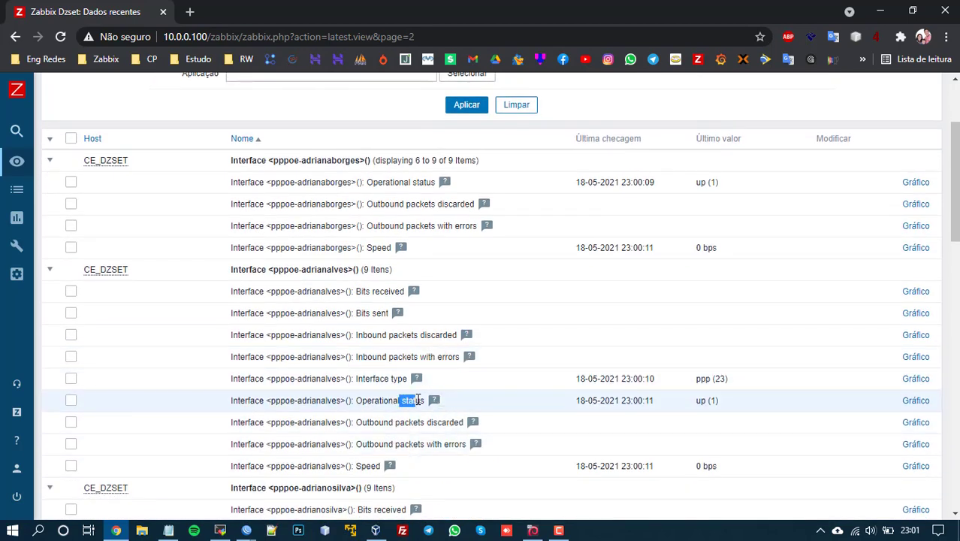
{"action": "scroll", "coordinate": [447, 400], "scroll_direction": "down", "scroll_amount": 6}
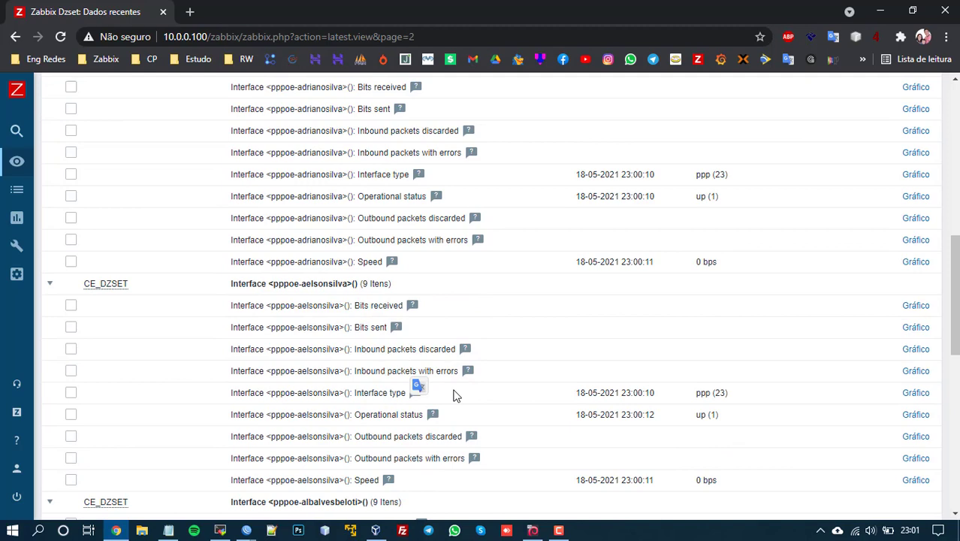
{"action": "scroll", "coordinate": [454, 394], "scroll_direction": "up", "scroll_amount": 10}
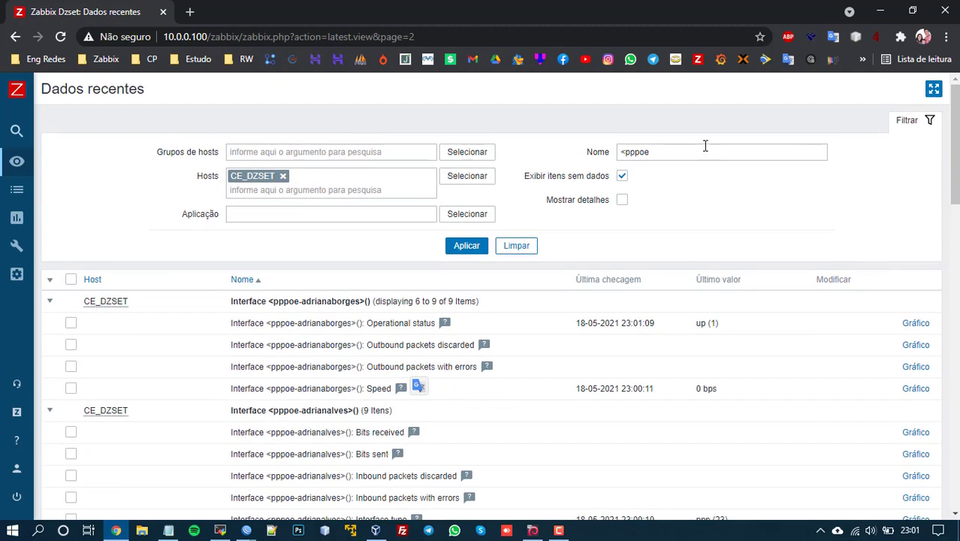
Step: Remove the '<pppoe' name filter to list all CE_DZSET items again
{"action": "left_click_drag", "start_coordinate": [698, 150], "coordinate": [610, 144]}
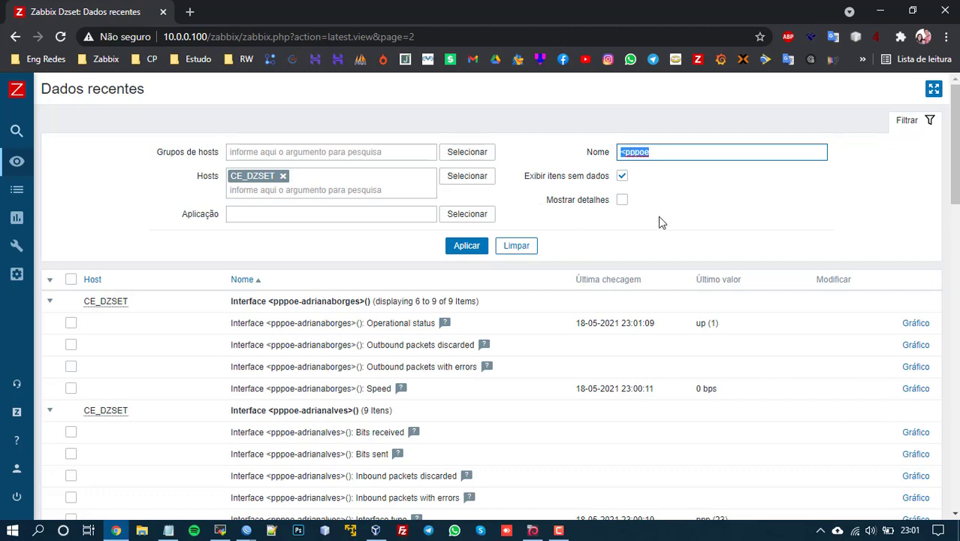
{"action": "key", "text": "BackSpace"}
{"action": "key", "text": "Return"}
Step: Open CE_DZSET's item list from Configuration > Hosts and scroll through its CPU, temperature, storage and interface items
{"action": "left_click", "coordinate": [4, 228]}
{"action": "left_click", "coordinate": [70, 376]}
{"action": "left_click", "coordinate": [45, 314]}
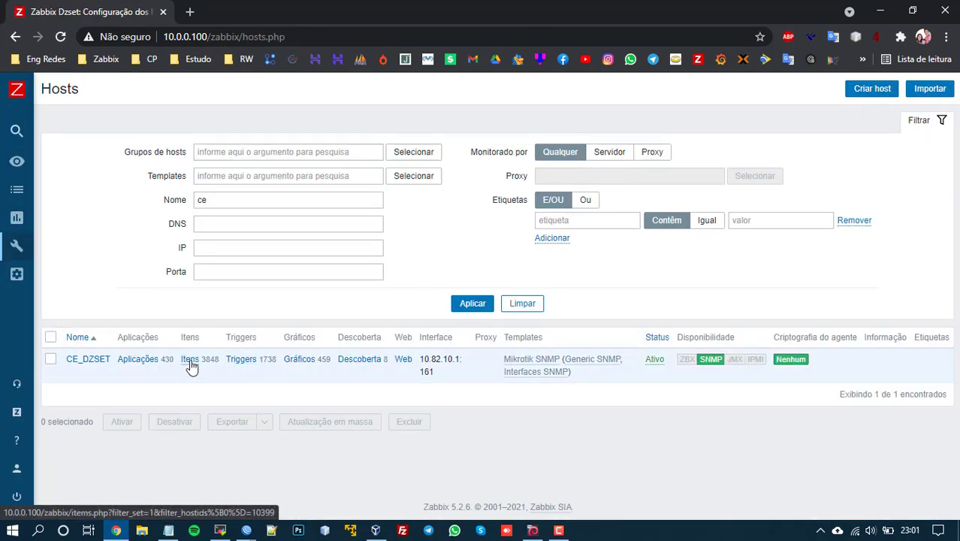
{"action": "left_click", "coordinate": [190, 368]}
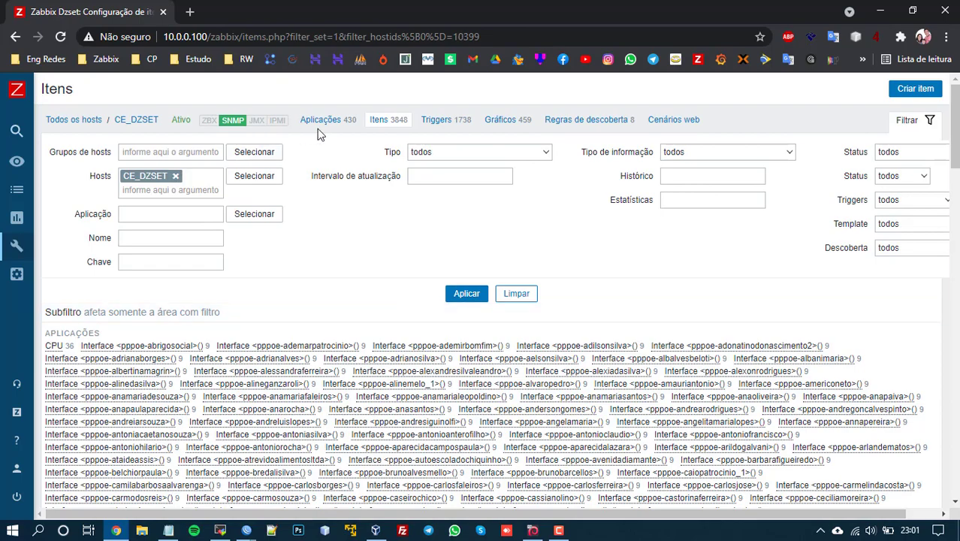
{"action": "scroll", "coordinate": [275, 133], "scroll_direction": "down", "scroll_amount": 5}
{"action": "scroll", "coordinate": [274, 133], "scroll_direction": "down", "scroll_amount": 3}
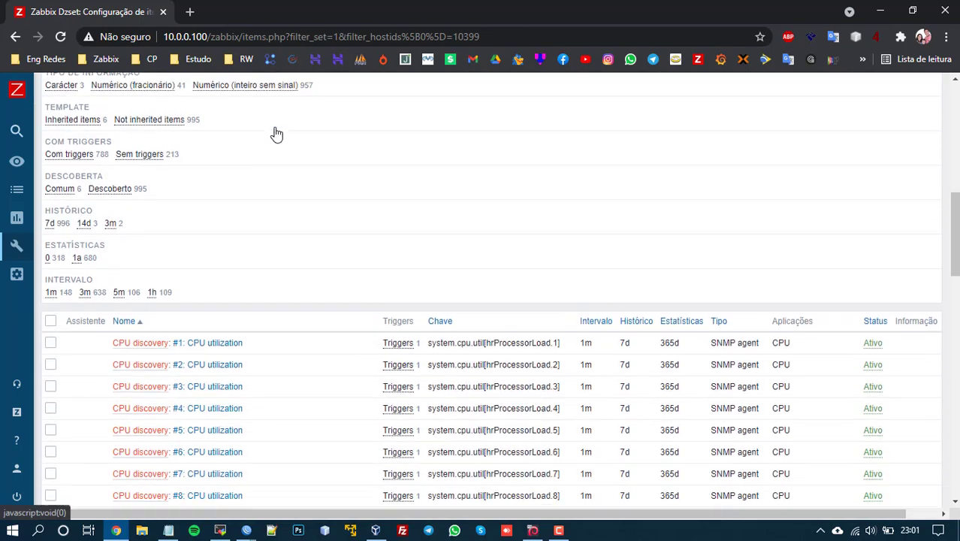
{"action": "scroll", "coordinate": [182, 242], "scroll_direction": "up", "scroll_amount": 3}
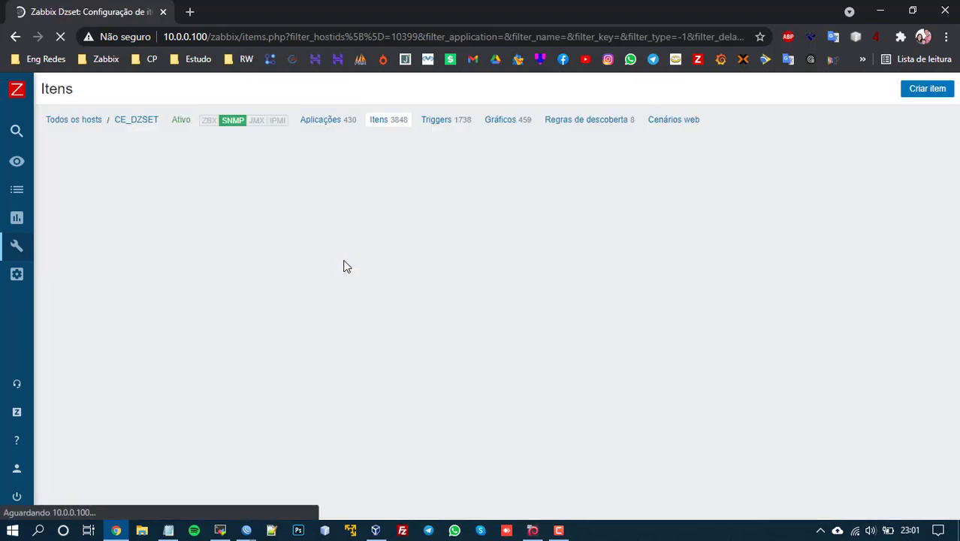
{"action": "scroll", "coordinate": [344, 265], "scroll_direction": "down", "scroll_amount": 10}
{"action": "scroll", "coordinate": [344, 265], "scroll_direction": "down", "scroll_amount": 15}
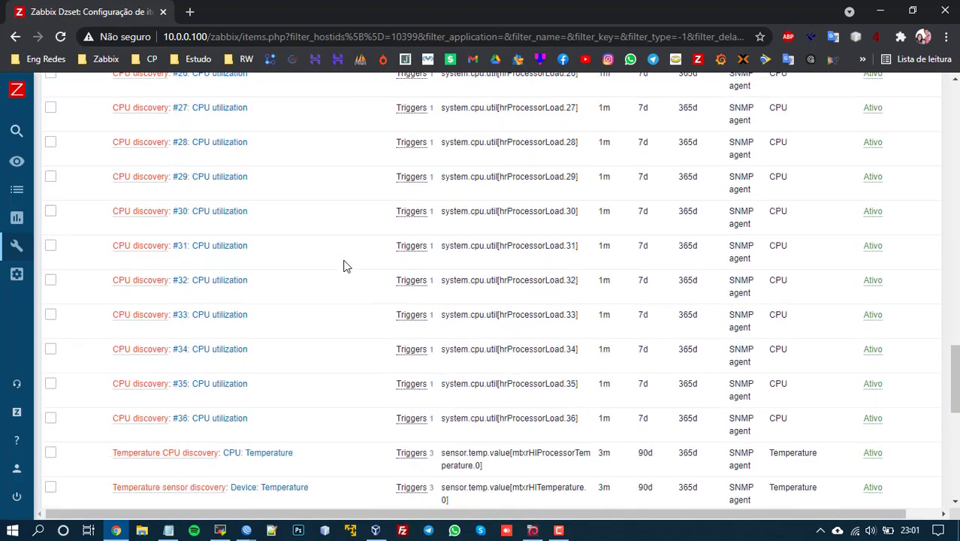
{"action": "scroll", "coordinate": [222, 162], "scroll_direction": "up", "scroll_amount": 2}
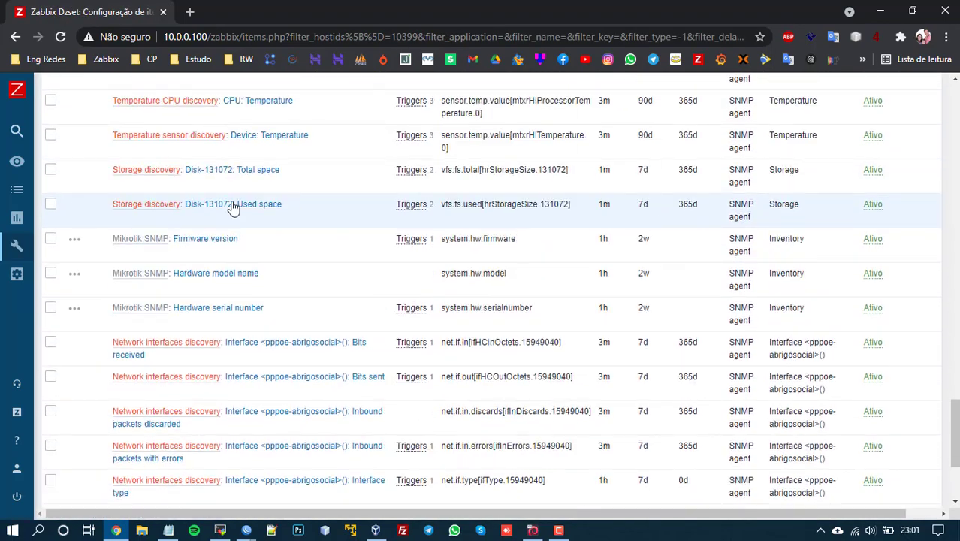
{"action": "scroll", "coordinate": [64, 106], "scroll_direction": "up", "scroll_amount": 10}
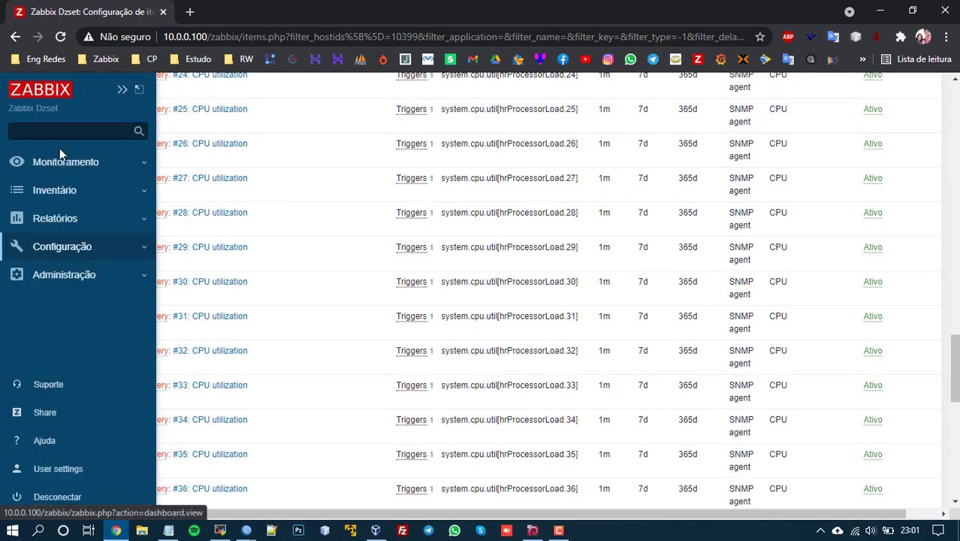
{"action": "left_click", "coordinate": [60, 157]}
Step: Filter Latest data by name 'ether' and find ether3's Operational status reading down (2)
{"action": "left_click", "coordinate": [81, 275]}
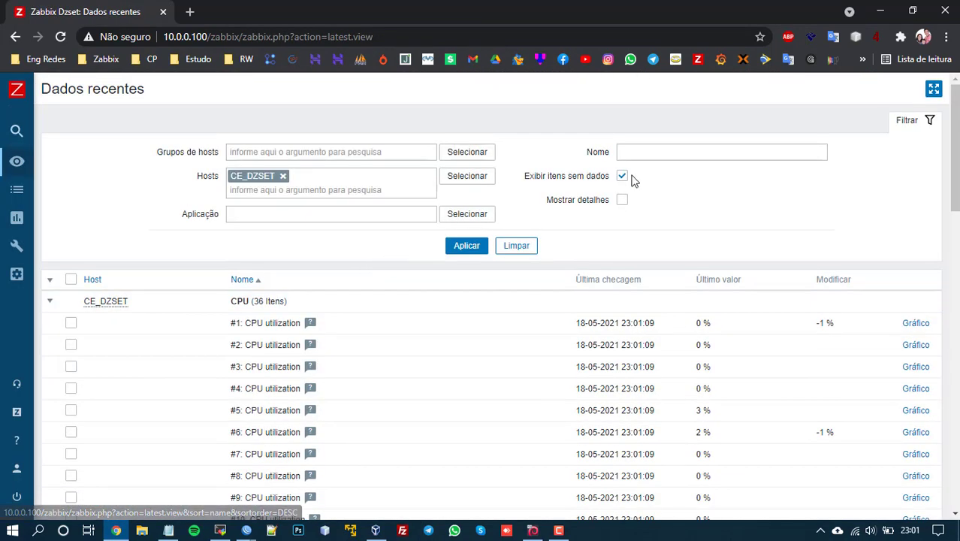
{"action": "left_click", "coordinate": [647, 152]}
{"action": "type", "text": "ether"}
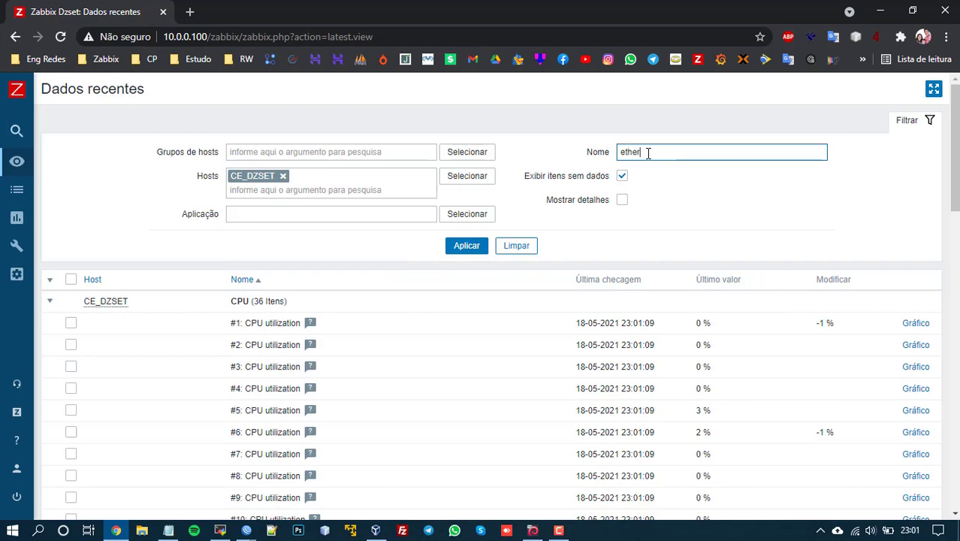
{"action": "key", "text": "Return"}
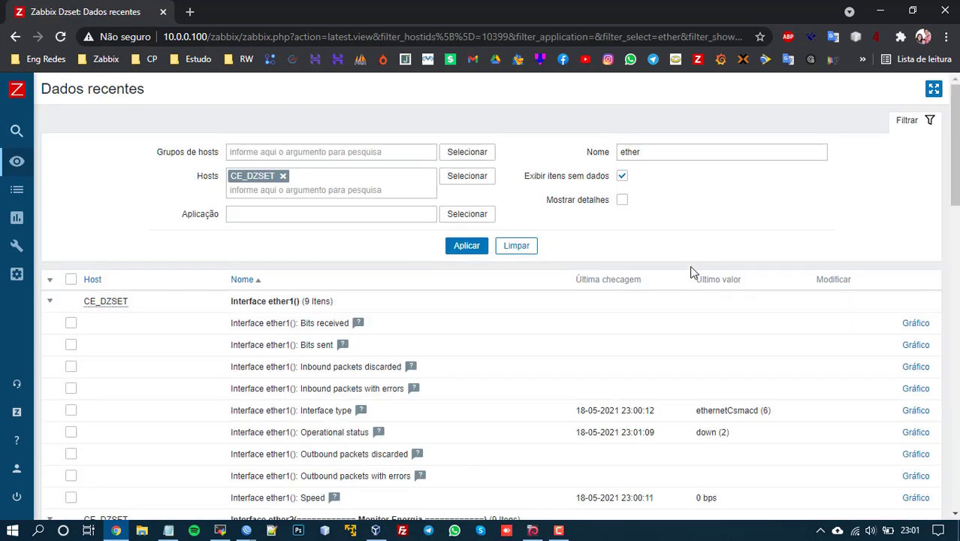
{"action": "left_click", "coordinate": [459, 252]}
{"action": "scroll", "coordinate": [466, 264], "scroll_direction": "down", "scroll_amount": 4}
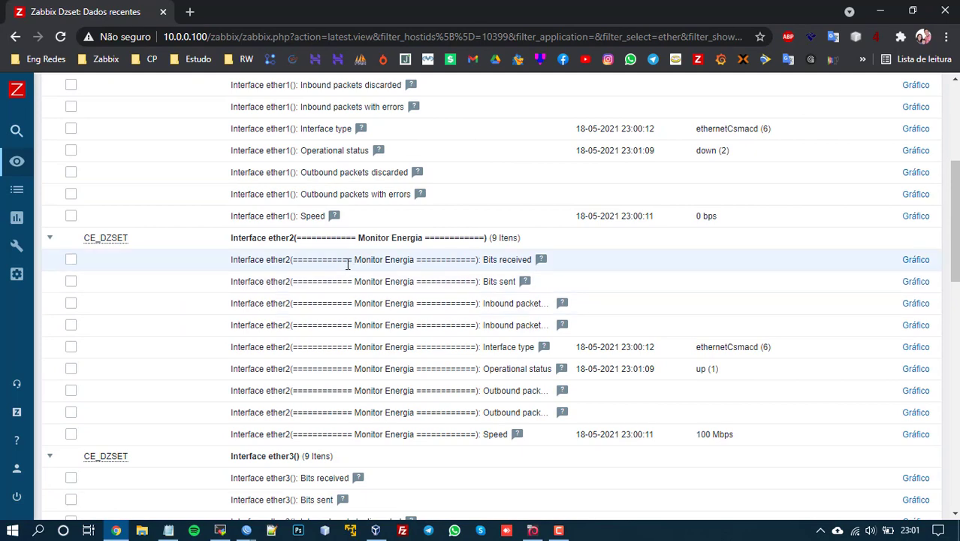
{"action": "scroll", "coordinate": [360, 270], "scroll_direction": "down", "scroll_amount": 3}
{"action": "scroll", "coordinate": [488, 335], "scroll_direction": "down", "scroll_amount": 3}
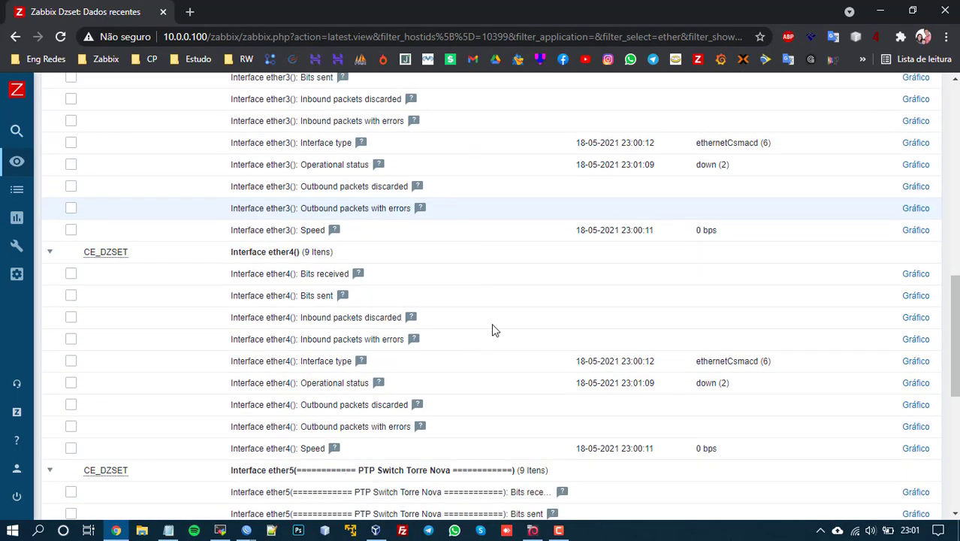
{"action": "left_click_drag", "start_coordinate": [340, 169], "coordinate": [561, 178]}
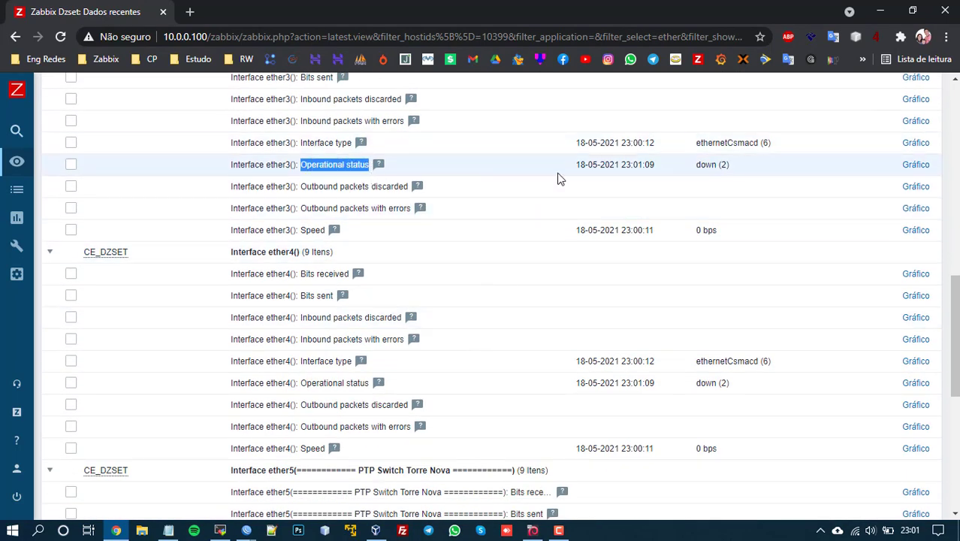
{"action": "left_click_drag", "start_coordinate": [696, 165], "coordinate": [761, 168]}
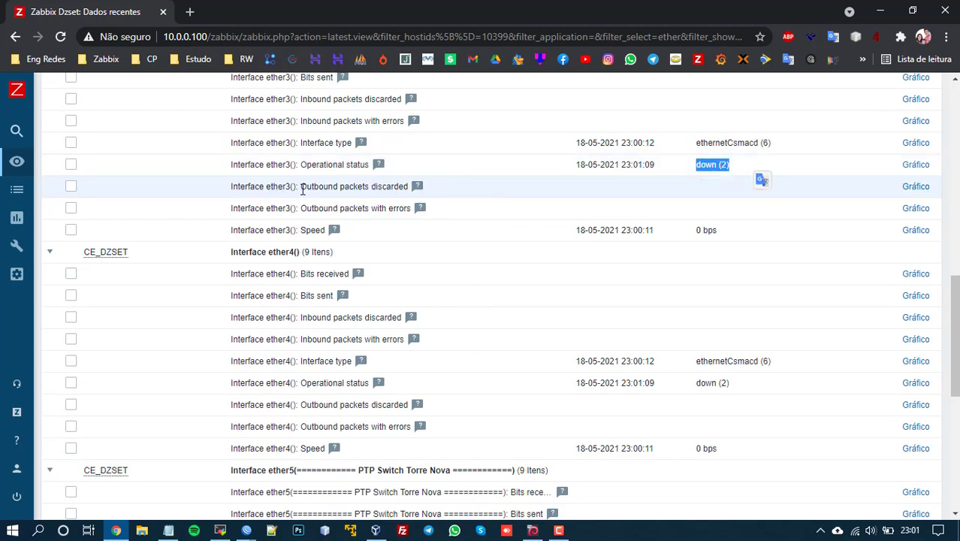
Step: Compare against WinBox's interface list, selecting ether4, ether3 and ether5 PTP Switch Torre Nova
{"action": "left_click", "coordinate": [247, 530]}
{"action": "left_click", "coordinate": [194, 495]}
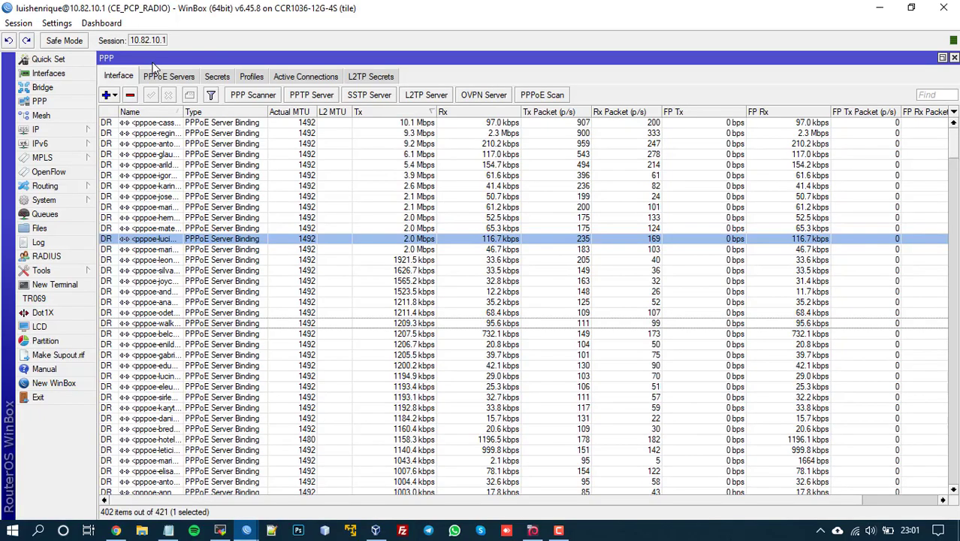
{"action": "left_click", "coordinate": [79, 72]}
{"action": "left_click", "coordinate": [152, 164]}
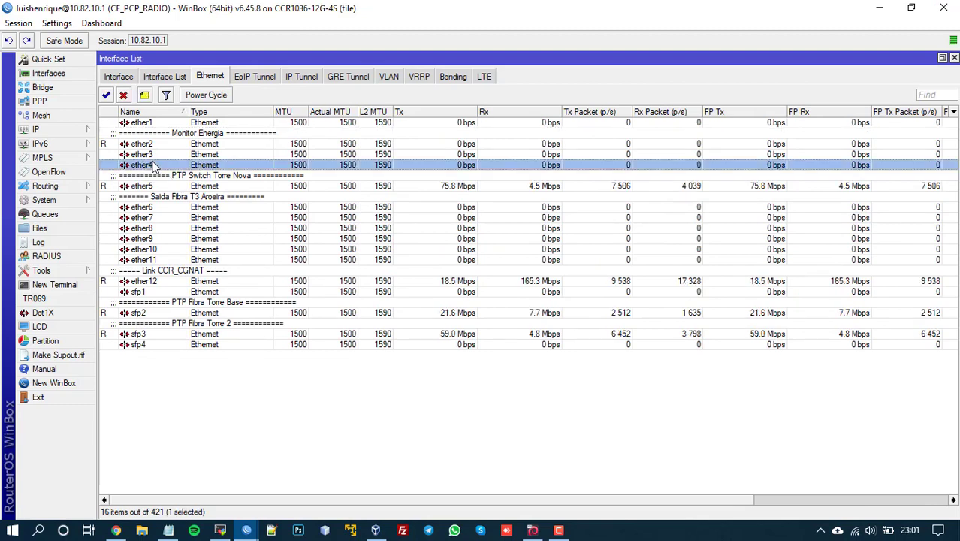
{"action": "left_click", "coordinate": [152, 154]}
{"action": "left_click", "coordinate": [131, 175]}
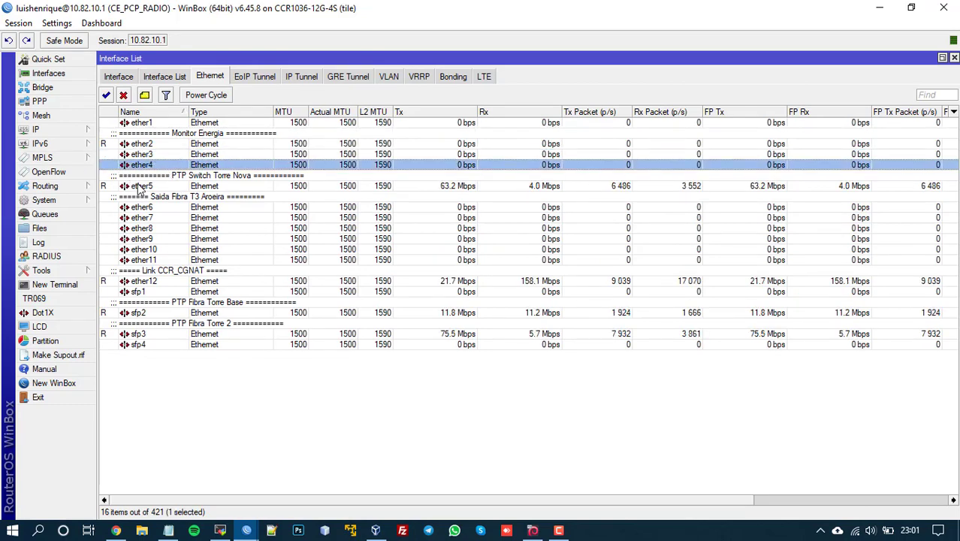
{"action": "left_click", "coordinate": [880, 14]}
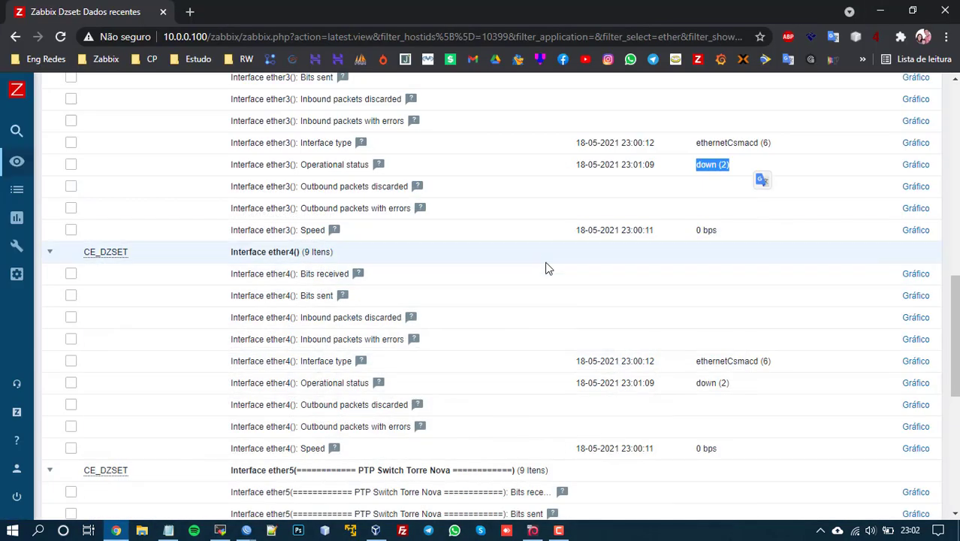
Step: Scroll the ether latest data back to the top and minimize Chrome to reveal VirtualBox Manager
{"action": "scroll", "coordinate": [546, 268], "scroll_direction": "down", "scroll_amount": 3}
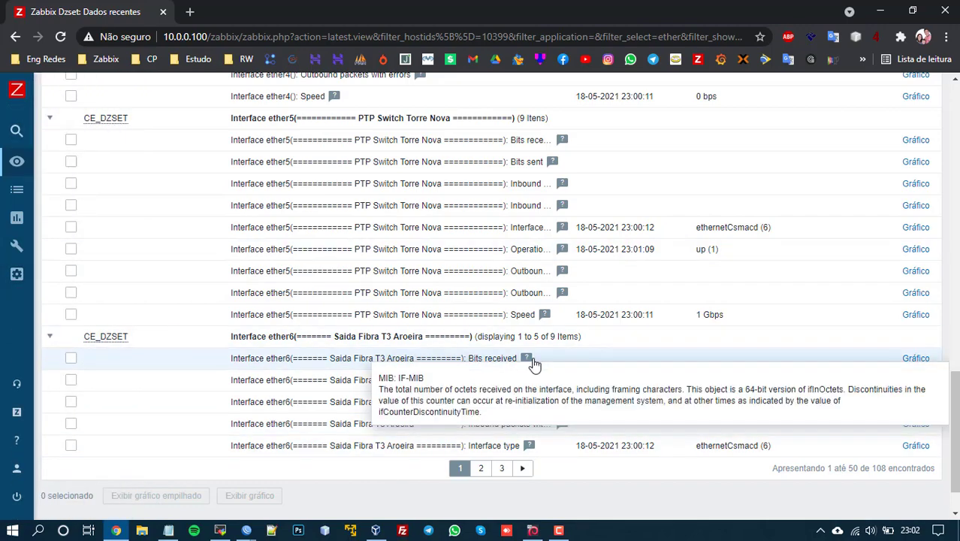
{"action": "scroll", "coordinate": [389, 285], "scroll_direction": "up", "scroll_amount": 13}
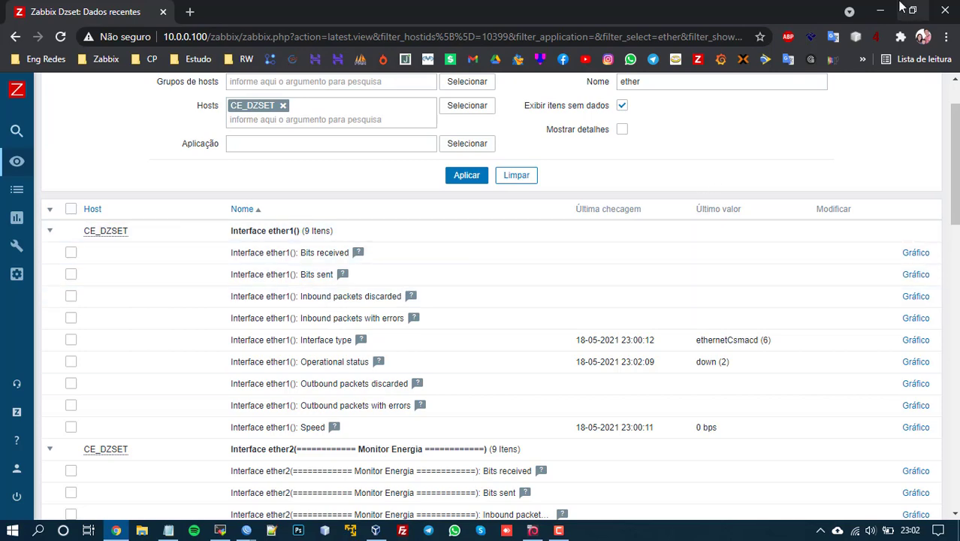
{"action": "left_click", "coordinate": [881, 11]}
Step: Bring the router's WinBox session forward and select the ether2 and ether4 interface rows
{"action": "mouse_move", "coordinate": [246, 530]}
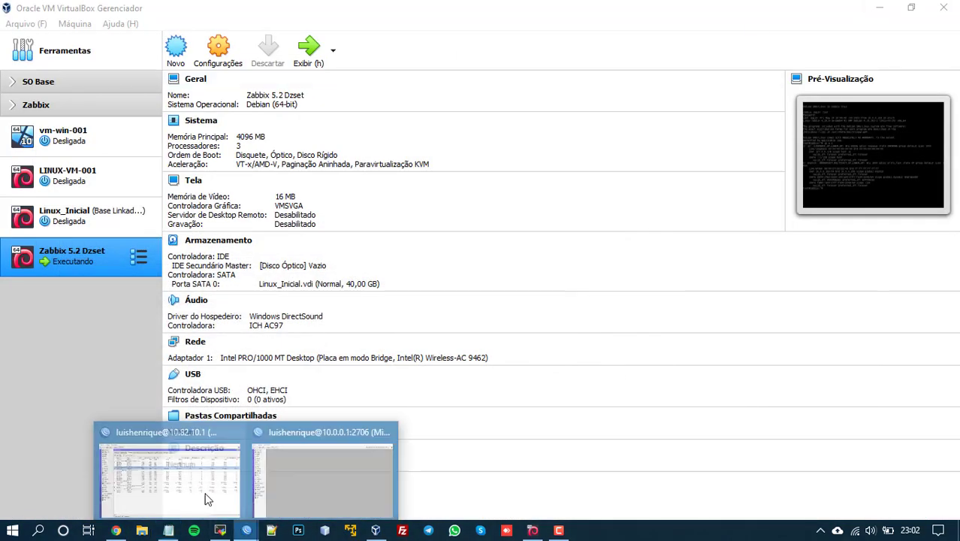
{"action": "left_click", "coordinate": [208, 500]}
{"action": "left_click", "coordinate": [169, 146]}
{"action": "left_click", "coordinate": [169, 165]}
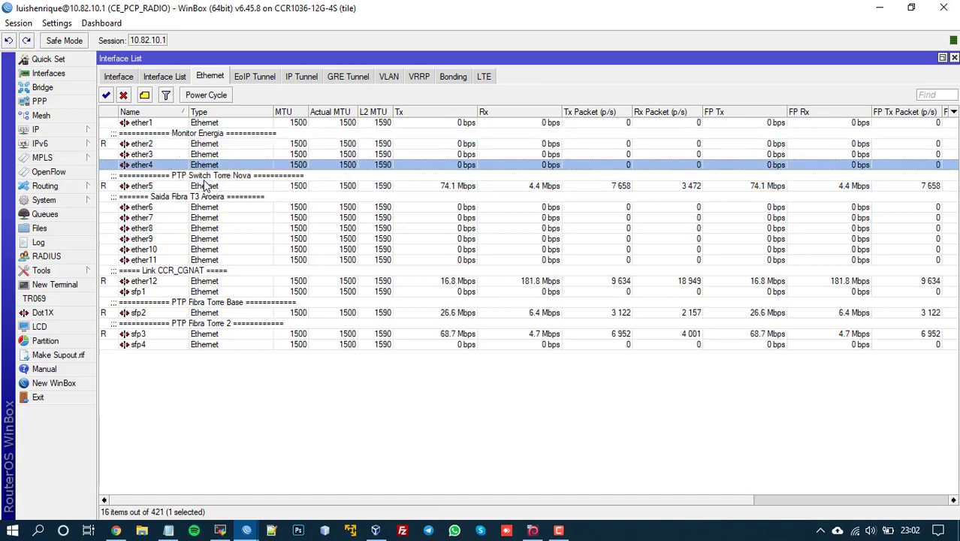
Step: Confirm ether5's Status shows a 1Gbps full-duplex rate, close it, and switch back to Chrome
{"action": "double_click", "coordinate": [206, 186]}
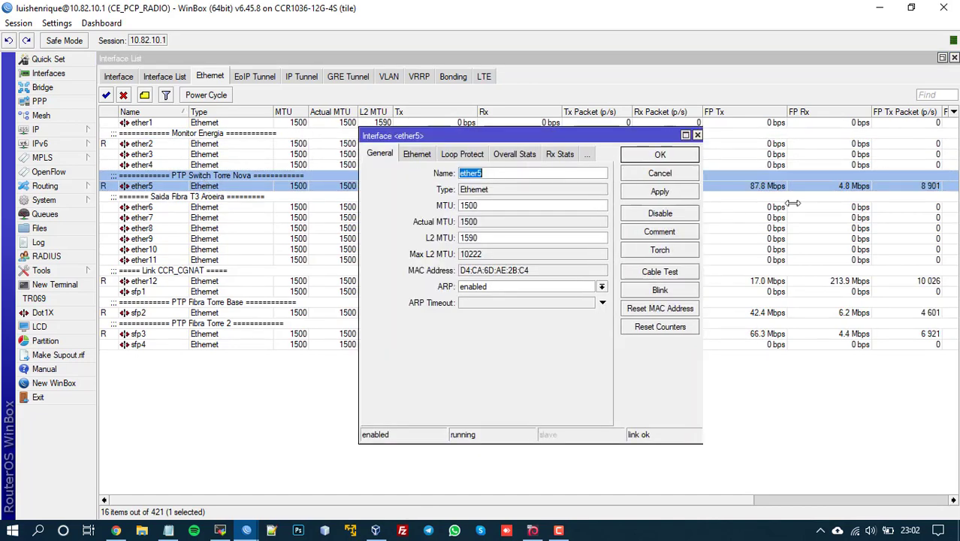
{"action": "left_click_drag", "start_coordinate": [792, 203], "coordinate": [816, 203]}
{"action": "left_click", "coordinate": [631, 154]}
{"action": "left_click_drag", "start_coordinate": [480, 243], "coordinate": [435, 244]}
{"action": "left_click", "coordinate": [493, 246]}
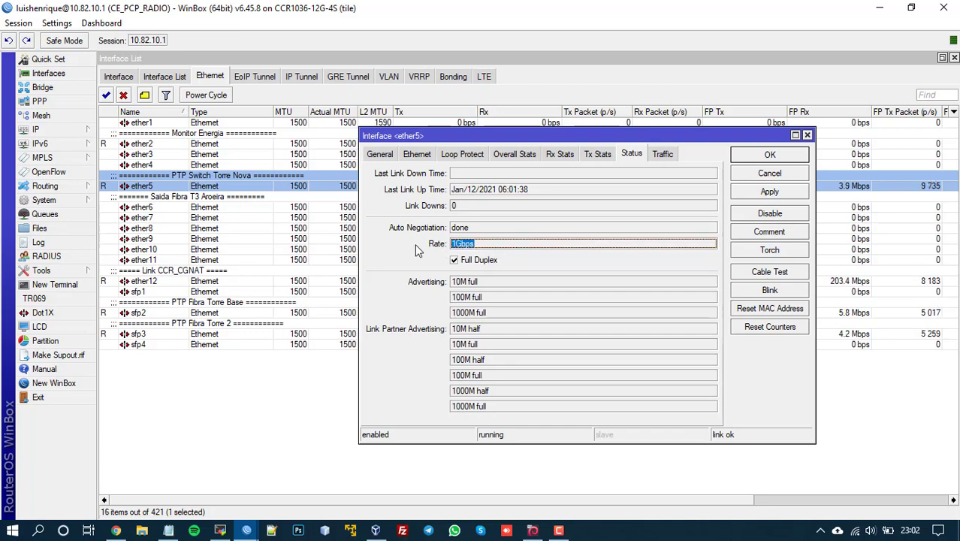
{"action": "left_click", "coordinate": [802, 175]}
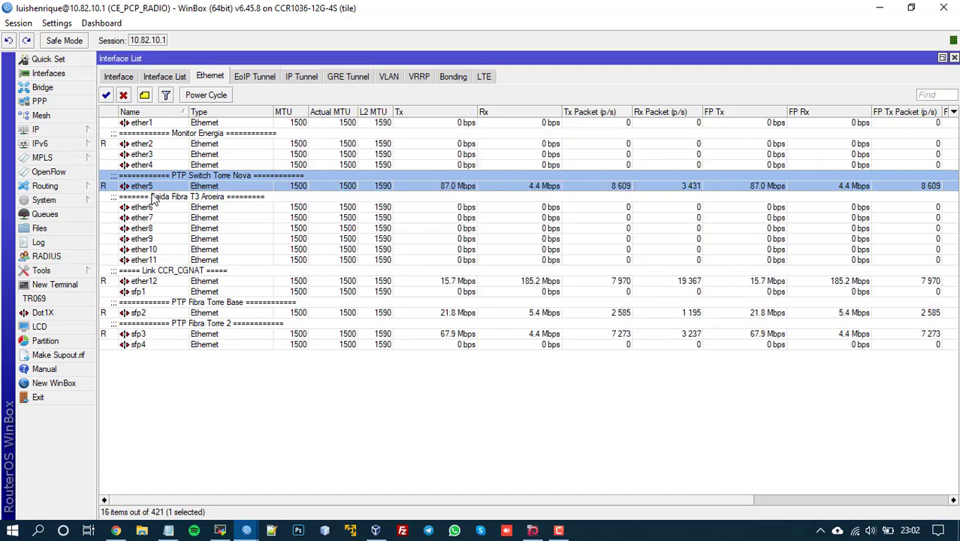
{"action": "left_click", "coordinate": [172, 281]}
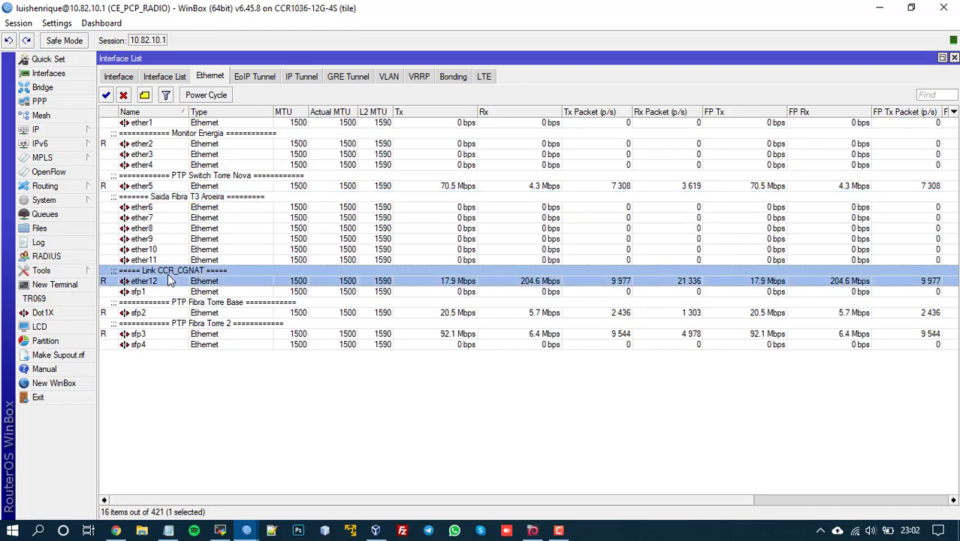
{"action": "left_click", "coordinate": [117, 531]}
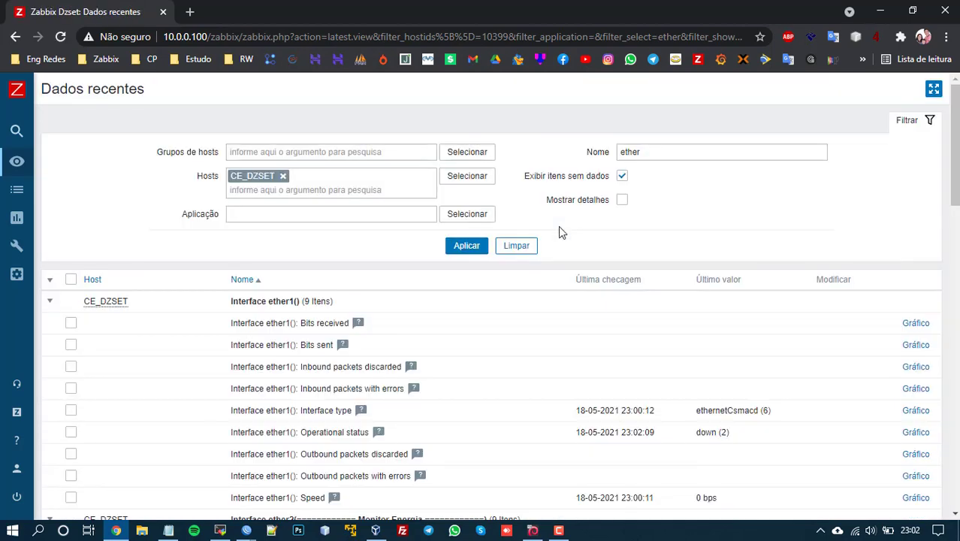
Step: Click into the 'ether' name filter, then expand the Configuração section of the sidebar
{"action": "left_click", "coordinate": [592, 151]}
{"action": "left_click", "coordinate": [645, 149]}
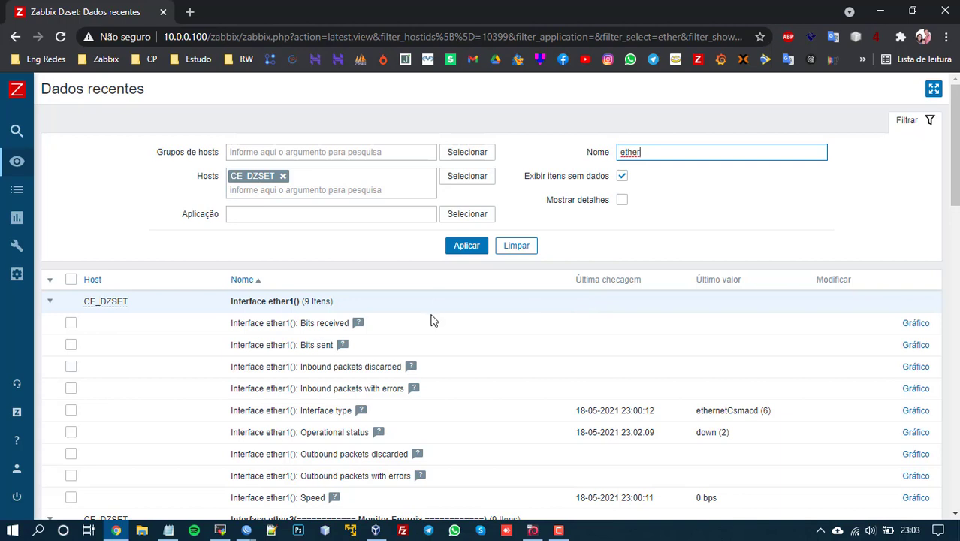
{"action": "left_click", "coordinate": [60, 284]}
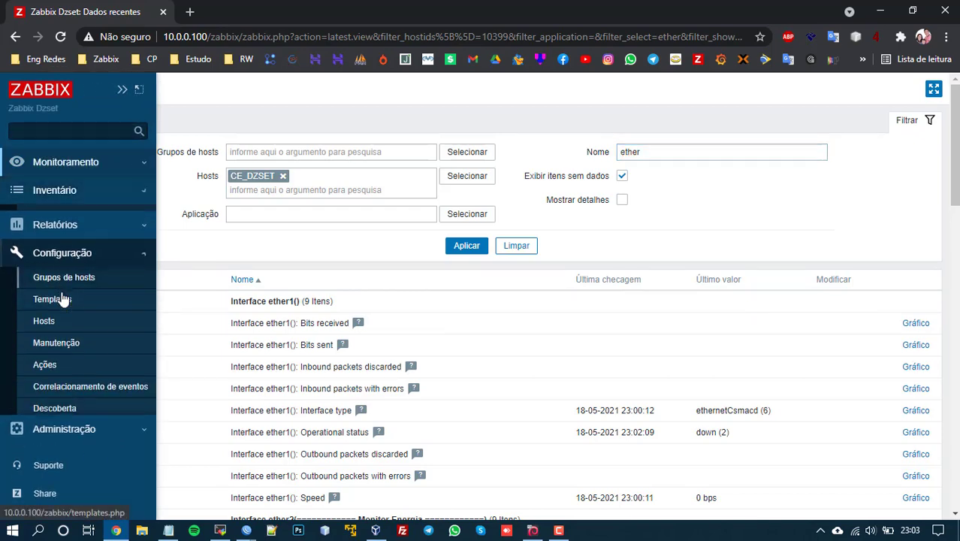
Step: Open CE_DZSET's triggers from Configuração > Hosts and page through to page 2 of the list
{"action": "left_click", "coordinate": [54, 323]}
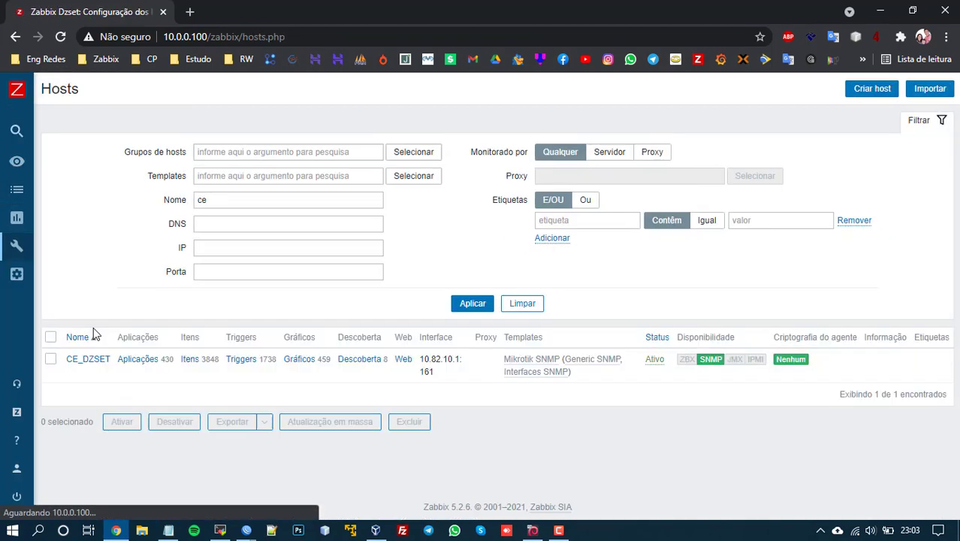
{"action": "left_click", "coordinate": [241, 363]}
{"action": "scroll", "coordinate": [371, 272], "scroll_direction": "down", "scroll_amount": 5}
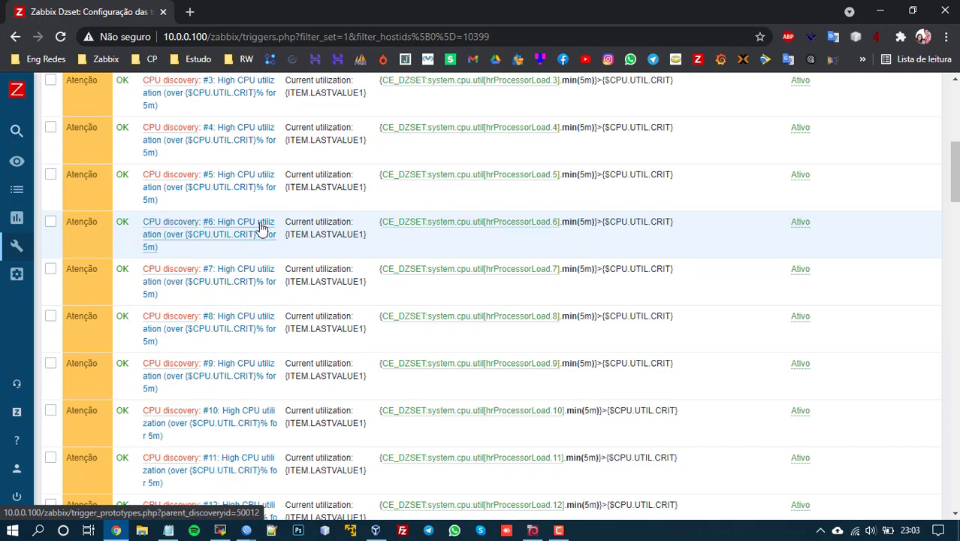
{"action": "scroll", "coordinate": [262, 229], "scroll_direction": "down", "scroll_amount": 20}
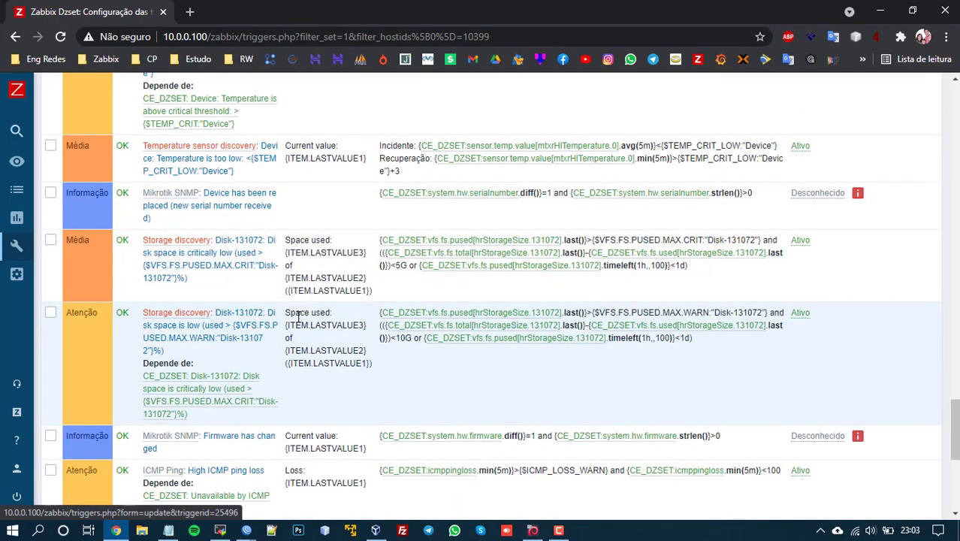
{"action": "scroll", "coordinate": [298, 317], "scroll_direction": "down", "scroll_amount": 2}
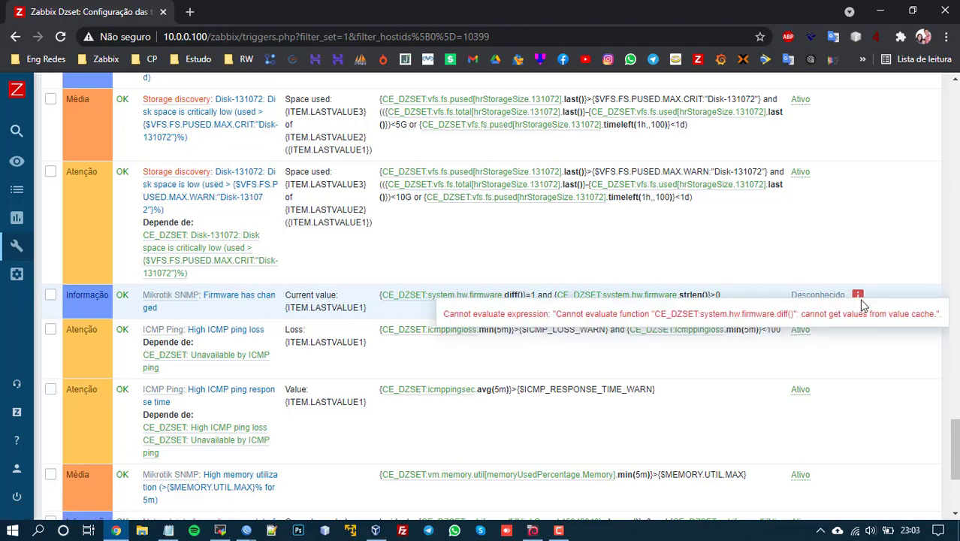
{"action": "scroll", "coordinate": [171, 287], "scroll_direction": "down", "scroll_amount": 1}
{"action": "scroll", "coordinate": [170, 285], "scroll_direction": "down", "scroll_amount": 3}
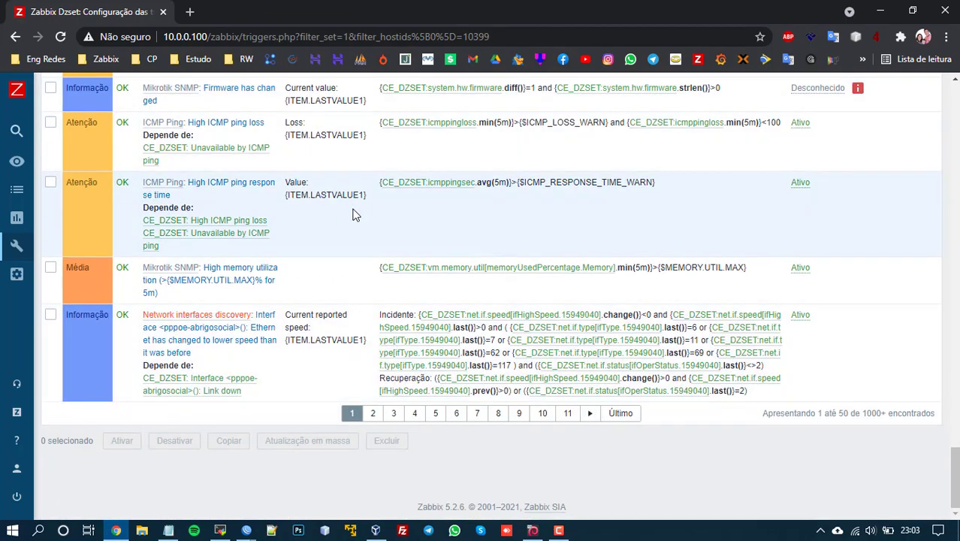
{"action": "left_click", "coordinate": [376, 416]}
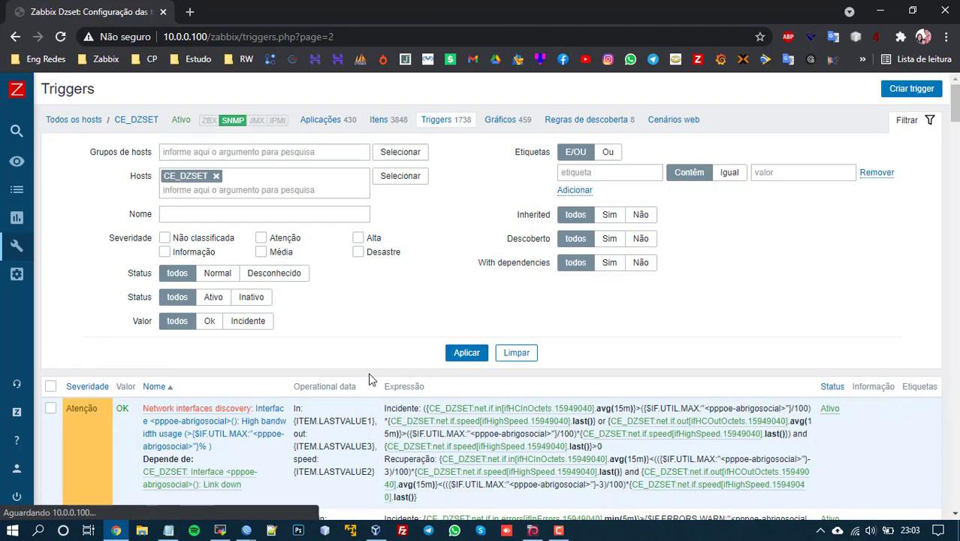
{"action": "scroll", "coordinate": [368, 372], "scroll_direction": "down", "scroll_amount": 3}
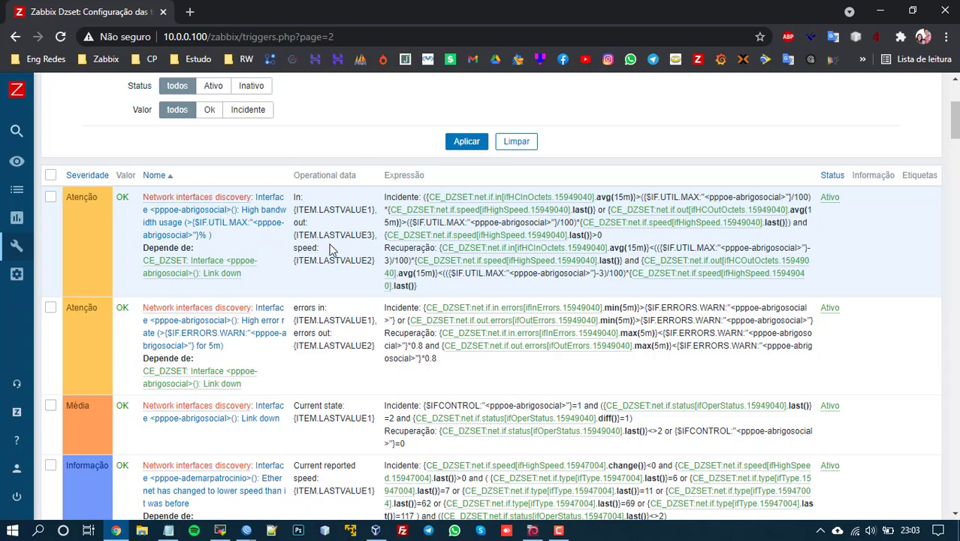
{"action": "scroll", "coordinate": [285, 299], "scroll_direction": "up", "scroll_amount": 3}
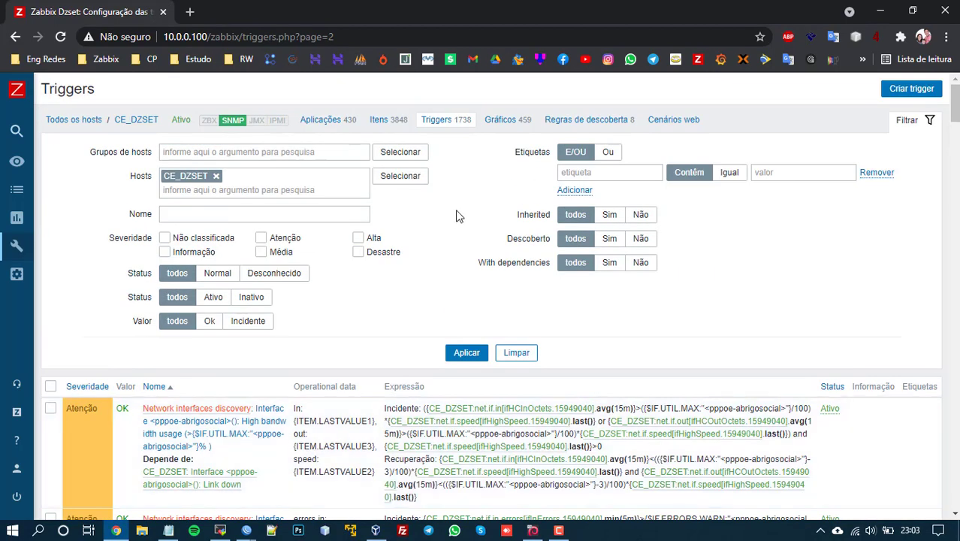
Step: Open CE_DZSET's Gráficos list from the host header and scroll through its 900×200 CPU utilization graphs
{"action": "left_click", "coordinate": [585, 122]}
{"action": "left_click", "coordinate": [505, 120]}
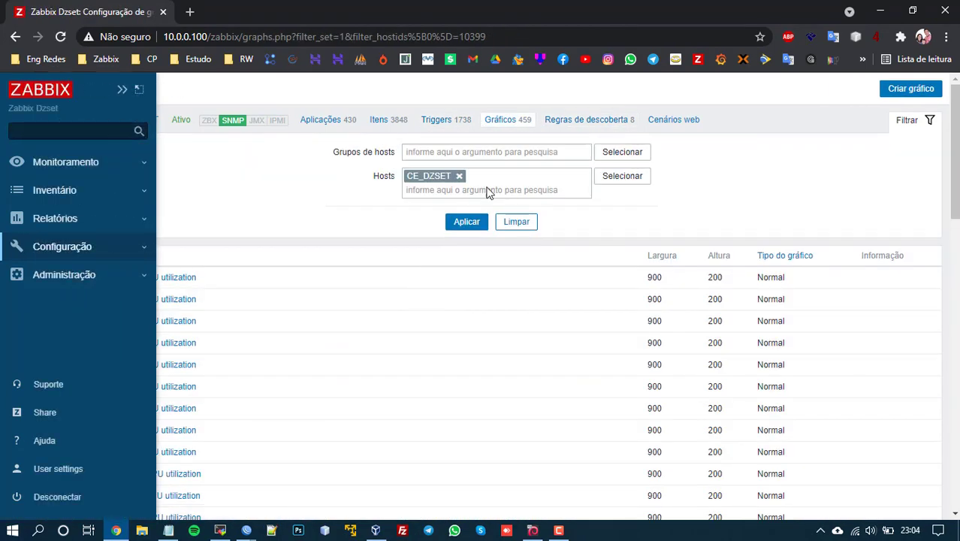
{"action": "scroll", "coordinate": [668, 248], "scroll_direction": "down", "scroll_amount": 15}
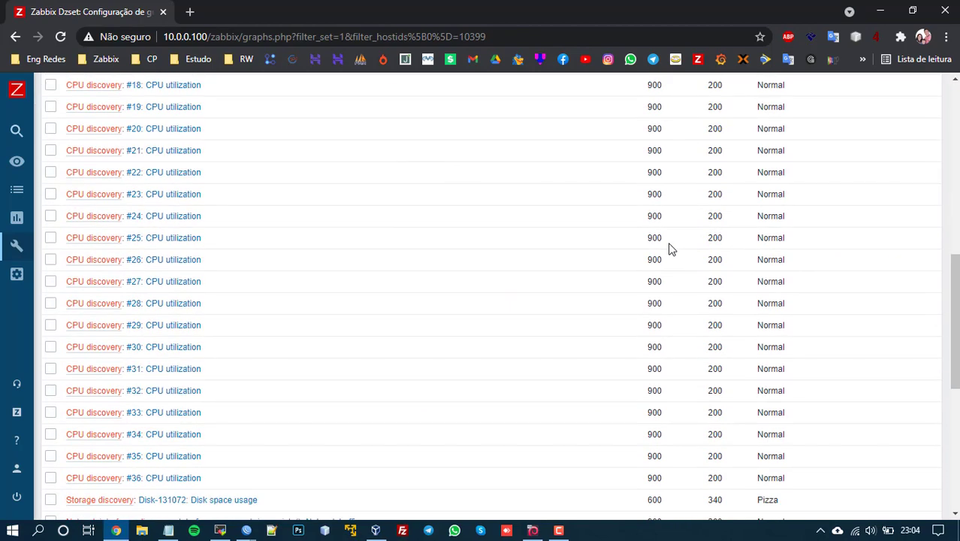
{"action": "scroll", "coordinate": [670, 250], "scroll_direction": "up", "scroll_amount": 15}
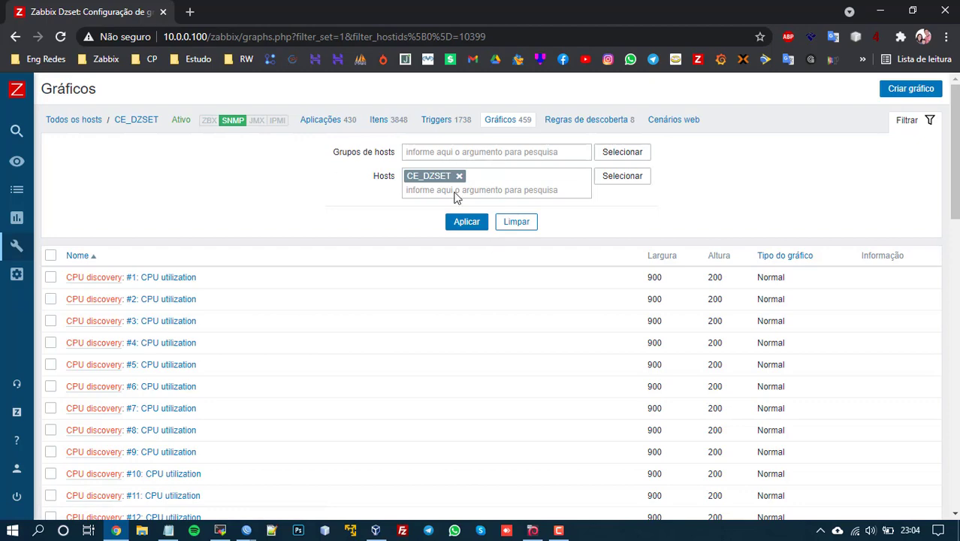
{"action": "mouse_move", "coordinate": [30, 105]}
{"action": "left_click", "coordinate": [76, 161]}
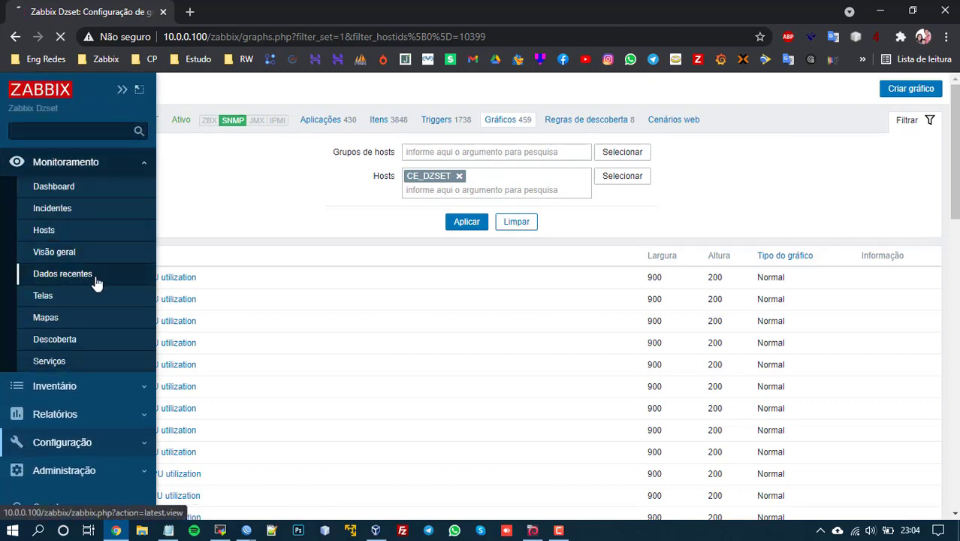
Step: From Dados recentes, open the ether5 Bits sent graph showing roughly 76-80 Mbps
{"action": "left_click", "coordinate": [94, 273]}
{"action": "scroll", "coordinate": [586, 298], "scroll_direction": "down", "scroll_amount": 8}
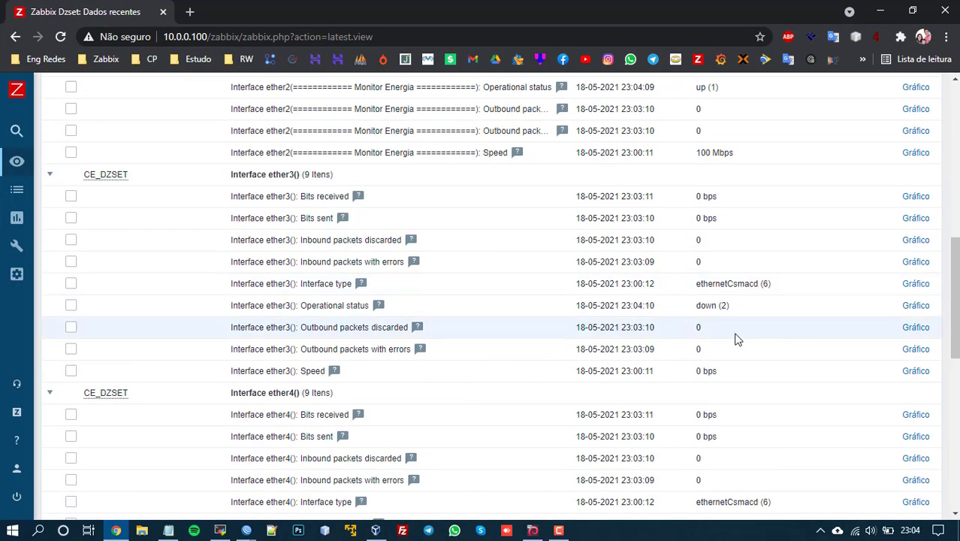
{"action": "scroll", "coordinate": [681, 326], "scroll_direction": "down", "scroll_amount": 8}
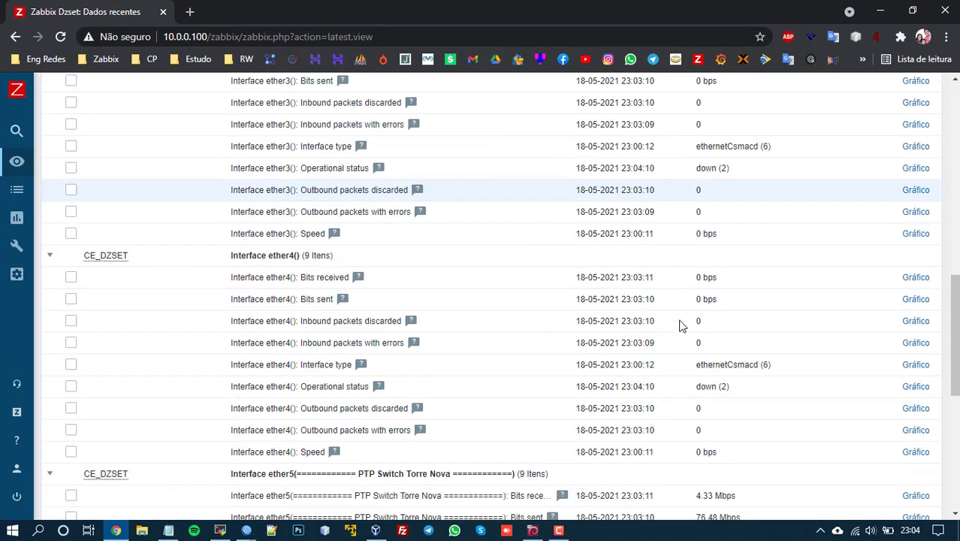
{"action": "scroll", "coordinate": [681, 326], "scroll_direction": "up", "scroll_amount": 1}
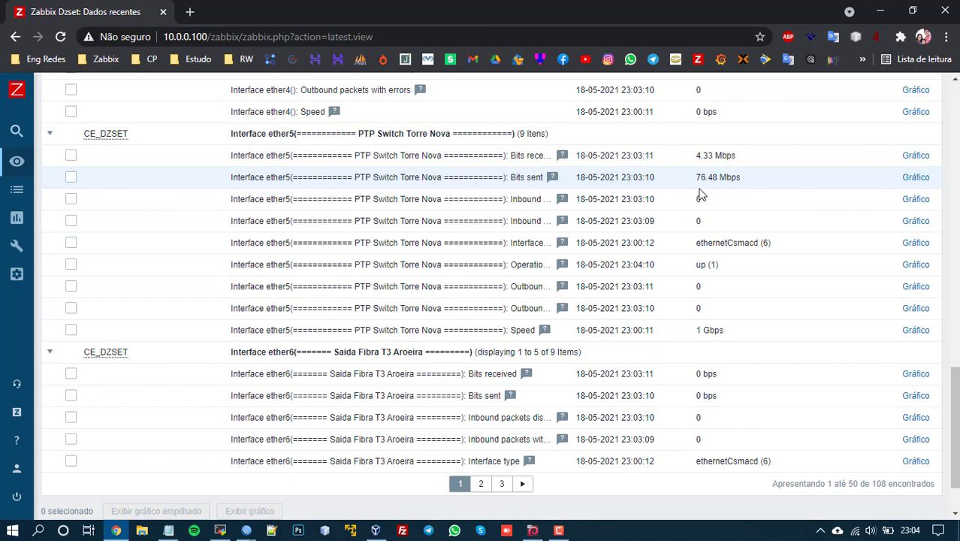
{"action": "left_click", "coordinate": [913, 180]}
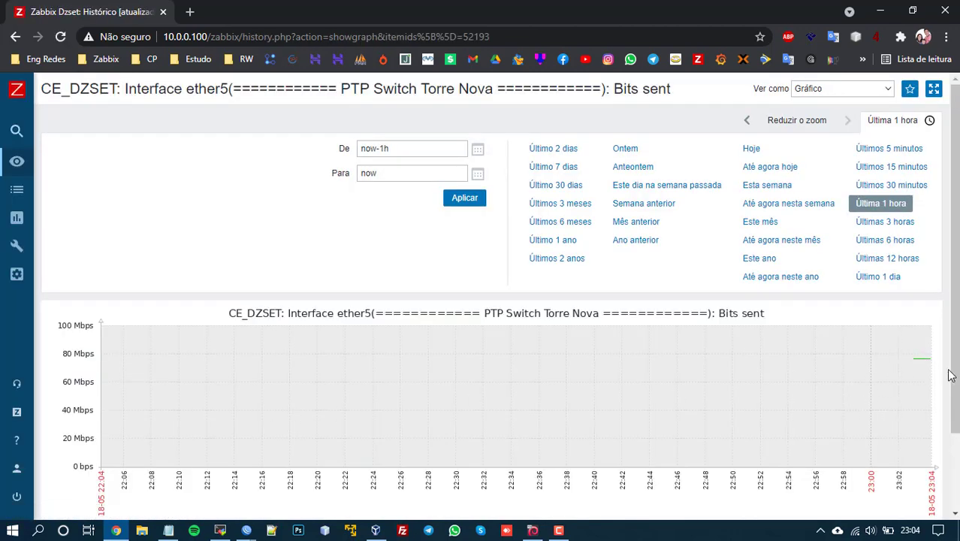
Step: Return to Monitoramento > Dados recentes to see the ether items' live values
{"action": "mouse_move", "coordinate": [28, 182]}
{"action": "left_click", "coordinate": [74, 165]}
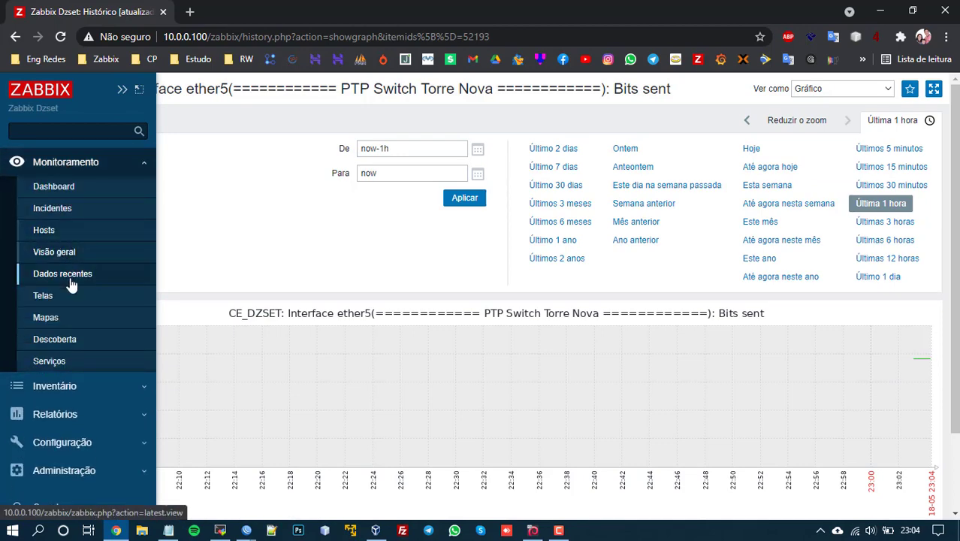
{"action": "left_click", "coordinate": [68, 277]}
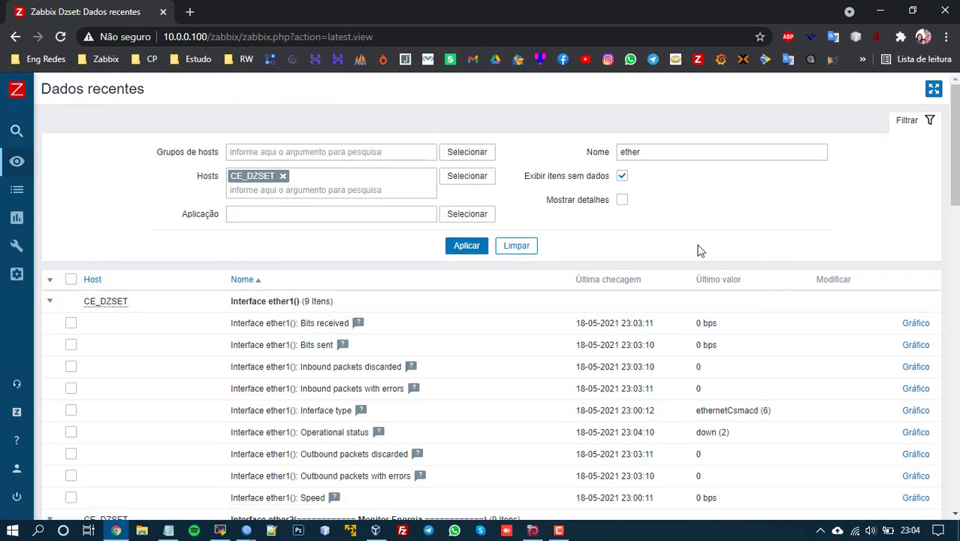